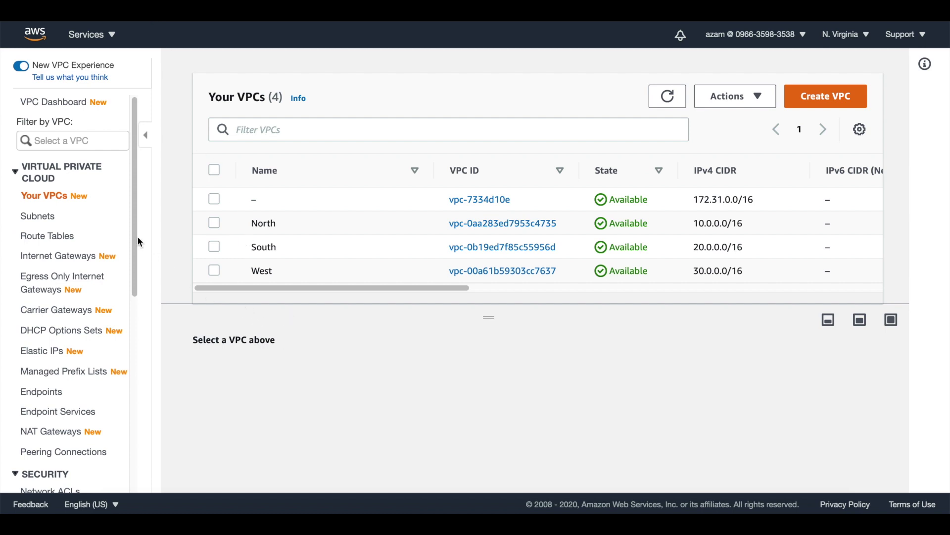
Step: Create a transit gateway with the name tag First_transitGateway and the description "My first transit gateway"
{"action": "left_click_drag", "start_coordinate": [139, 238], "coordinate": [141, 428]}
{"action": "left_click", "coordinate": [82, 305]}
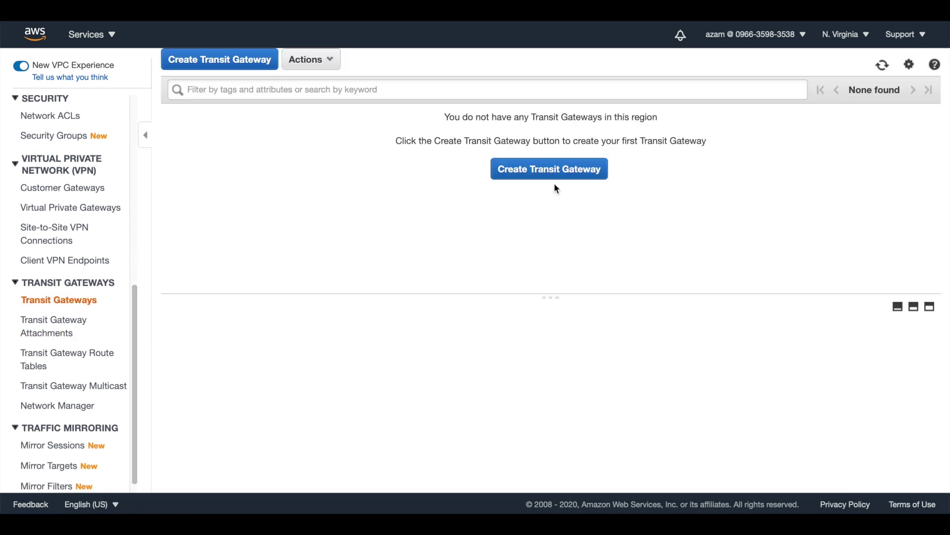
{"action": "left_click", "coordinate": [563, 177]}
{"action": "left_click", "coordinate": [341, 161]}
{"action": "type", "text": "First_transit"}
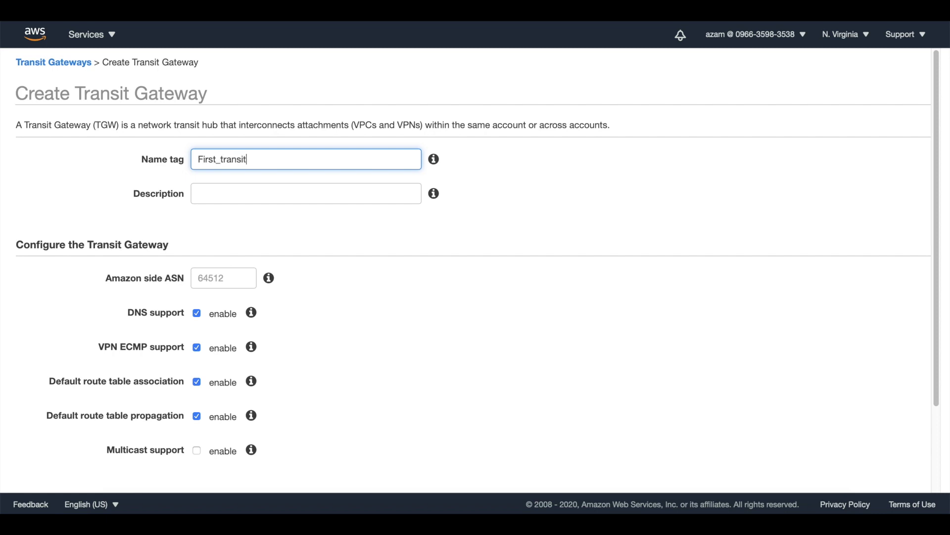
{"action": "type", "text": "Gateway"}
{"action": "left_click", "coordinate": [331, 198]}
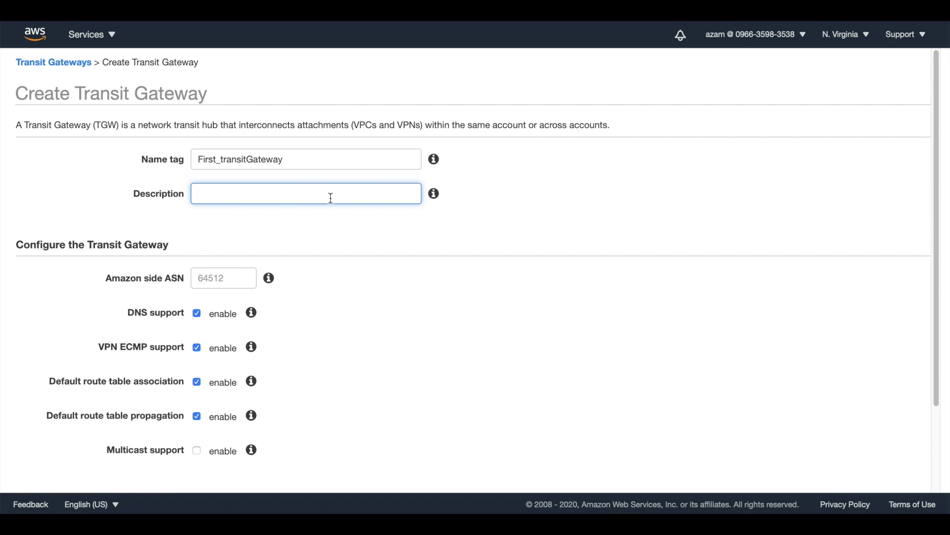
{"action": "type", "text": "My first transit gateway"}
{"action": "scroll", "coordinate": [716, 234], "scroll_direction": "down", "scroll_amount": 2}
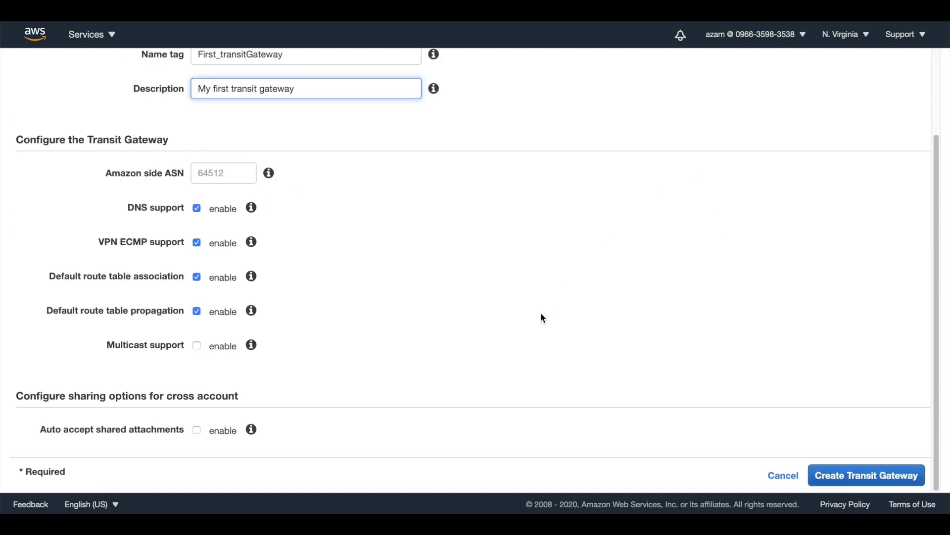
{"action": "left_click", "coordinate": [877, 476]}
{"action": "left_click", "coordinate": [628, 216]}
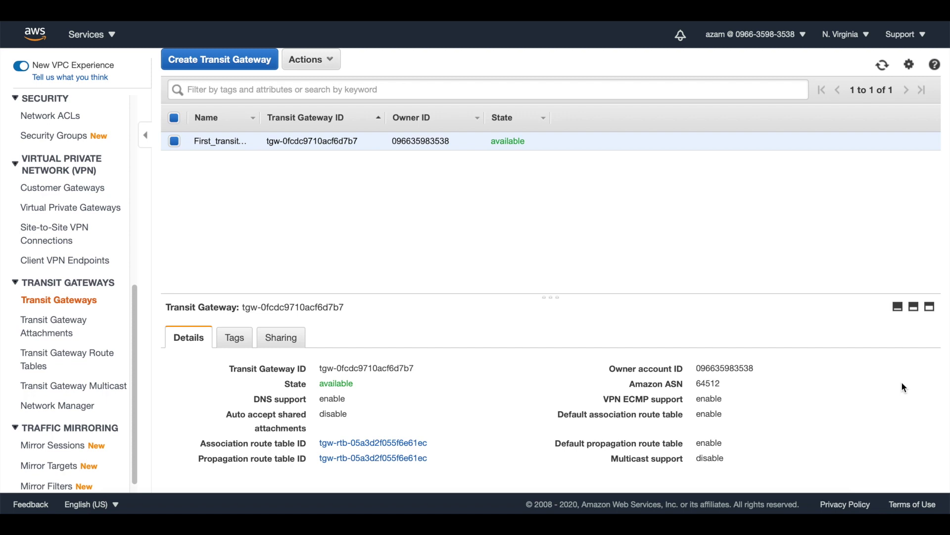
Step: Create a transit gateway attachment named First that connects the North VPC (10.0.0.0/16) to First_transitGateway
{"action": "left_click", "coordinate": [70, 327]}
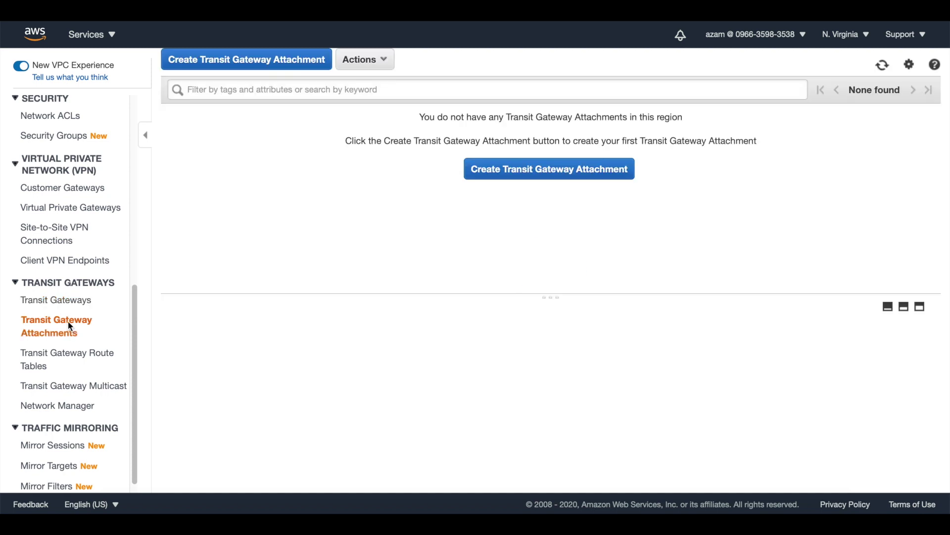
{"action": "left_click", "coordinate": [528, 171]}
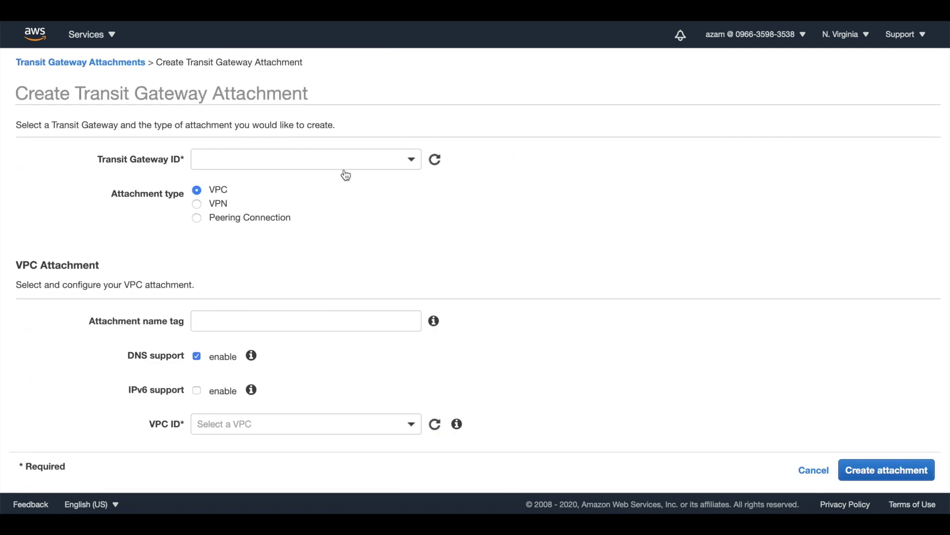
{"action": "left_click", "coordinate": [407, 159]}
{"action": "left_click", "coordinate": [429, 231]}
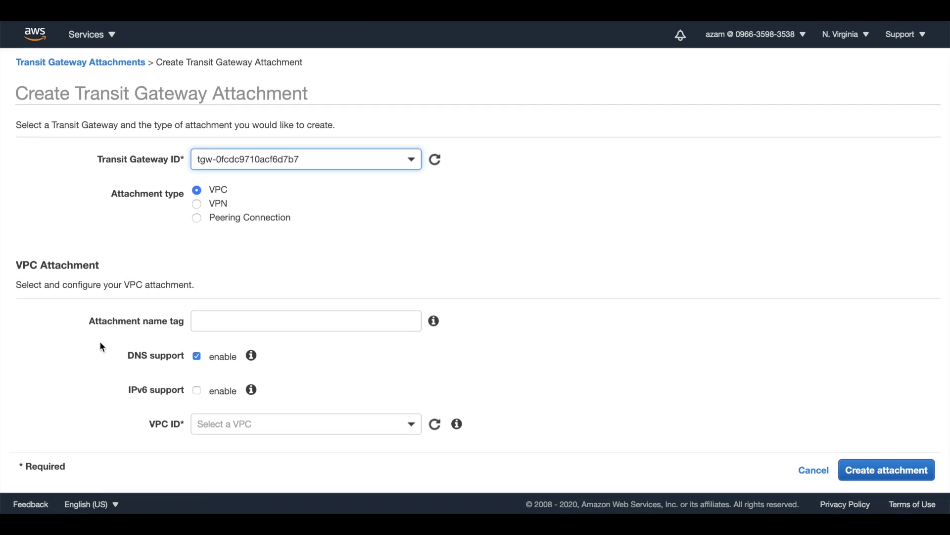
{"action": "left_click", "coordinate": [253, 325]}
{"action": "type", "text": "First"}
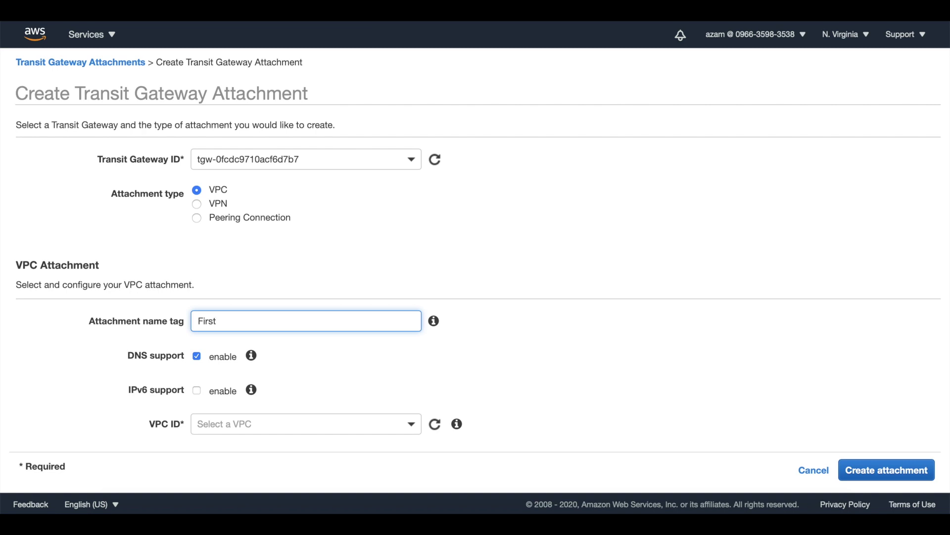
{"action": "left_click", "coordinate": [408, 424]}
{"action": "left_click", "coordinate": [351, 372]}
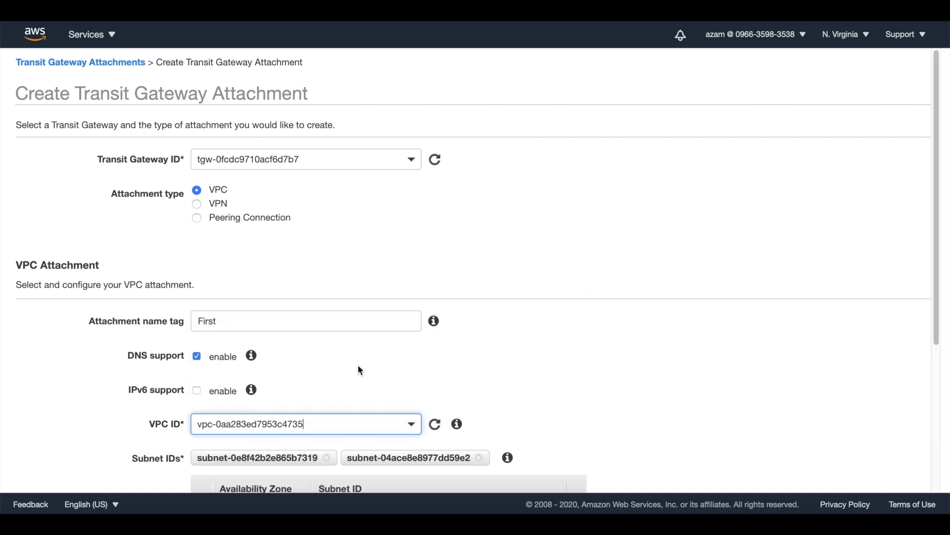
{"action": "scroll", "coordinate": [551, 346], "scroll_direction": "down", "scroll_amount": 5}
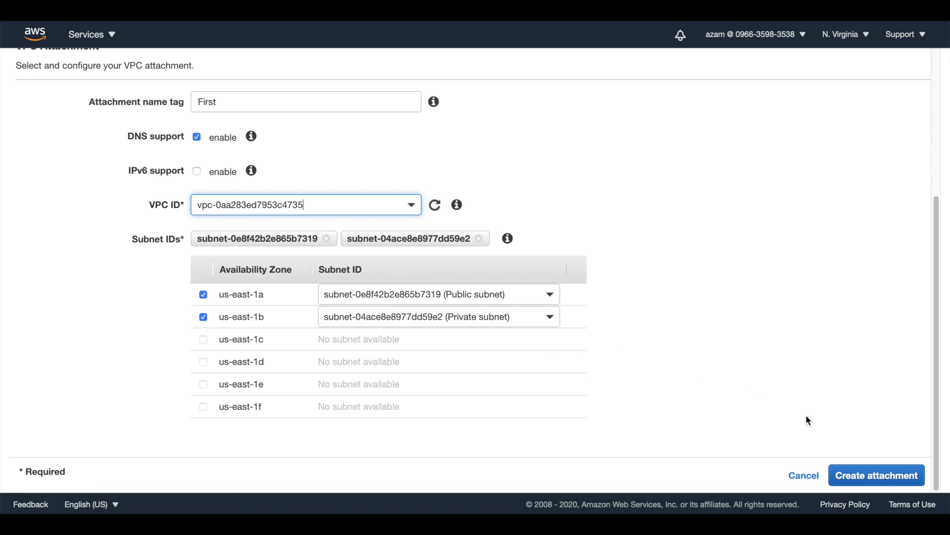
{"action": "left_click", "coordinate": [896, 475]}
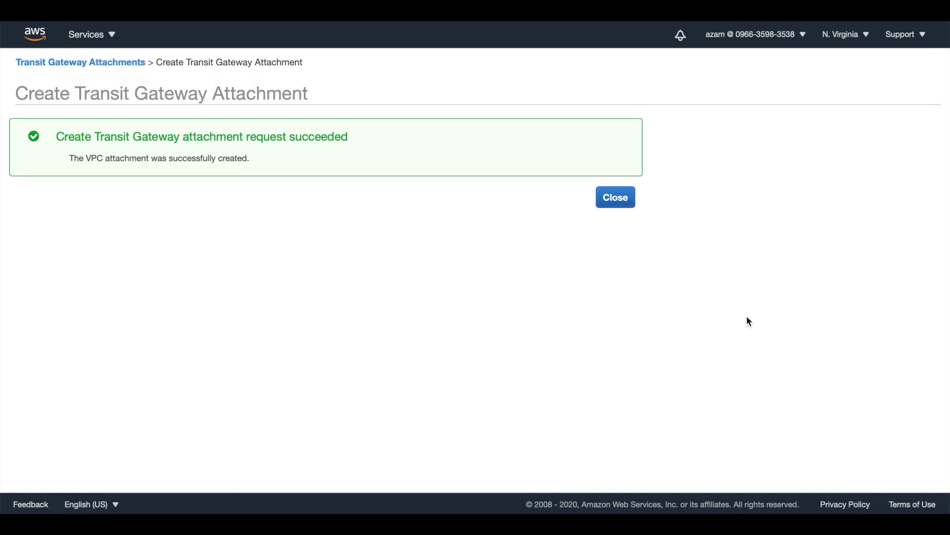
{"action": "left_click", "coordinate": [616, 197]}
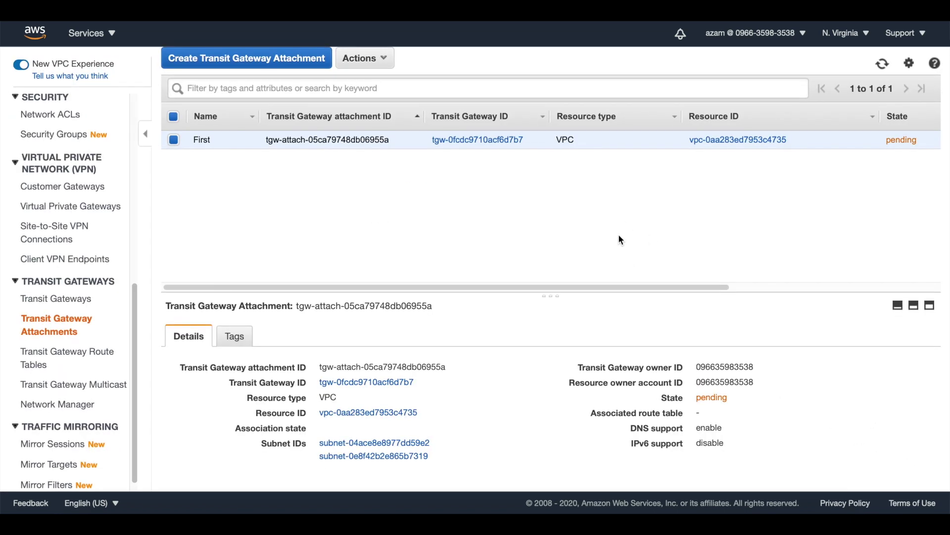
Step: Create a transit gateway attachment named Second that connects the South VPC (20.0.0.0/16) to First_transitGateway
{"action": "left_click", "coordinate": [232, 59]}
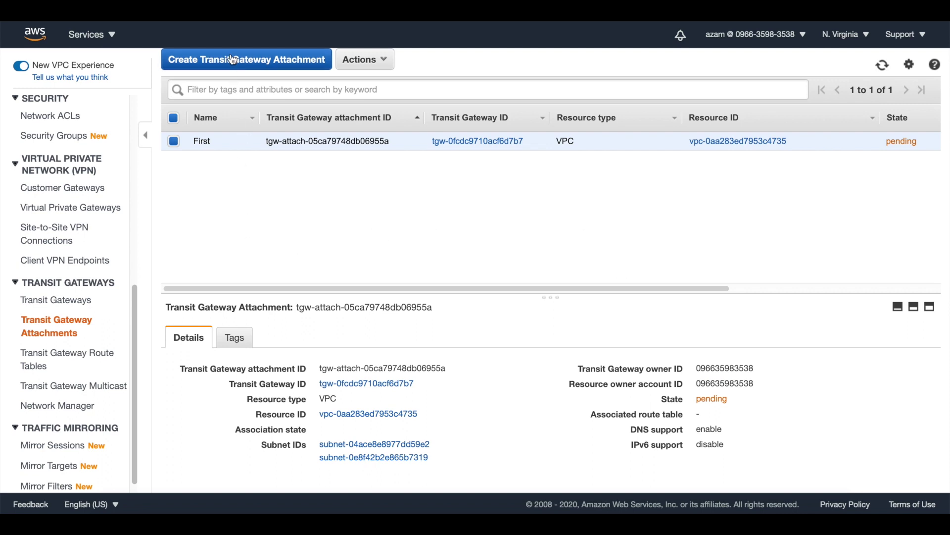
{"action": "left_click", "coordinate": [282, 159]}
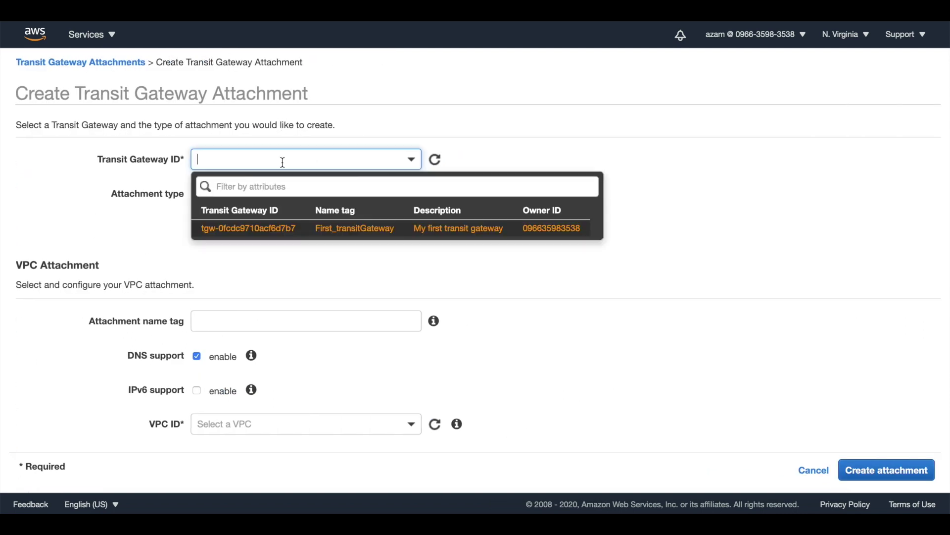
{"action": "left_click", "coordinate": [355, 231]}
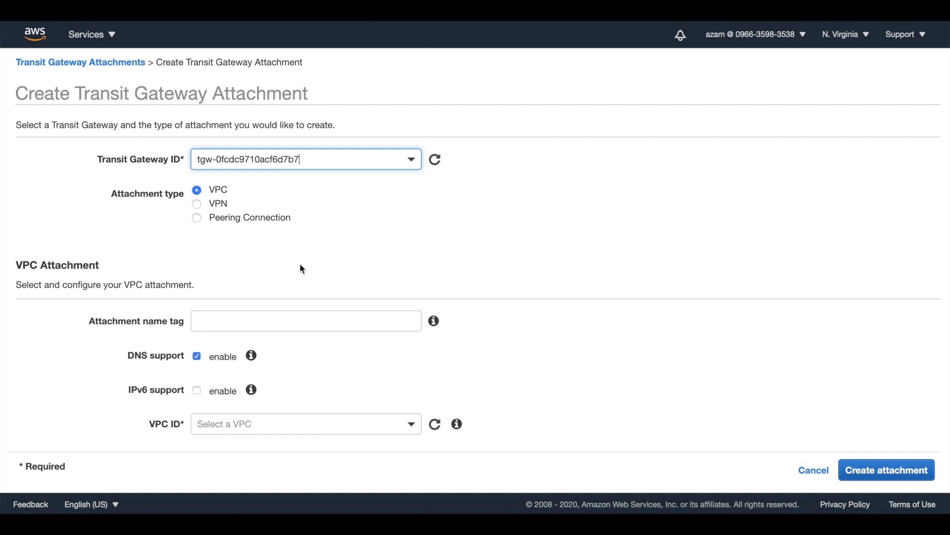
{"action": "left_click", "coordinate": [252, 327]}
{"action": "type", "text": "Second"}
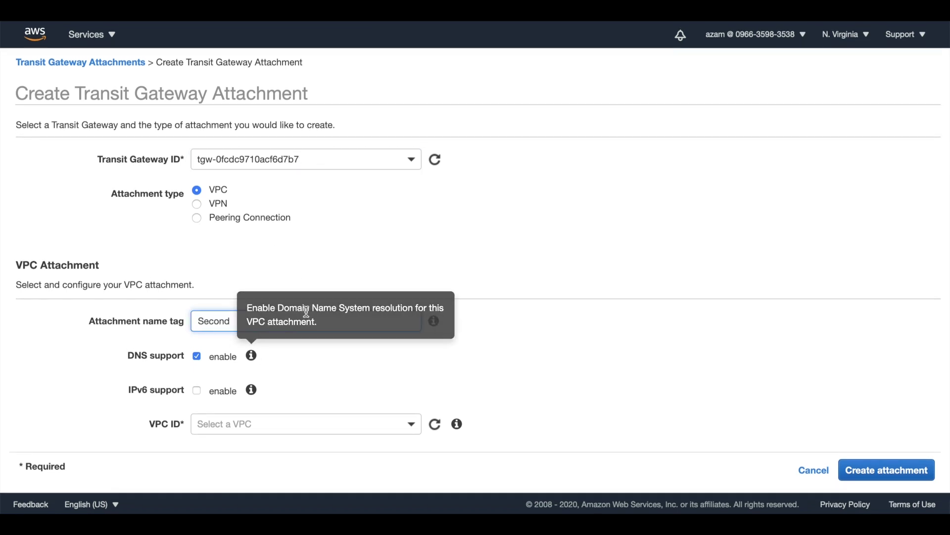
{"action": "left_click", "coordinate": [409, 429]}
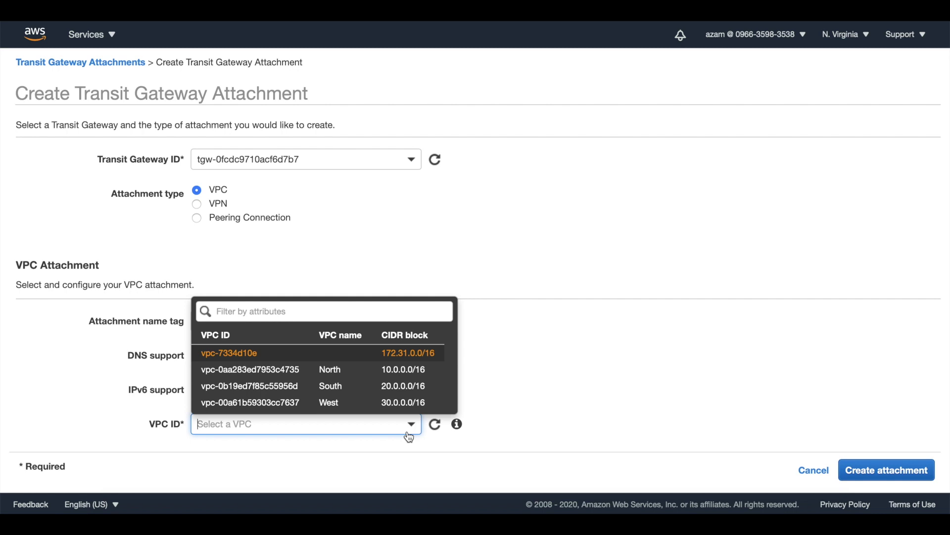
{"action": "left_click", "coordinate": [360, 388]}
{"action": "scroll", "coordinate": [563, 351], "scroll_direction": "down", "scroll_amount": 4}
{"action": "left_click", "coordinate": [874, 474]}
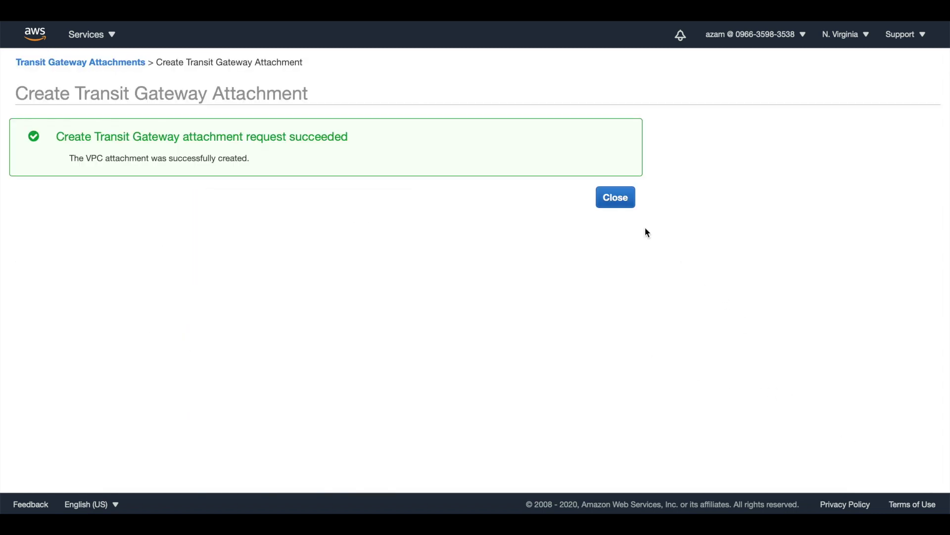
{"action": "left_click", "coordinate": [622, 204]}
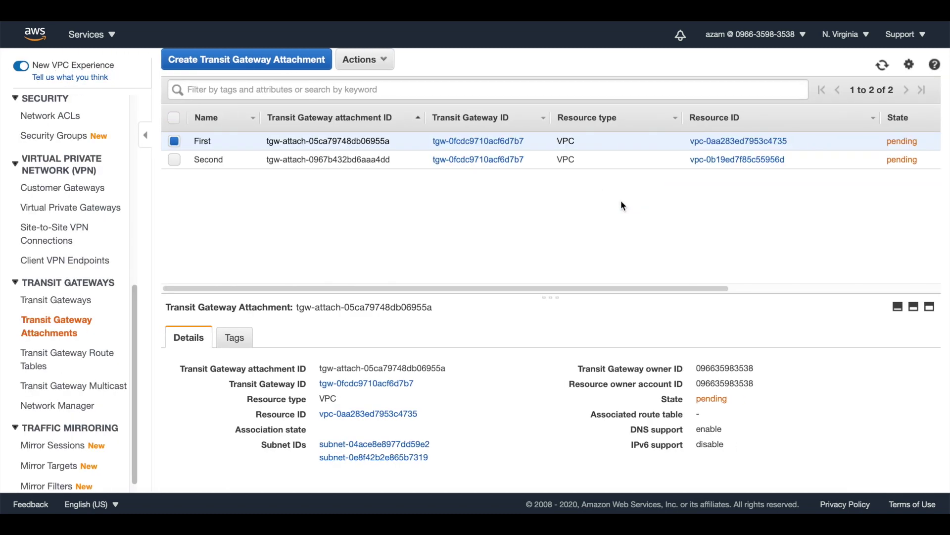
Step: Create a transit gateway attachment named Third that connects the West VPC (30.0.0.0/16) to First_transitGateway
{"action": "left_click", "coordinate": [281, 60]}
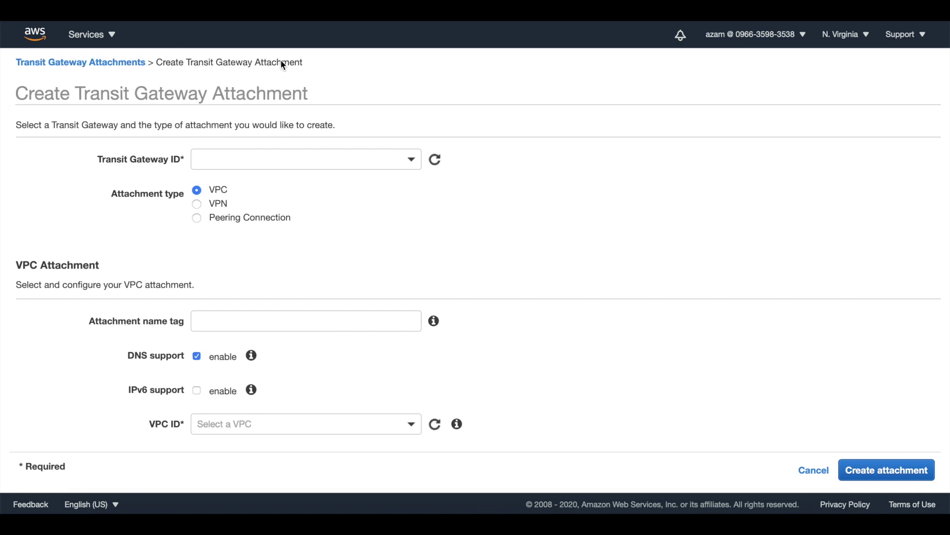
{"action": "left_click", "coordinate": [333, 160]}
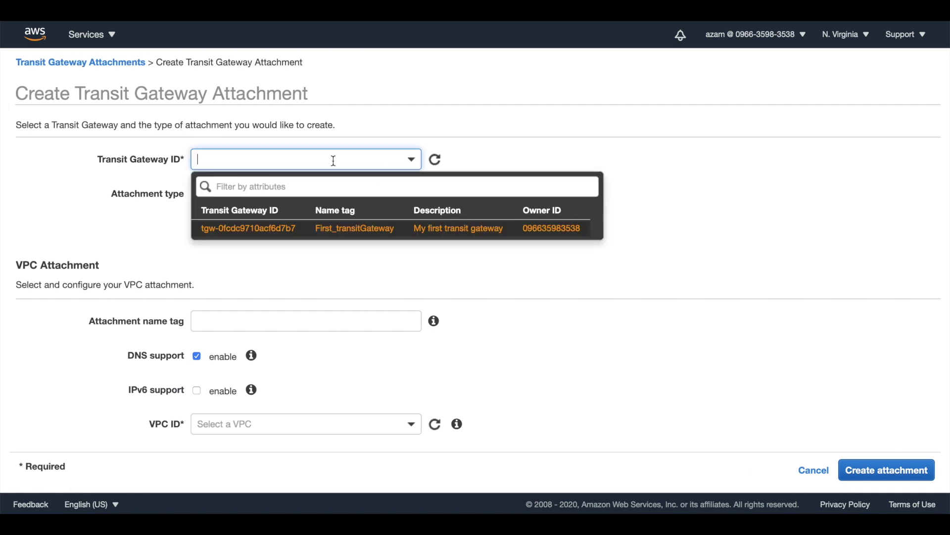
{"action": "left_click", "coordinate": [391, 232]}
{"action": "left_click", "coordinate": [393, 320]}
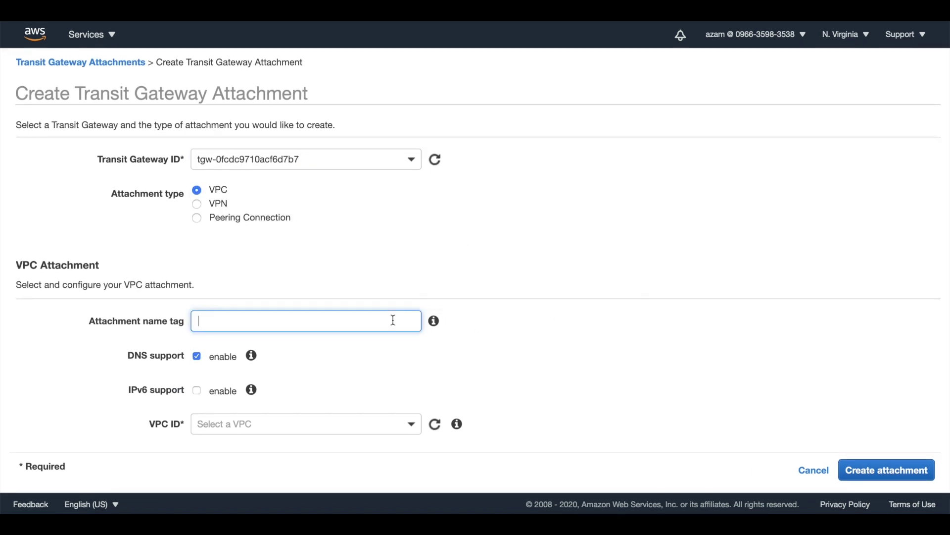
{"action": "type", "text": "Third"}
{"action": "left_click", "coordinate": [399, 427]}
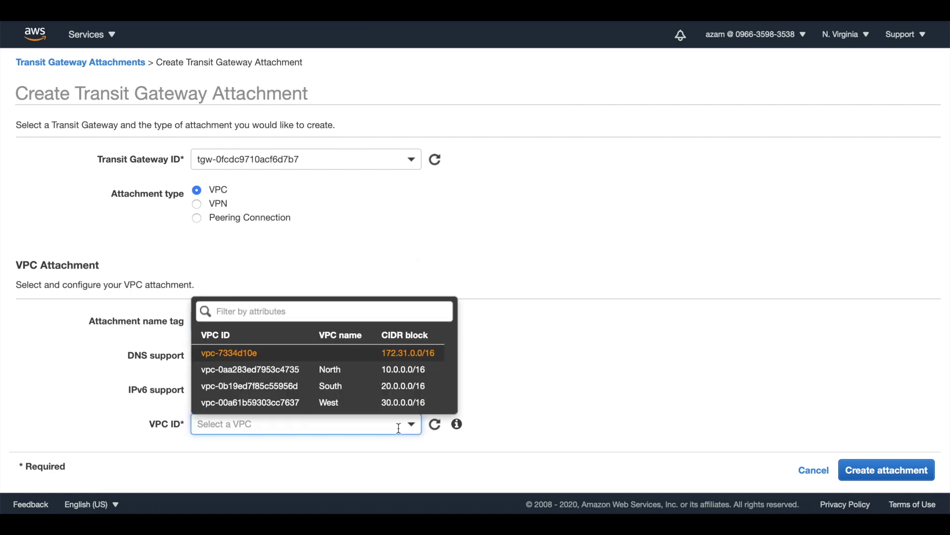
{"action": "left_click", "coordinate": [363, 410]}
{"action": "scroll", "coordinate": [567, 363], "scroll_direction": "down", "scroll_amount": 1}
{"action": "scroll", "coordinate": [567, 364], "scroll_direction": "down", "scroll_amount": 4}
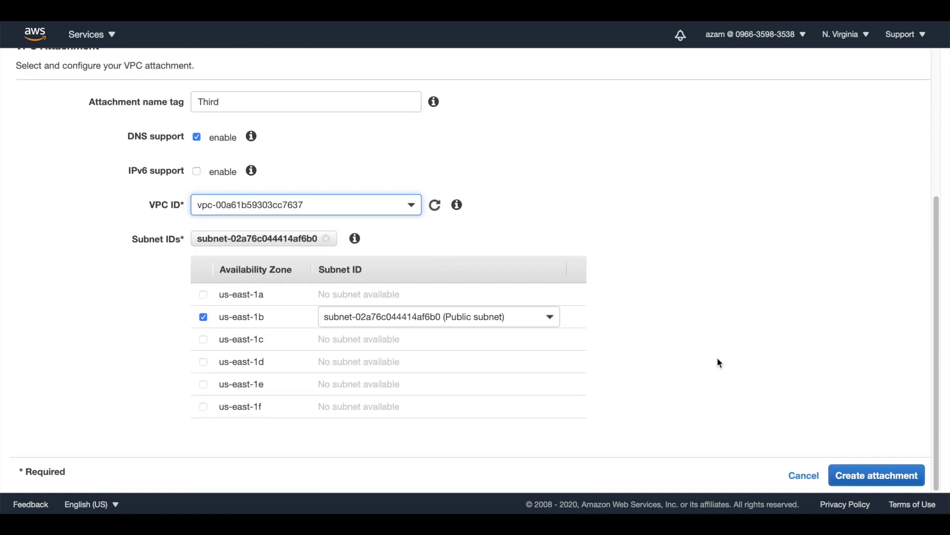
{"action": "left_click", "coordinate": [900, 473]}
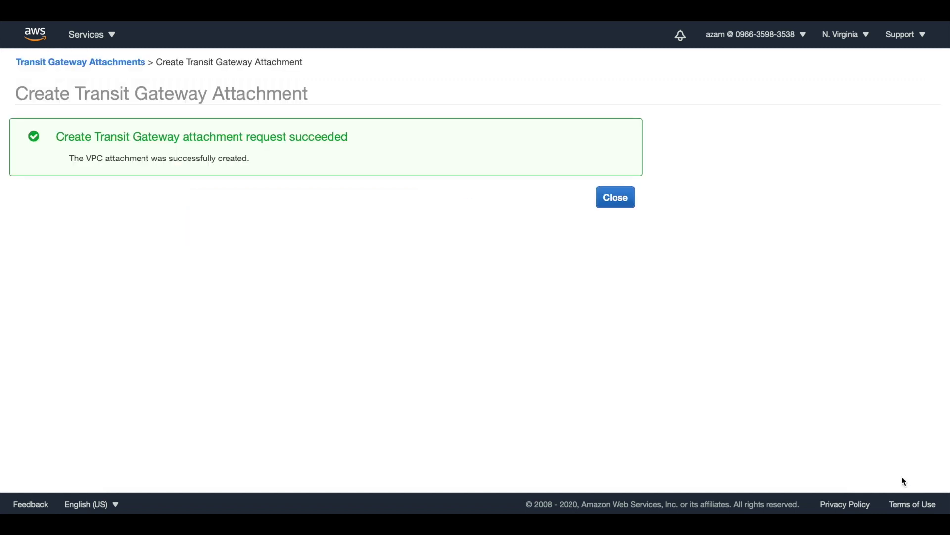
{"action": "left_click", "coordinate": [627, 204]}
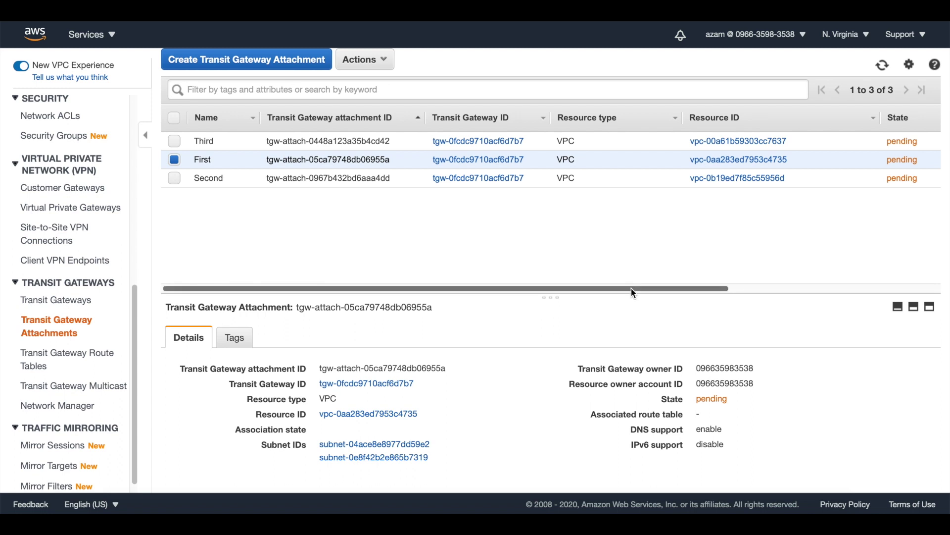
Step: Review the state of the transit gateway attachments, the EC2 instances list and the list of VPCs
{"action": "left_click_drag", "start_coordinate": [634, 287], "coordinate": [711, 291]}
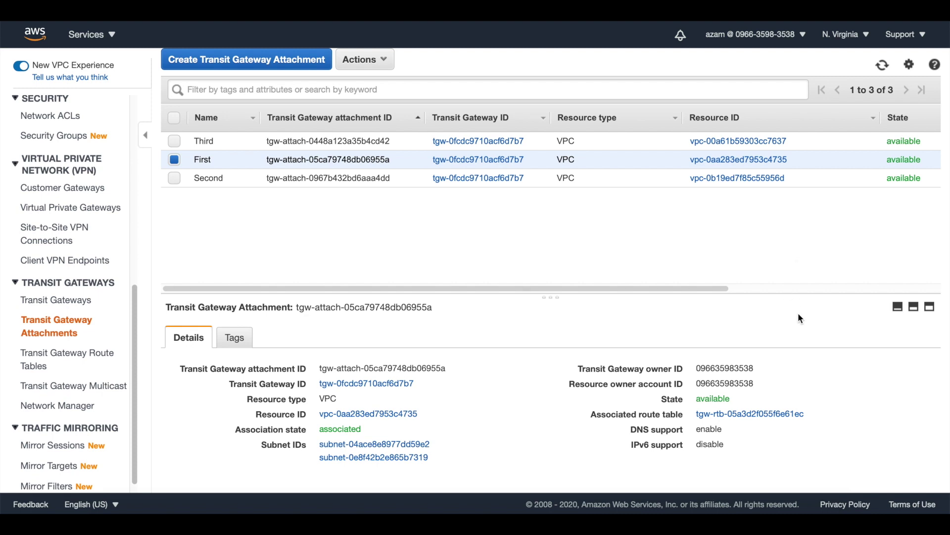
{"action": "mouse_move", "coordinate": [361, 22]}
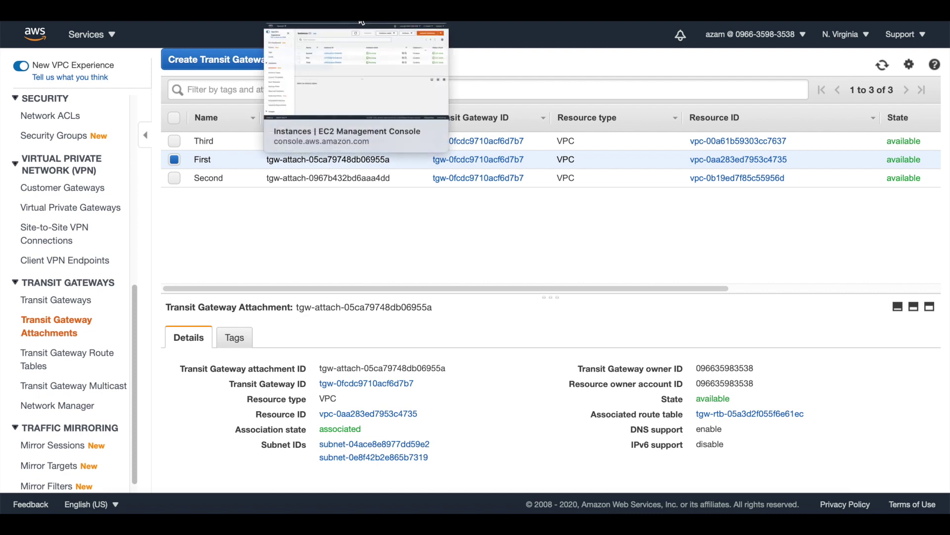
{"action": "left_click", "coordinate": [361, 22]}
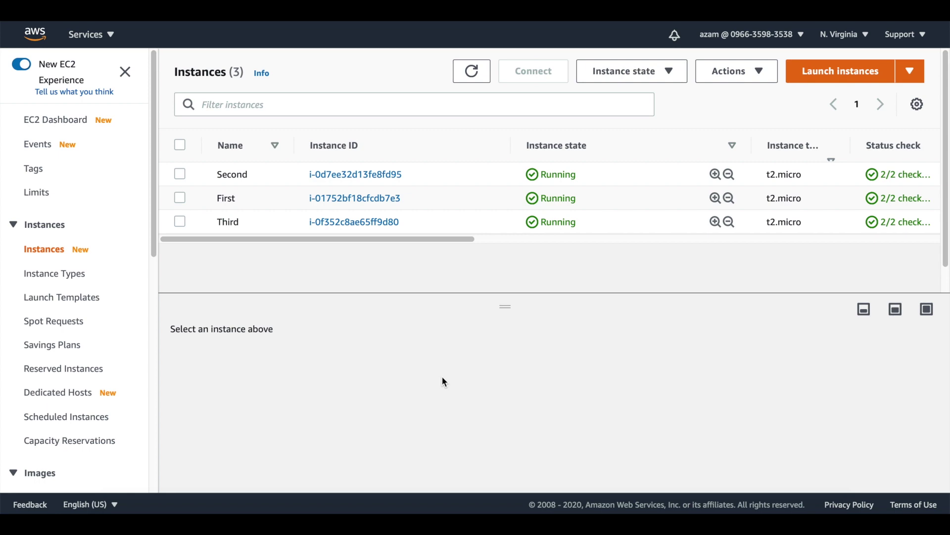
{"action": "left_click", "coordinate": [181, 22]}
{"action": "scroll", "coordinate": [134, 318], "scroll_direction": "up", "scroll_amount": 10}
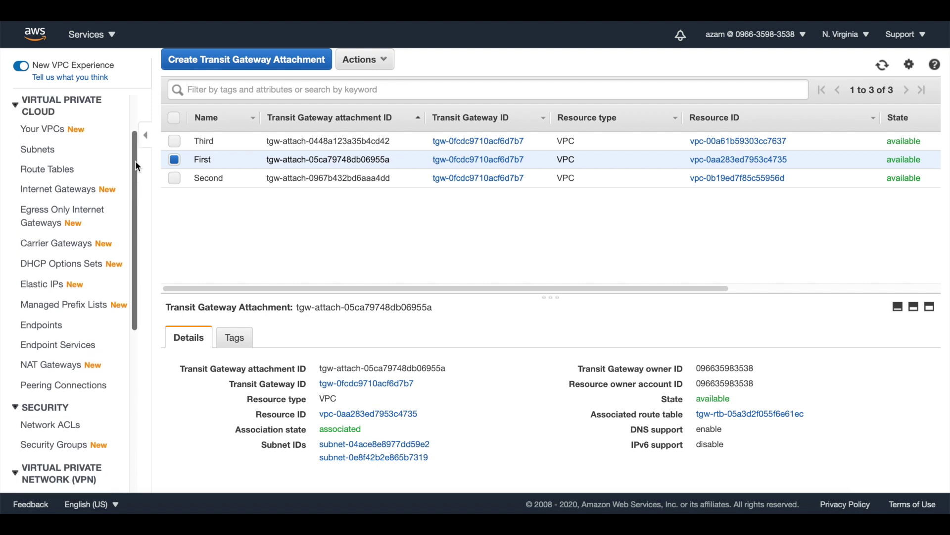
{"action": "left_click", "coordinate": [59, 196]}
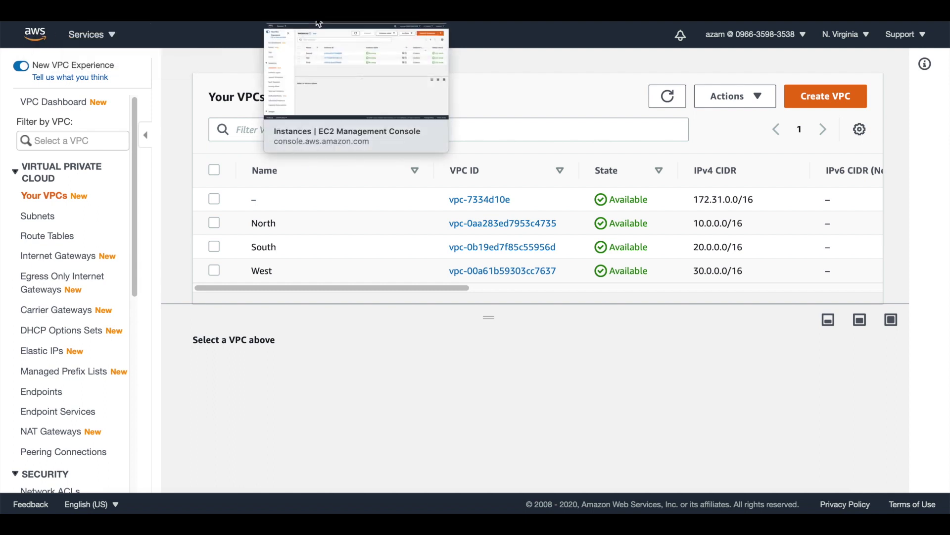
Step: Select the First EC2 instance and examine which VPC and subnet it belongs to in its details
{"action": "left_click", "coordinate": [319, 23]}
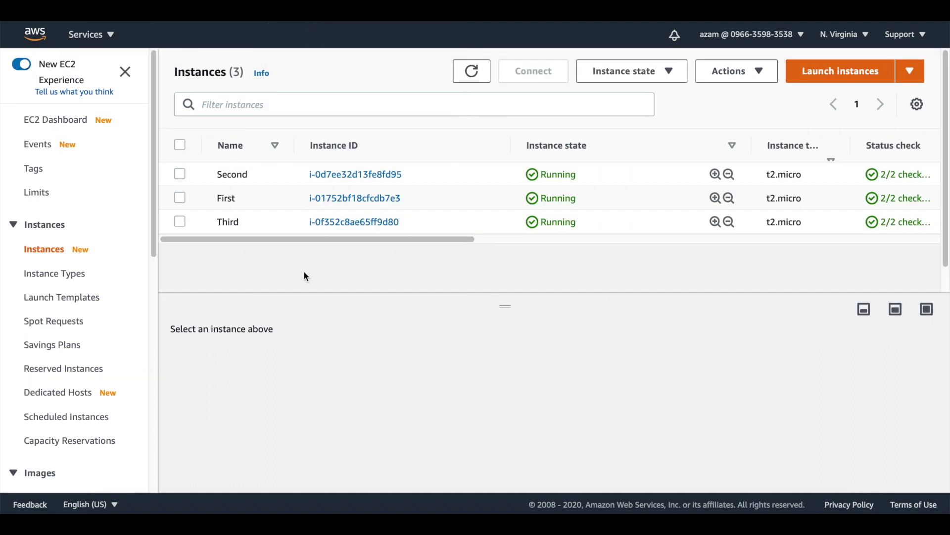
{"action": "left_click", "coordinate": [179, 197]}
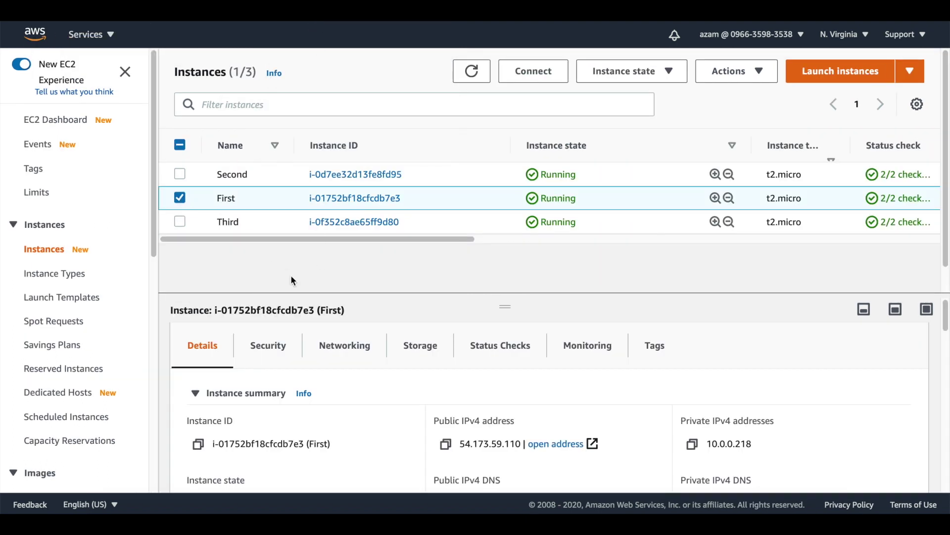
{"action": "scroll", "coordinate": [581, 336], "scroll_direction": "down", "scroll_amount": 3}
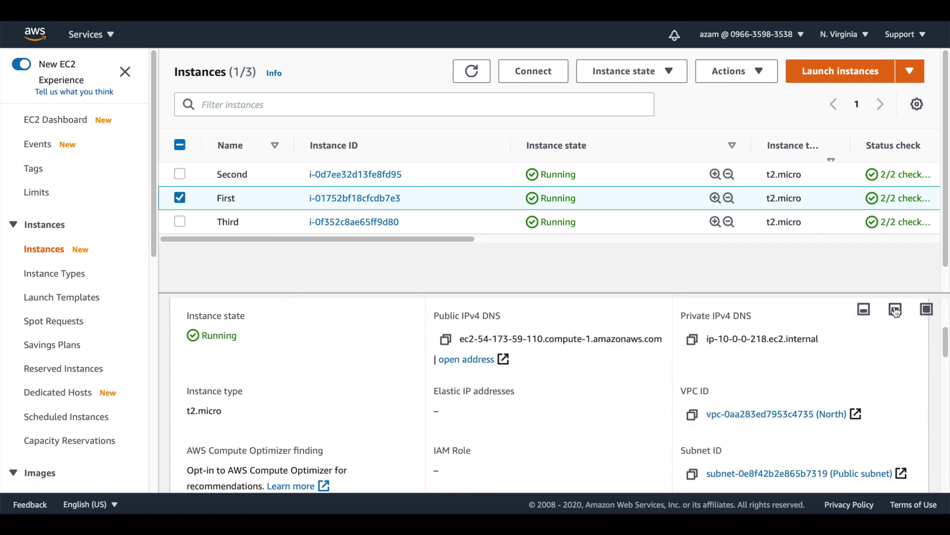
Step: Open the route table of the First instance's public subnet in the North VPC for route editing
{"action": "left_click", "coordinate": [926, 309]}
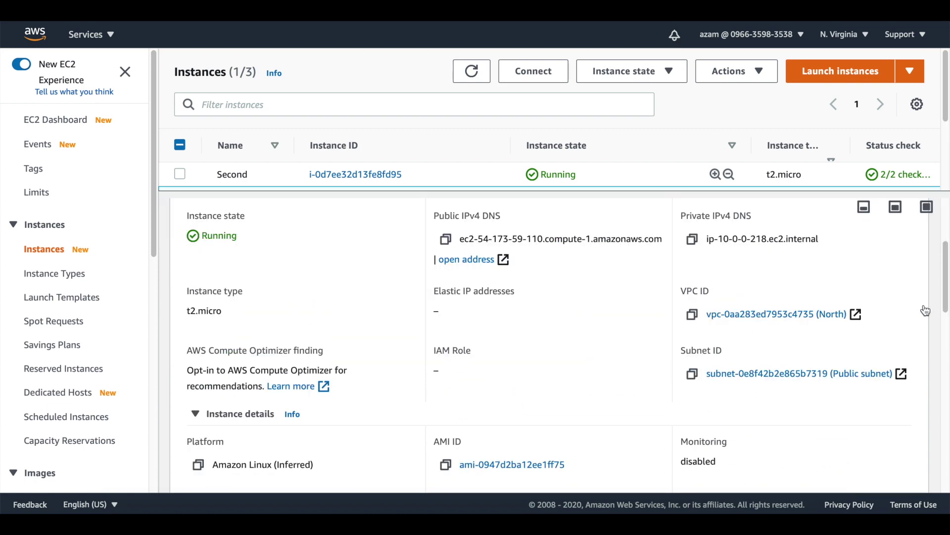
{"action": "left_click", "coordinate": [765, 375]}
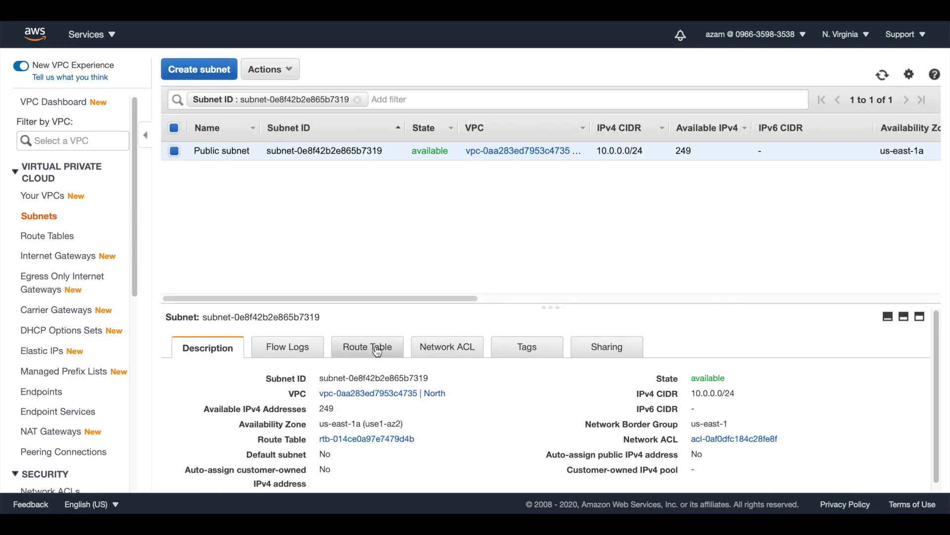
{"action": "left_click", "coordinate": [383, 439]}
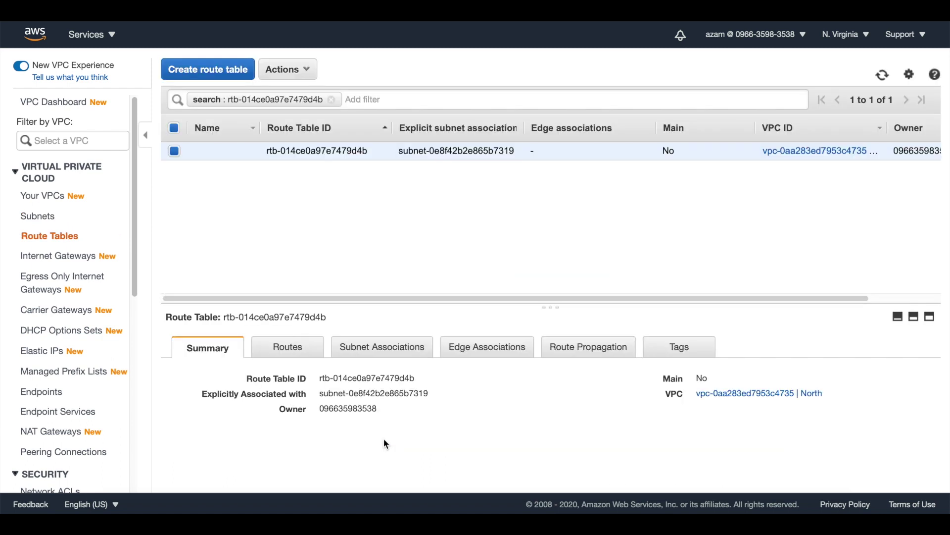
{"action": "left_click", "coordinate": [289, 349]}
{"action": "left_click", "coordinate": [232, 385]}
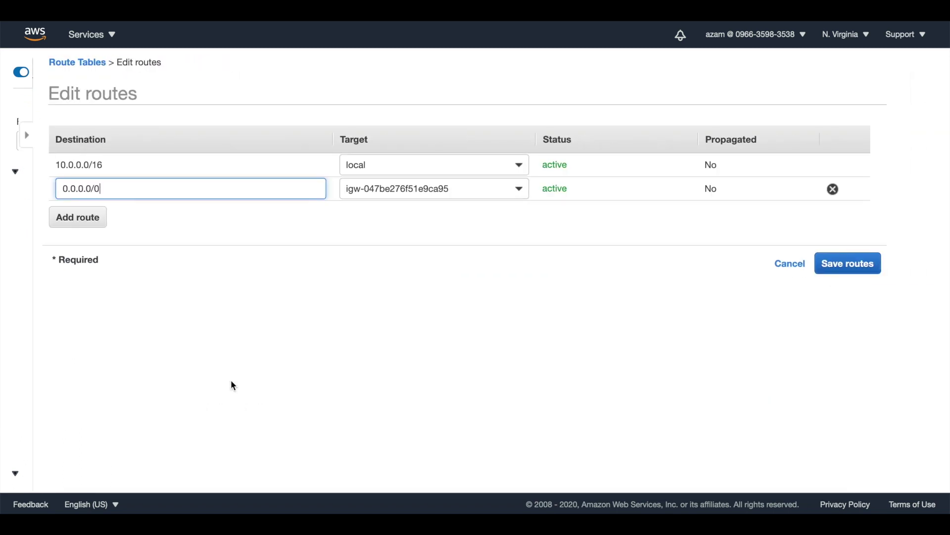
Step: Add a route for destination 20.0.0.0/16 targeting First_transitGateway to the North VPC's public subnet route table
{"action": "left_click", "coordinate": [66, 226]}
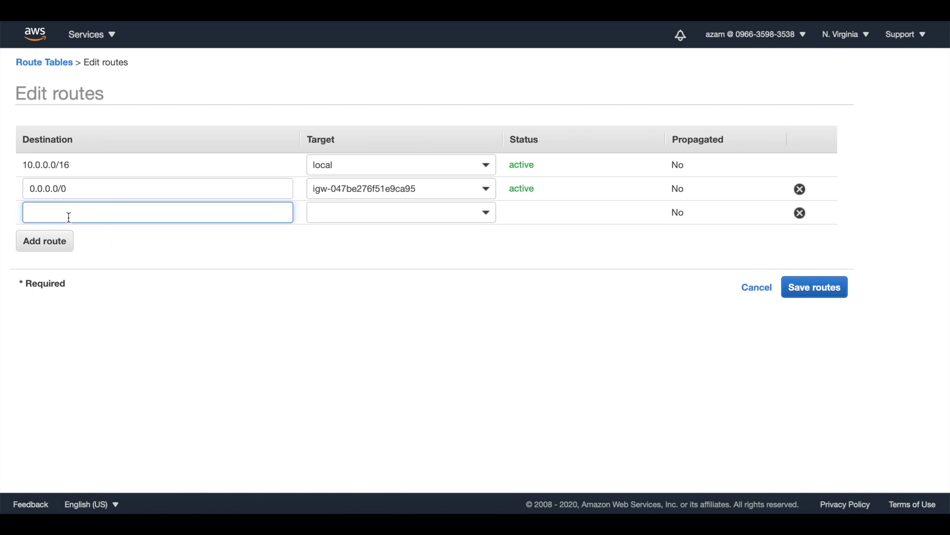
{"action": "type", "text": "20"}
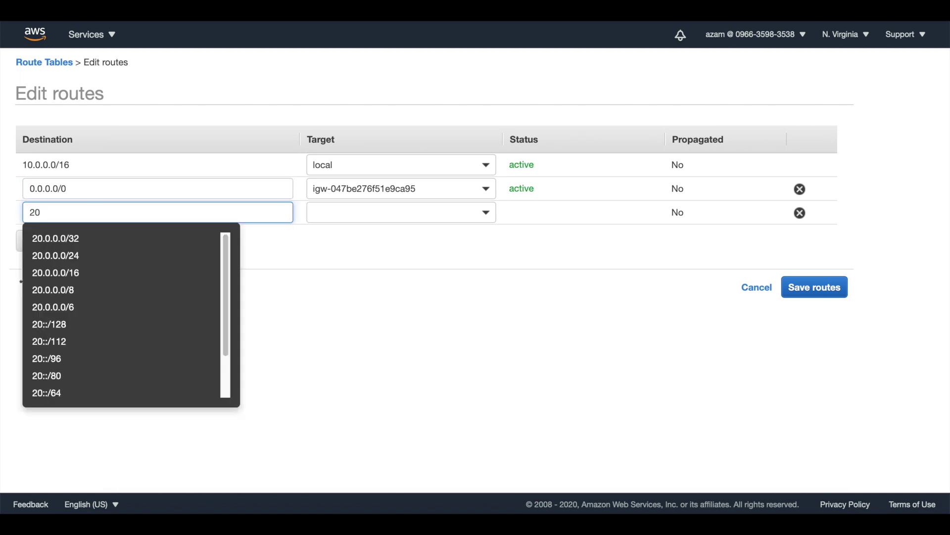
{"action": "left_click", "coordinate": [57, 273]}
{"action": "left_click", "coordinate": [471, 213]}
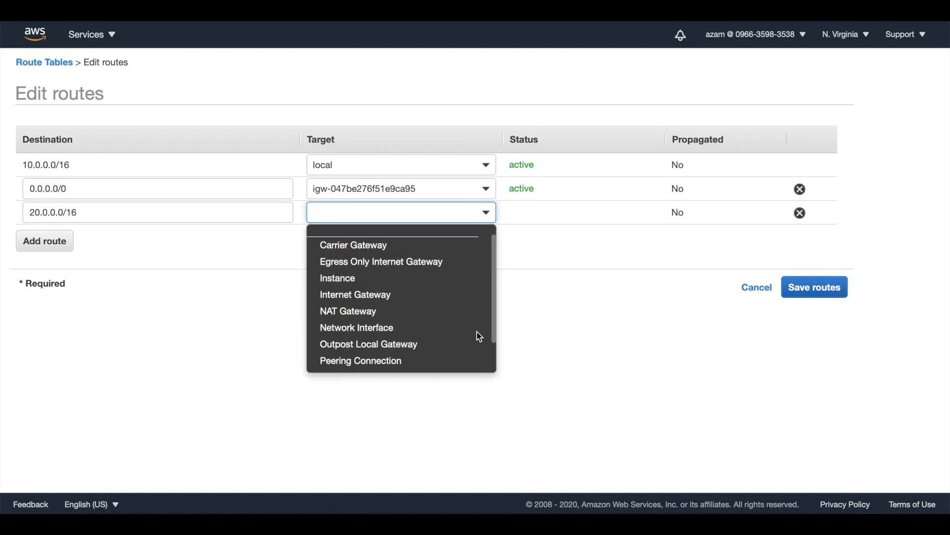
{"action": "scroll", "coordinate": [495, 298], "scroll_direction": "down", "scroll_amount": 2}
{"action": "left_click", "coordinate": [450, 349]}
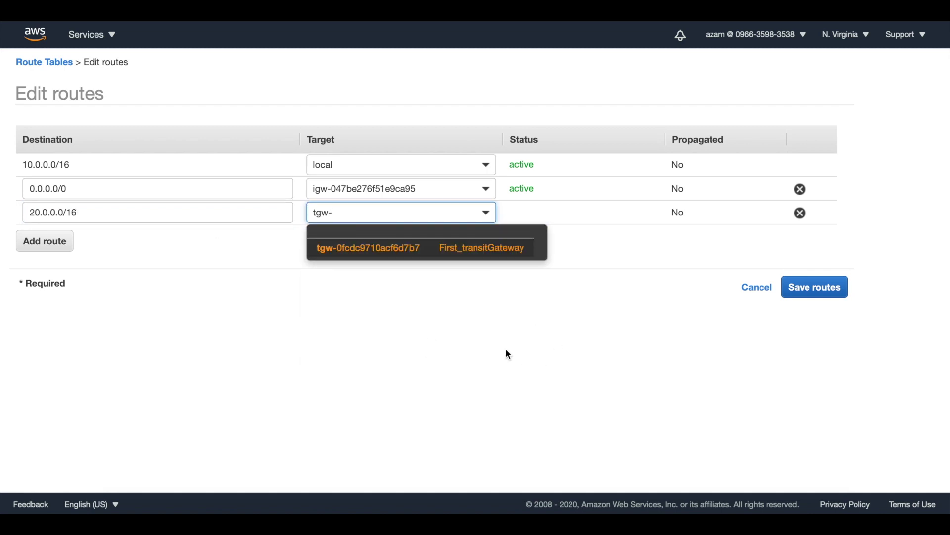
{"action": "left_click", "coordinate": [466, 252]}
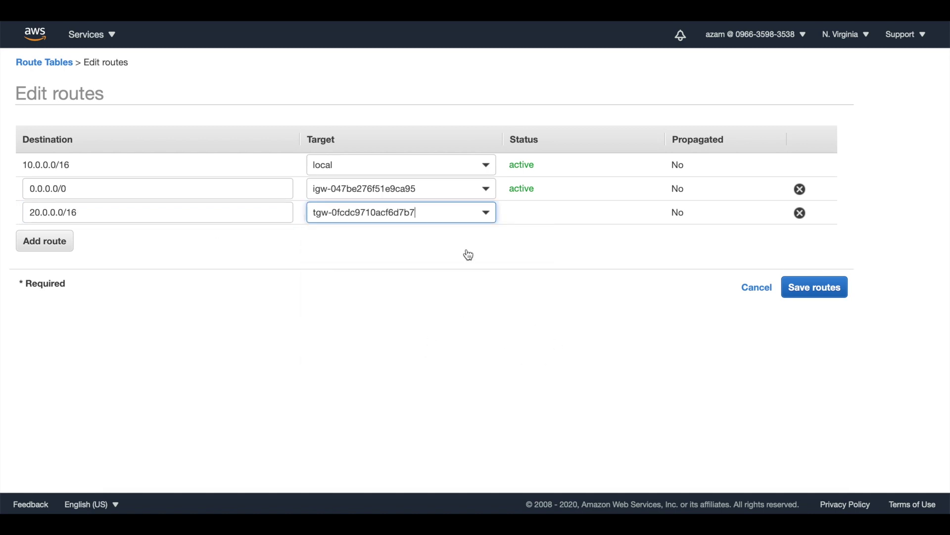
Step: Add a route for destination 30.0.0.0/16 targeting First_transitGateway and save the North route table's routes
{"action": "left_click", "coordinate": [55, 247]}
{"action": "type", "text": "30"}
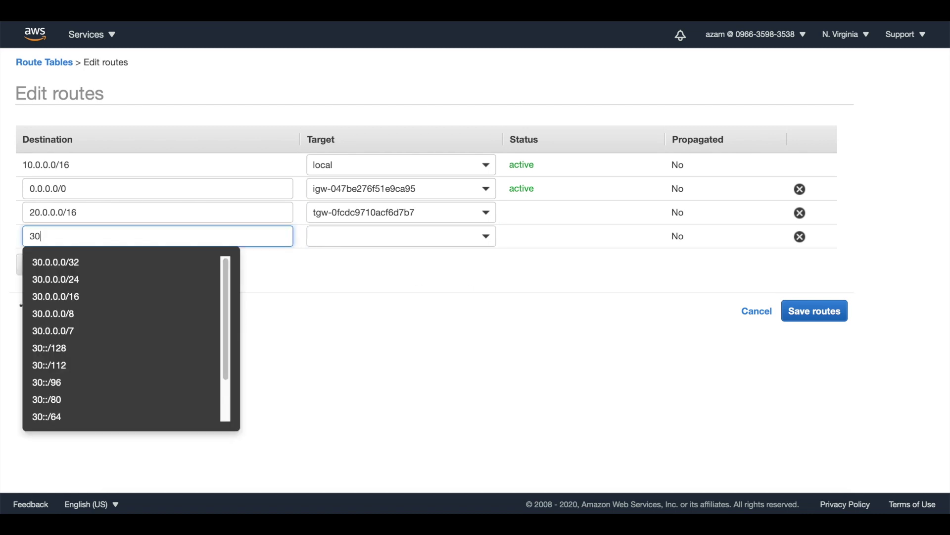
{"action": "left_click", "coordinate": [55, 296]}
{"action": "left_click", "coordinate": [485, 241]}
{"action": "left_click", "coordinate": [485, 241]}
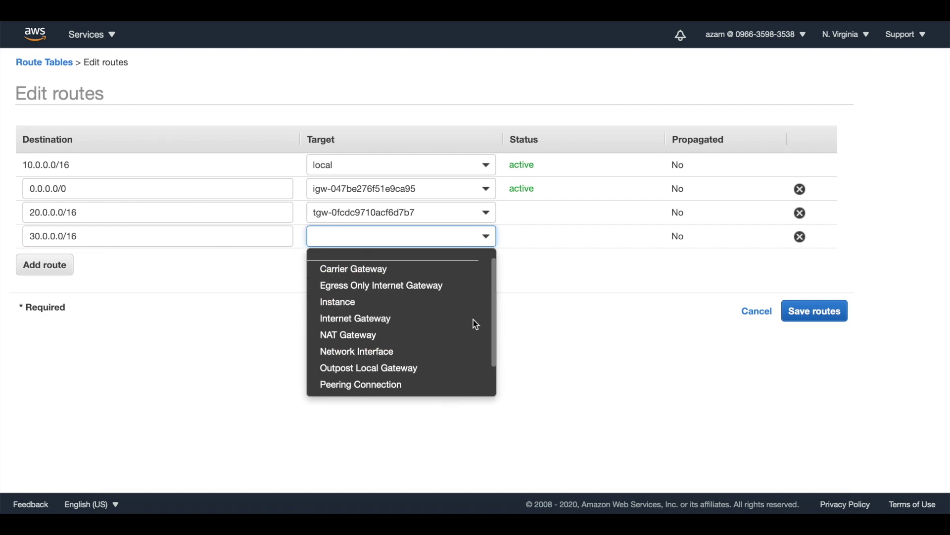
{"action": "scroll", "coordinate": [492, 303], "scroll_direction": "down", "scroll_amount": 2}
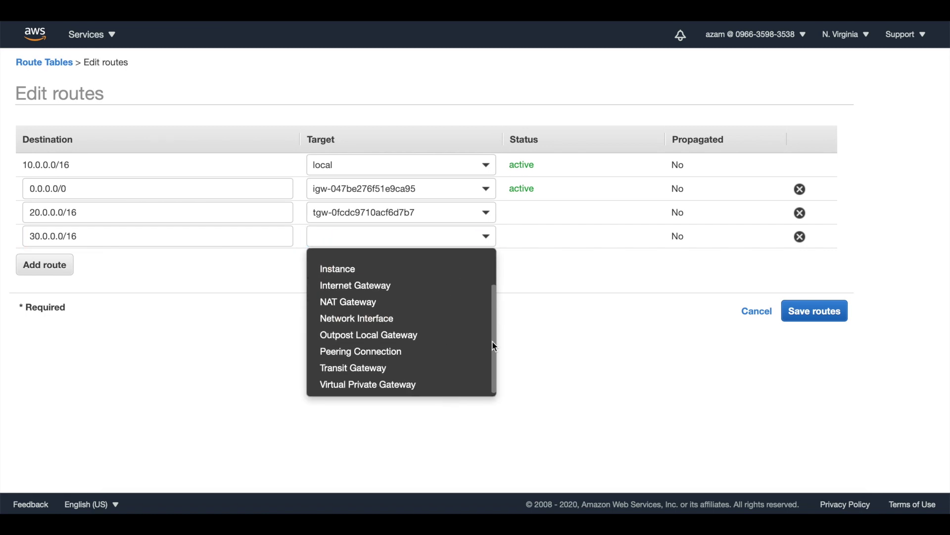
{"action": "left_click", "coordinate": [447, 369]}
{"action": "left_click", "coordinate": [490, 280]}
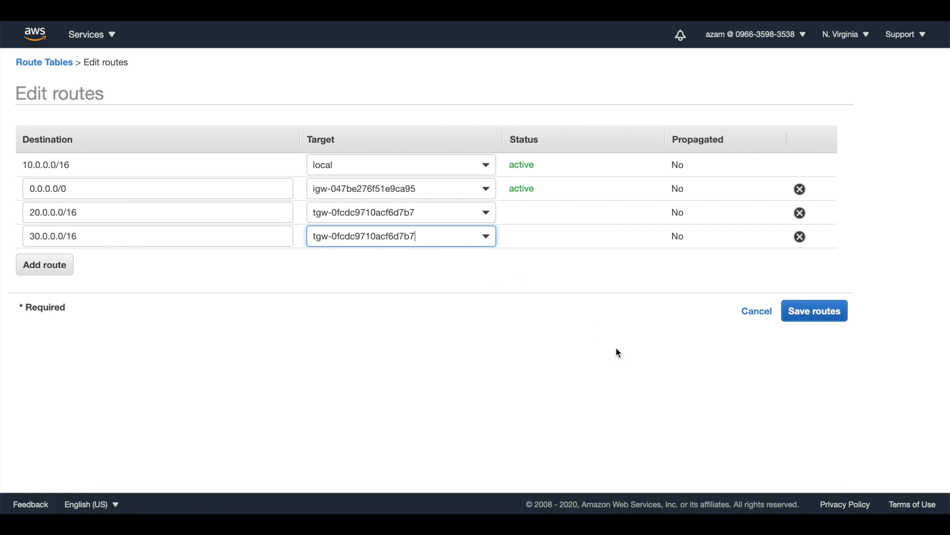
{"action": "left_click", "coordinate": [826, 312]}
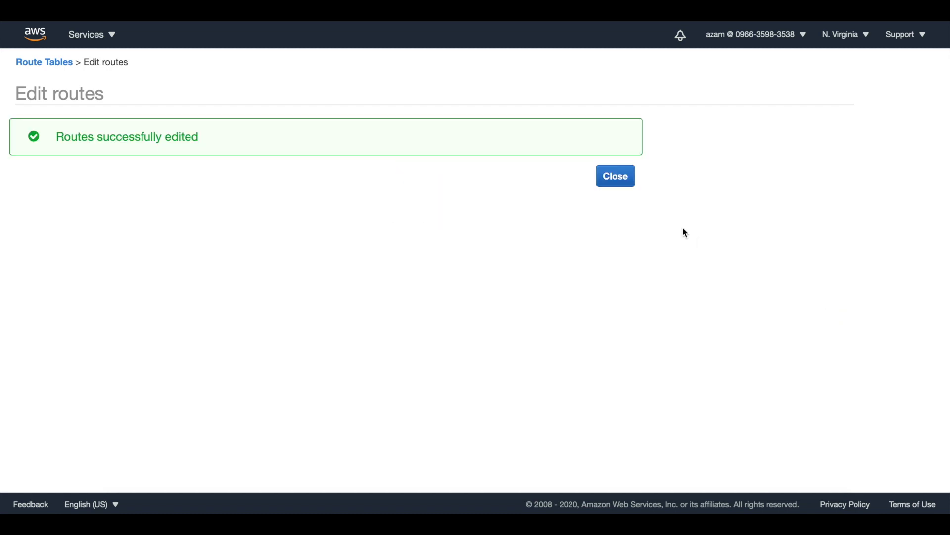
{"action": "left_click", "coordinate": [619, 177]}
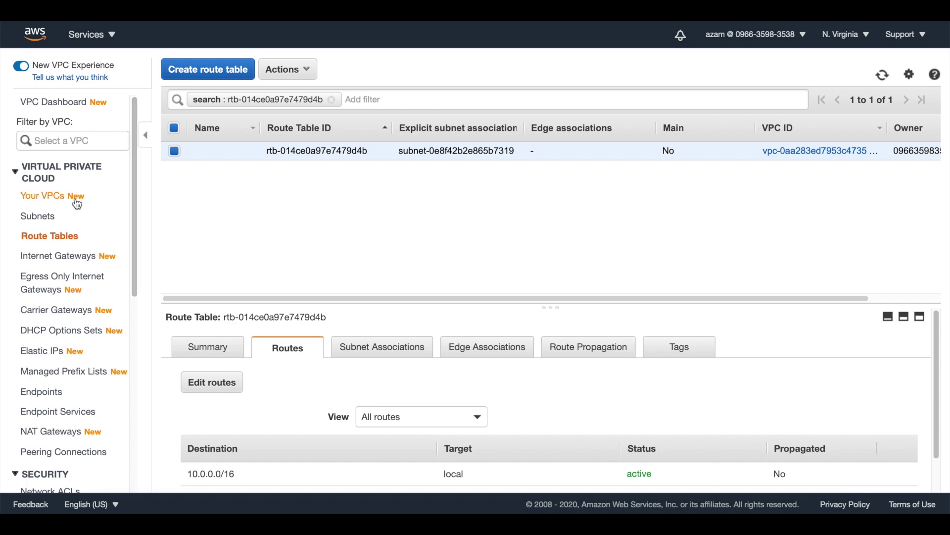
Step: Return to the EC2 instances list without the running-state filter and show the Second instance's networking details
{"action": "left_click", "coordinate": [113, 35]}
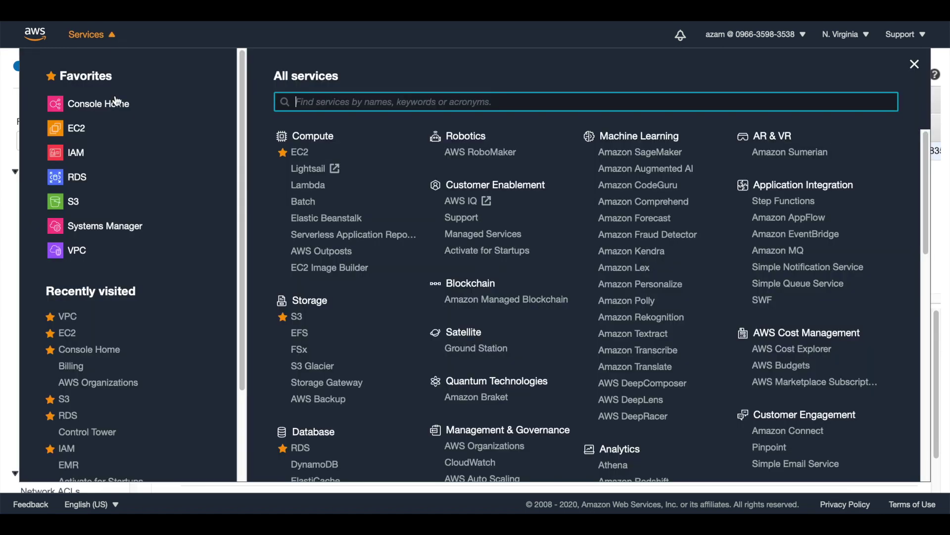
{"action": "left_click", "coordinate": [82, 128]}
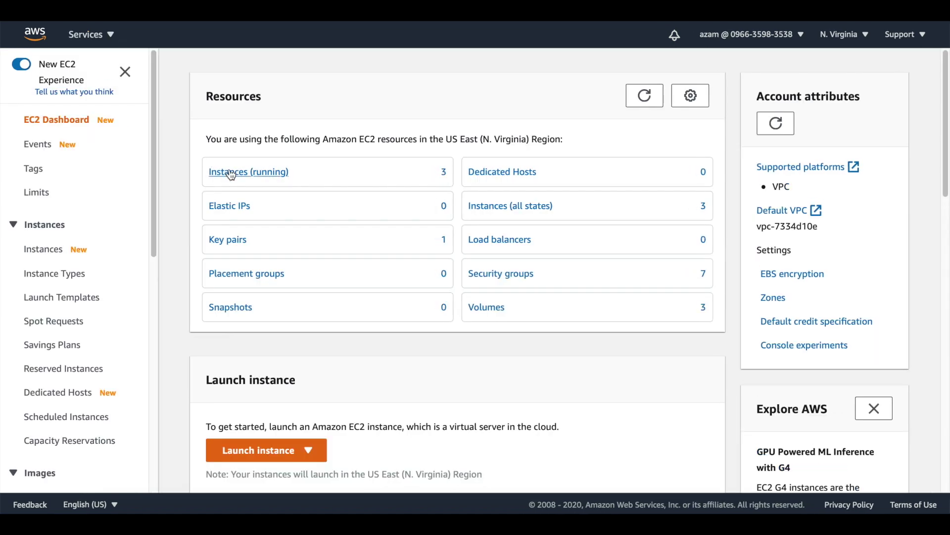
{"action": "left_click", "coordinate": [218, 170]}
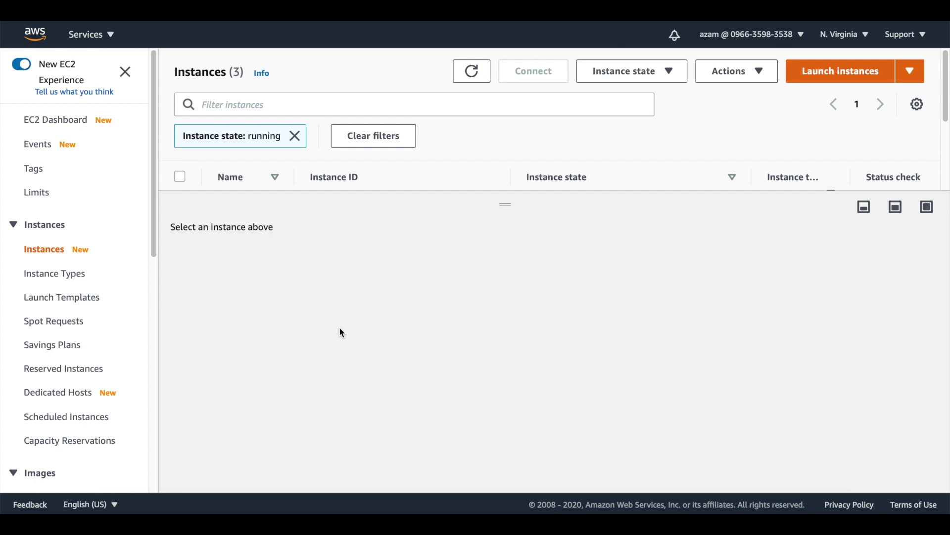
{"action": "left_click", "coordinate": [296, 136]}
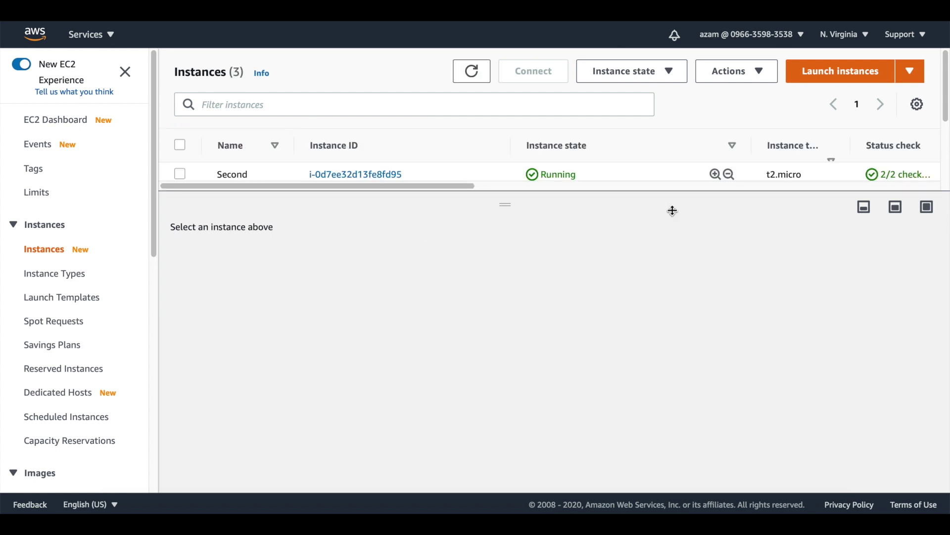
{"action": "left_click", "coordinate": [181, 174]}
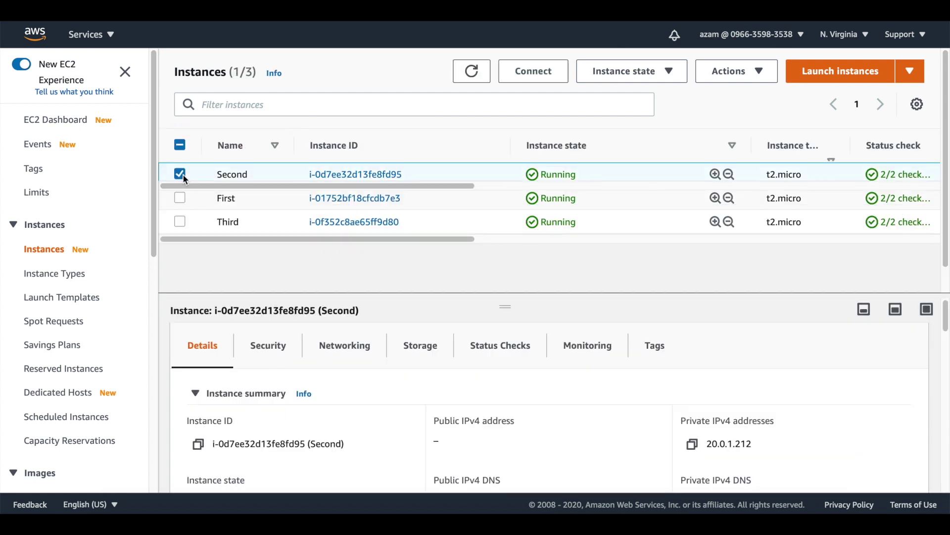
{"action": "left_click", "coordinate": [360, 347]}
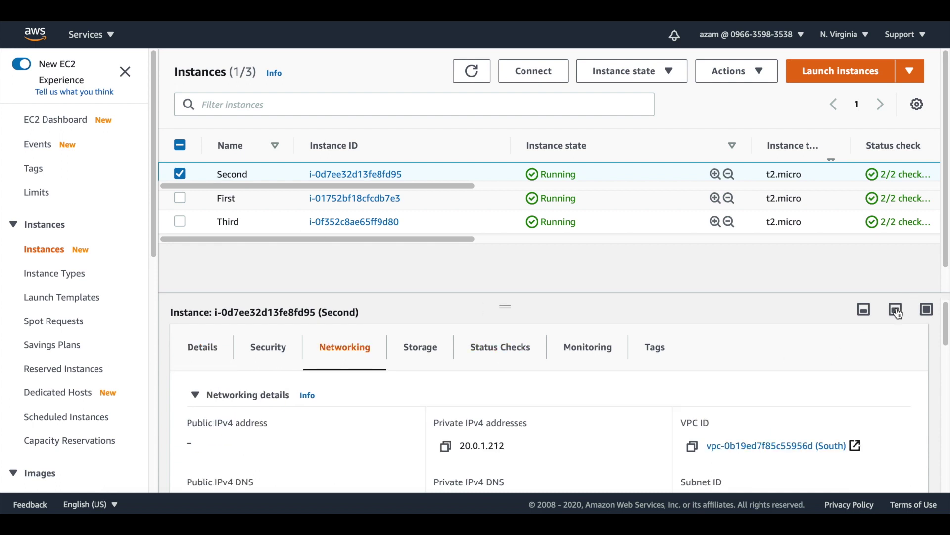
{"action": "scroll", "coordinate": [948, 262], "scroll_direction": "down", "scroll_amount": 1}
{"action": "left_click_drag", "start_coordinate": [946, 325], "coordinate": [947, 362]}
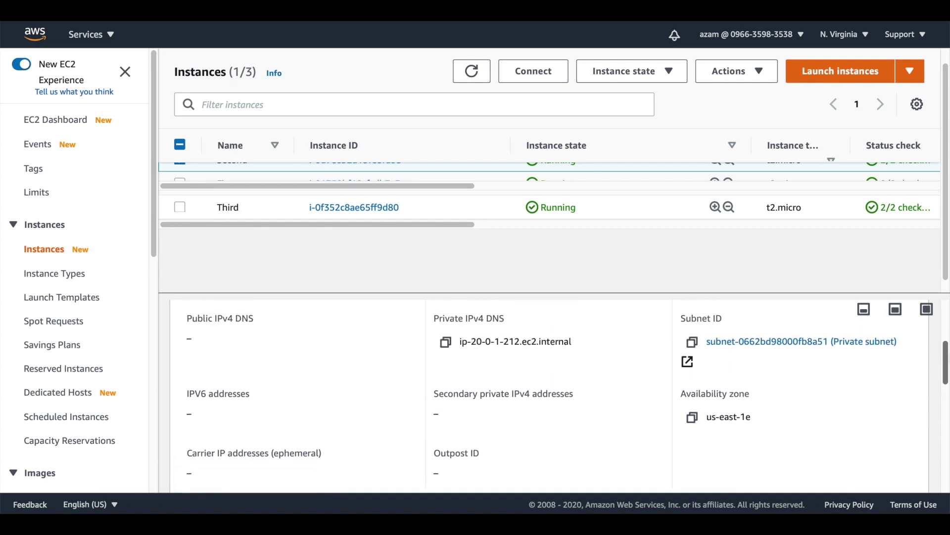
Step: Open the route table of the Second instance's private subnet for editing and remove its 0.0.0.0/0 NAT gateway route
{"action": "left_click", "coordinate": [825, 341]}
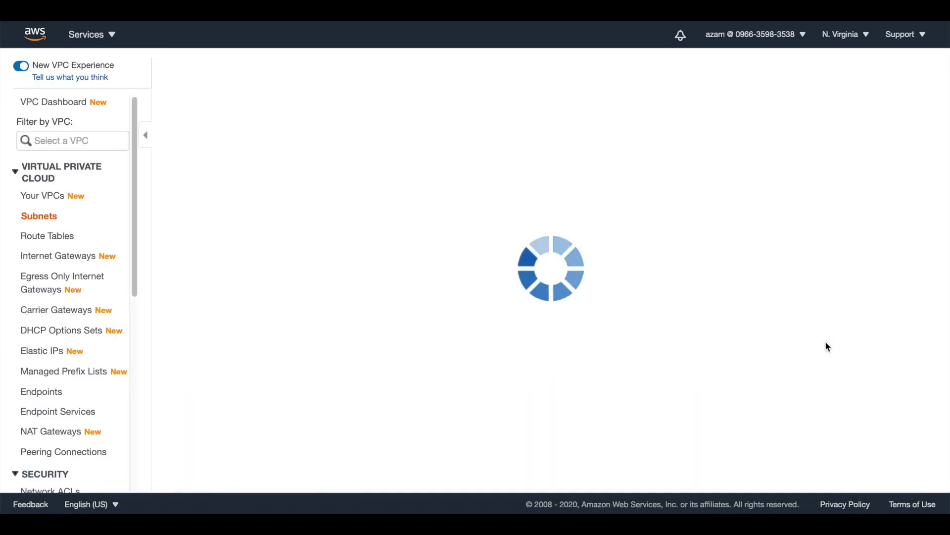
{"action": "left_click", "coordinate": [365, 329]}
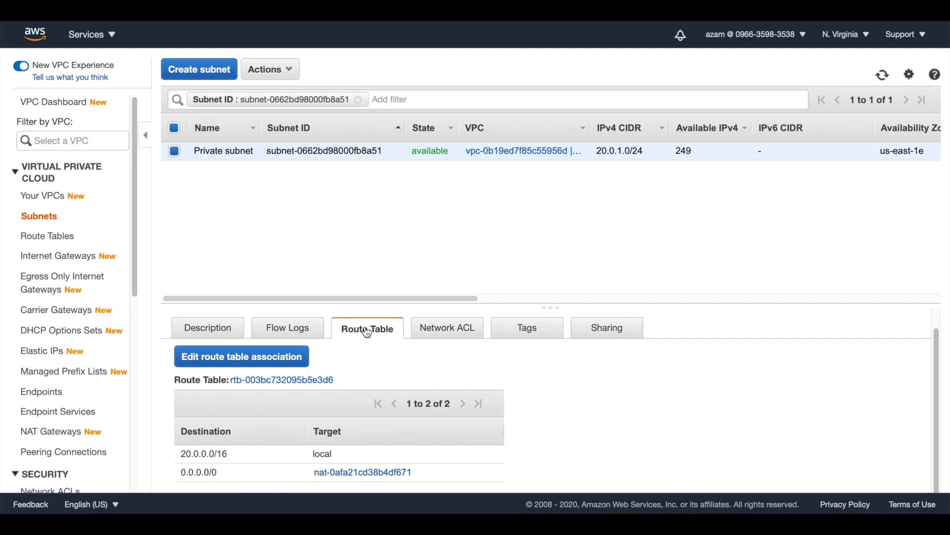
{"action": "left_click", "coordinate": [304, 380]}
{"action": "left_click", "coordinate": [287, 353]}
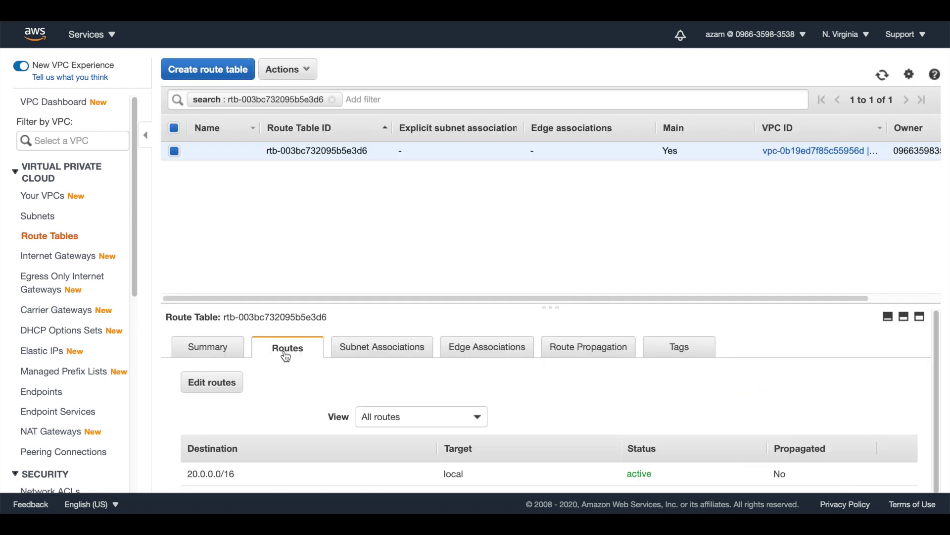
{"action": "left_click", "coordinate": [216, 382]}
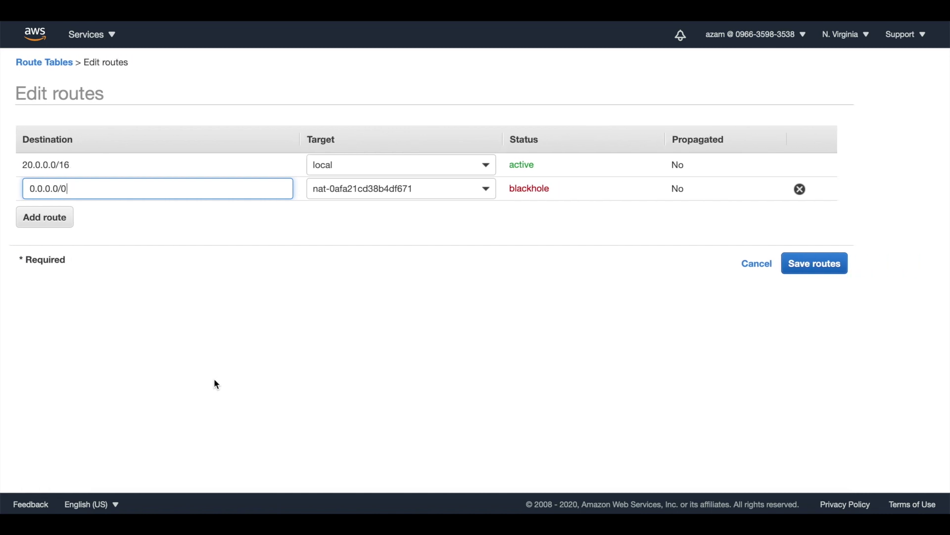
{"action": "left_click", "coordinate": [801, 190]}
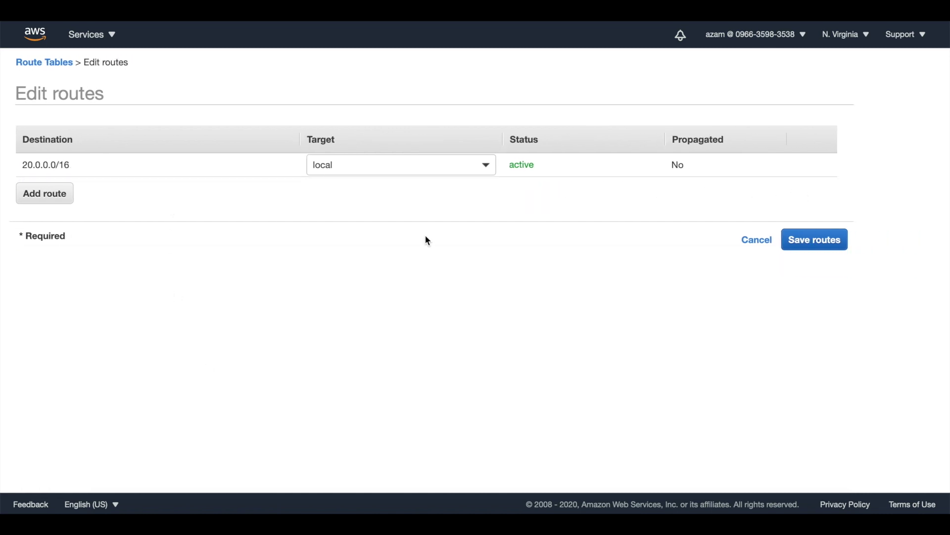
Step: Add a route for destination 10.0.0.0/16 targeting First_transitGateway to the South VPC's private subnet route table
{"action": "left_click", "coordinate": [60, 199]}
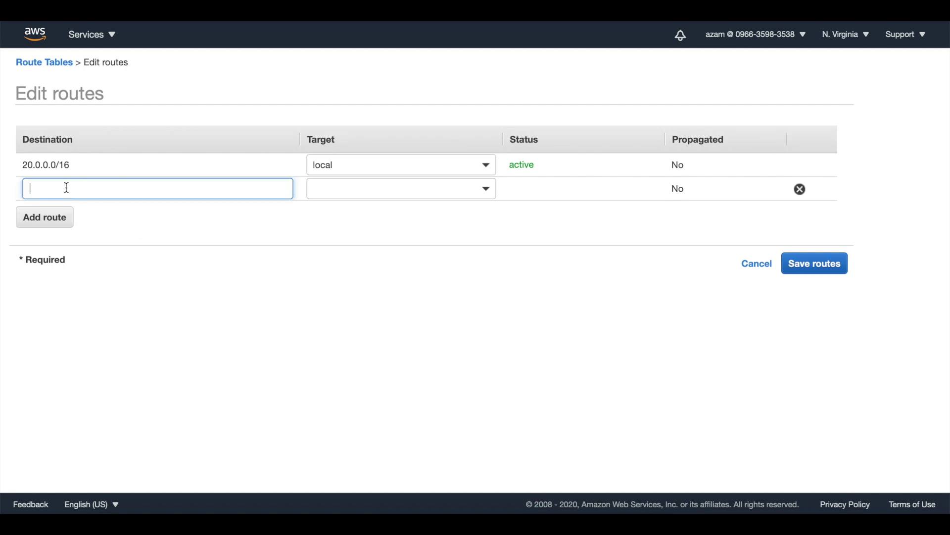
{"action": "type", "text": "10"}
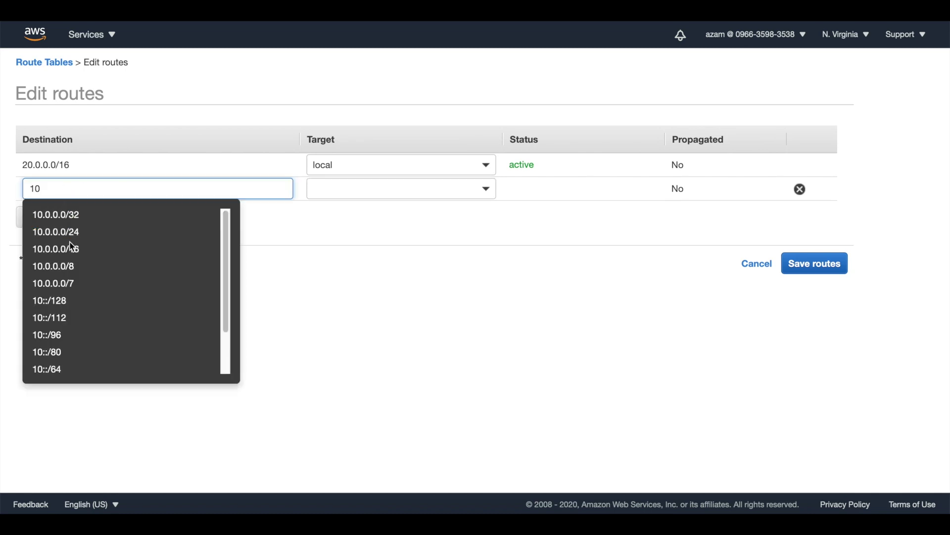
{"action": "left_click", "coordinate": [72, 248]}
{"action": "left_click", "coordinate": [475, 186]}
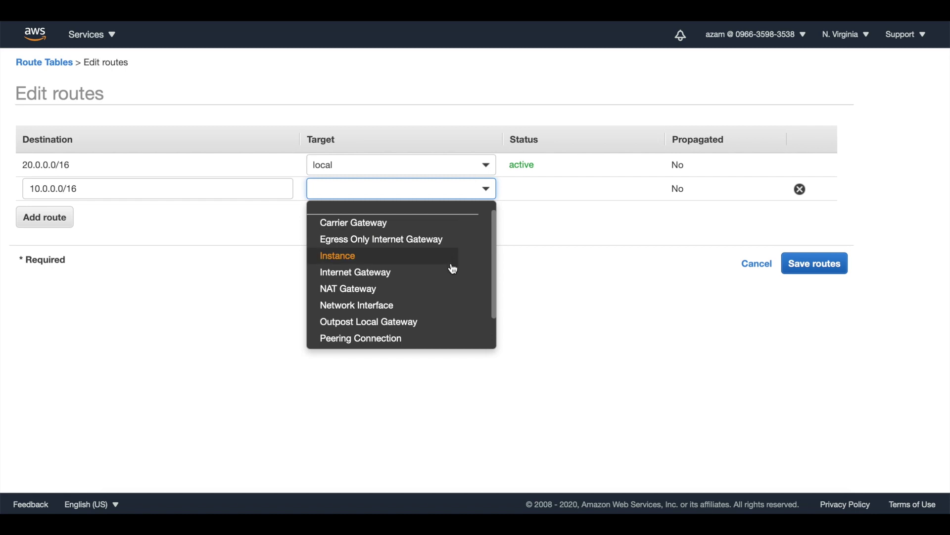
{"action": "left_click_drag", "start_coordinate": [490, 261], "coordinate": [493, 281]}
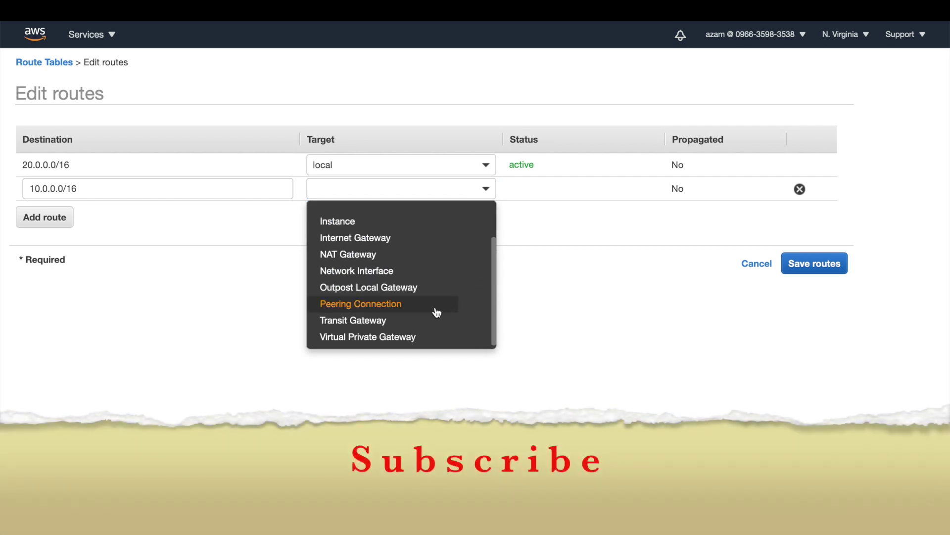
{"action": "left_click", "coordinate": [428, 320]}
{"action": "left_click", "coordinate": [414, 223]}
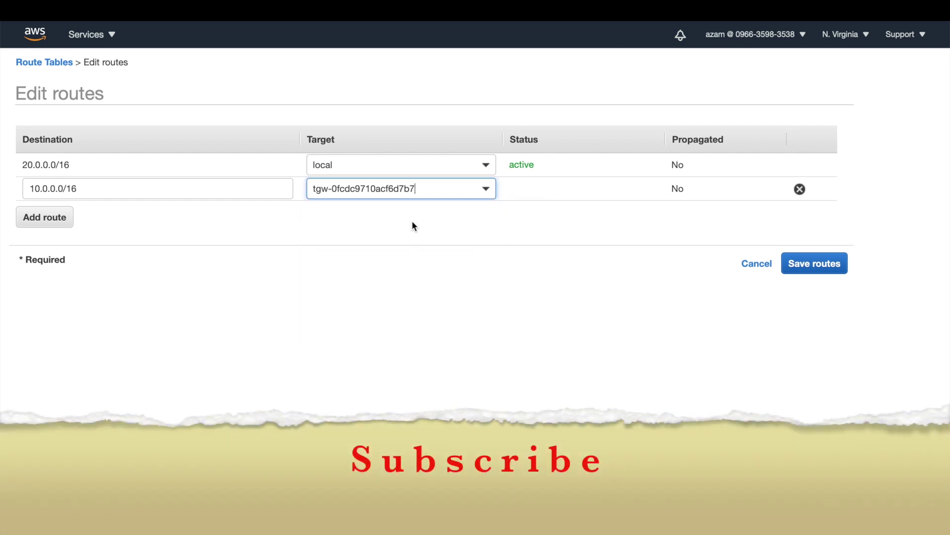
Step: Add a route for destination 30.0.0.0/16 targeting First_transitGateway and save the South VPC's route table
{"action": "left_click", "coordinate": [59, 218]}
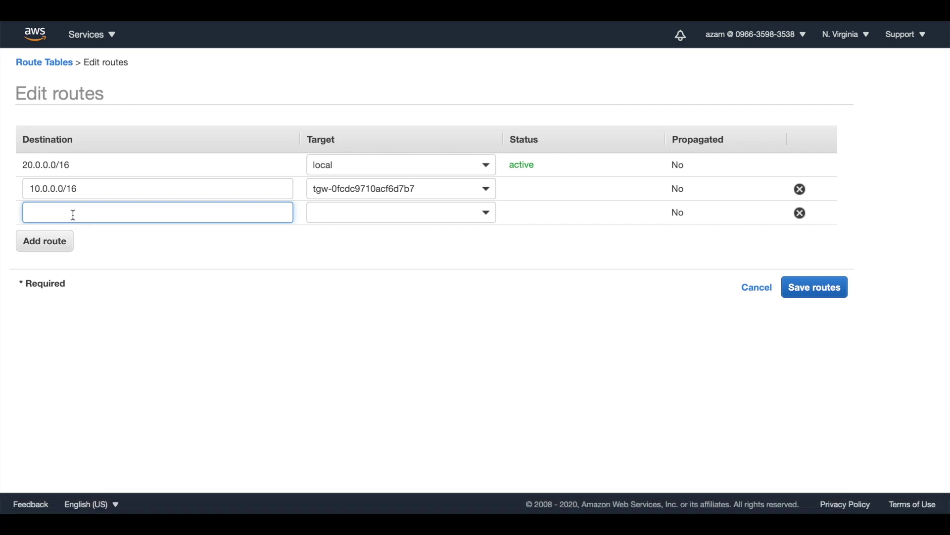
{"action": "type", "text": "30"}
{"action": "left_click", "coordinate": [58, 273]}
{"action": "left_click", "coordinate": [486, 217]}
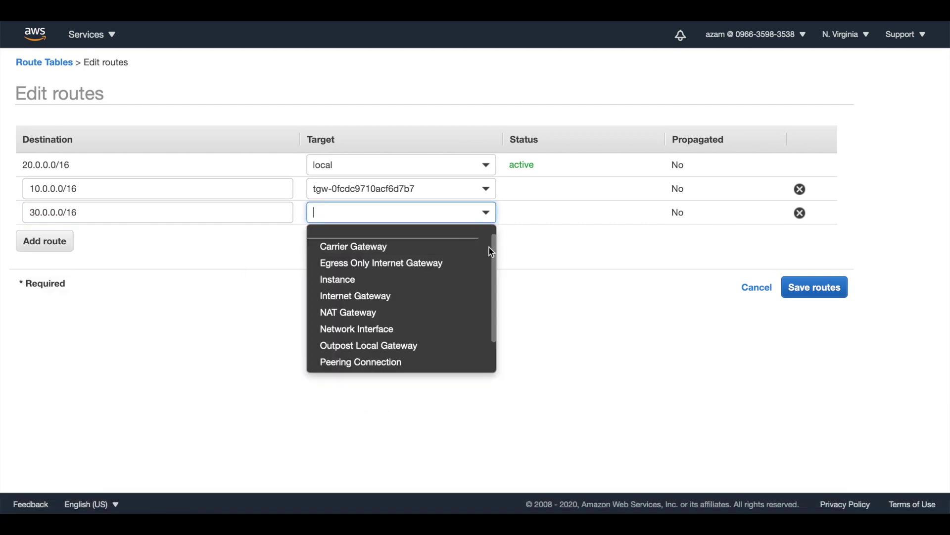
{"action": "left_click_drag", "start_coordinate": [491, 252], "coordinate": [494, 290]}
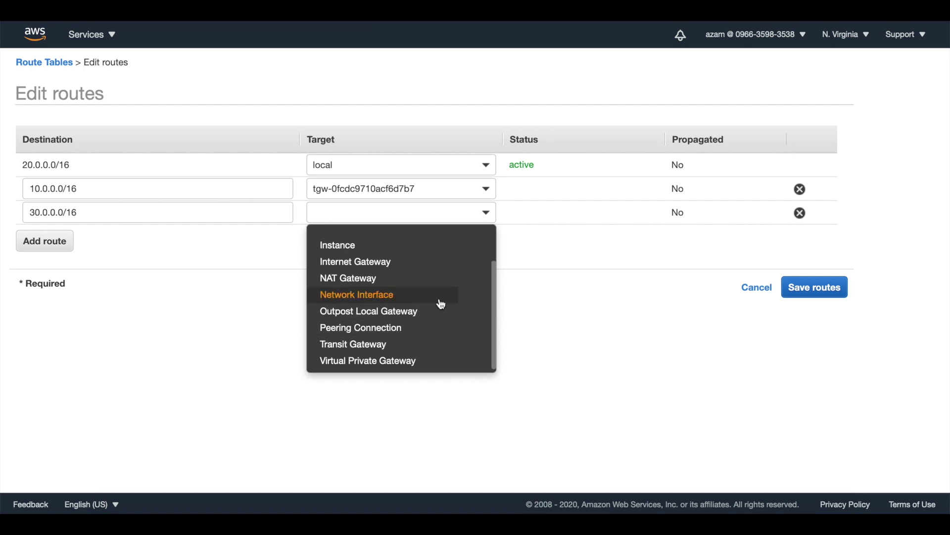
{"action": "left_click", "coordinate": [430, 345]}
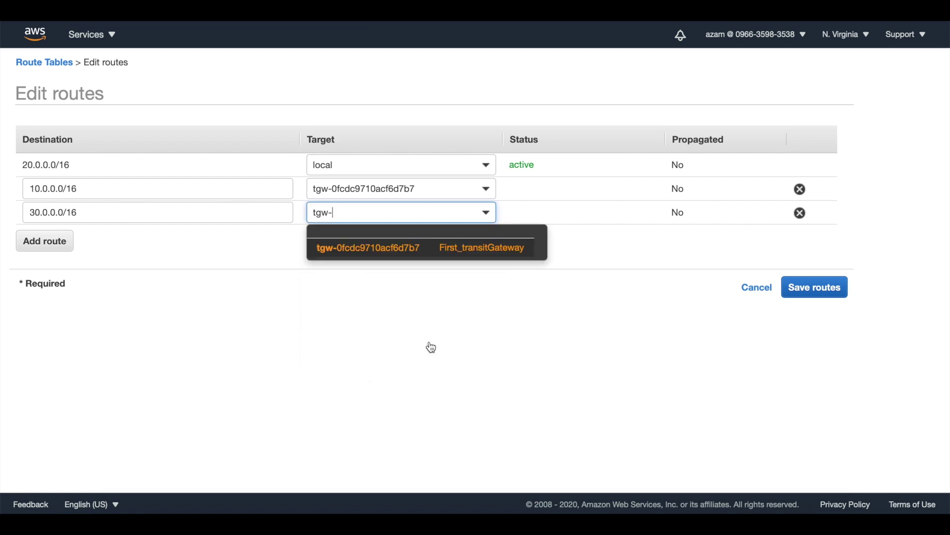
{"action": "left_click", "coordinate": [505, 252]}
{"action": "left_click", "coordinate": [833, 293]}
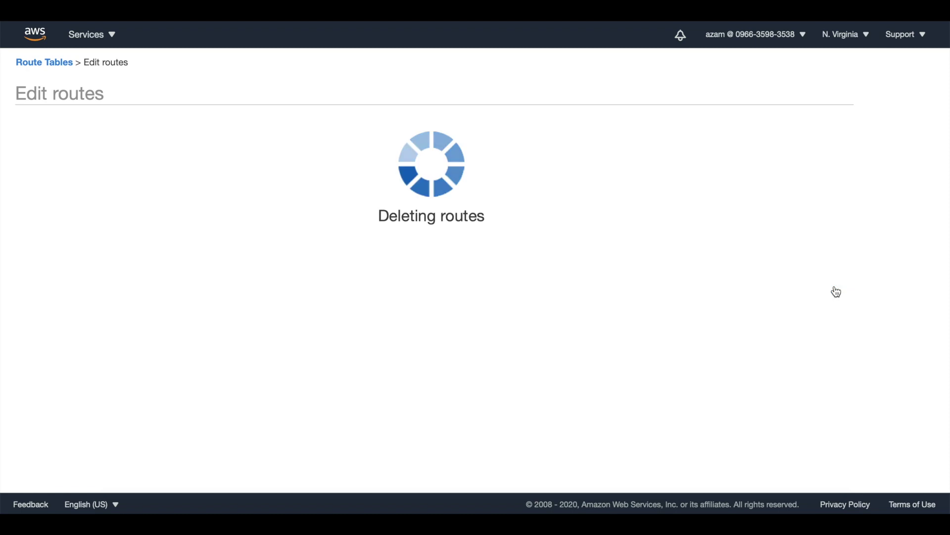
{"action": "left_click", "coordinate": [625, 178]}
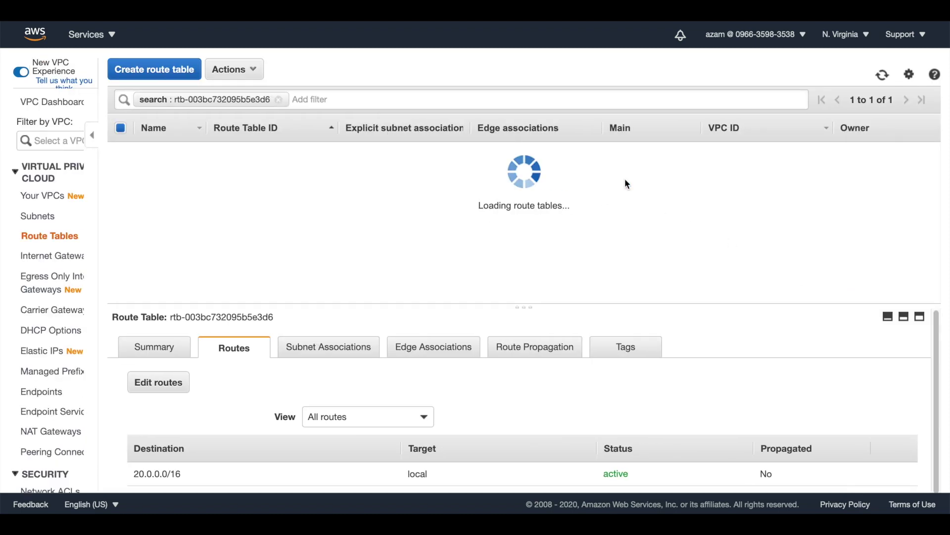
Step: Return to the running EC2 instances list and show the Third instance's networking details
{"action": "left_click", "coordinate": [110, 38]}
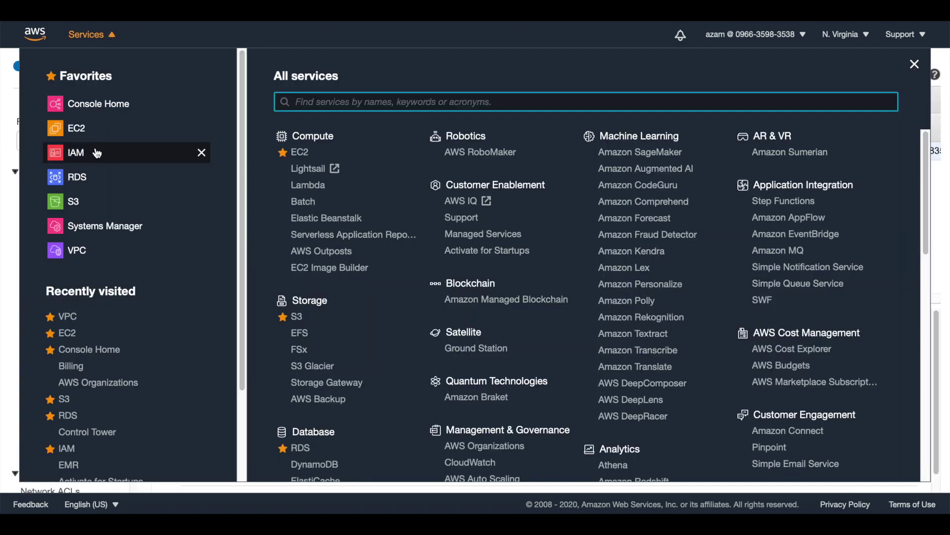
{"action": "left_click", "coordinate": [79, 130]}
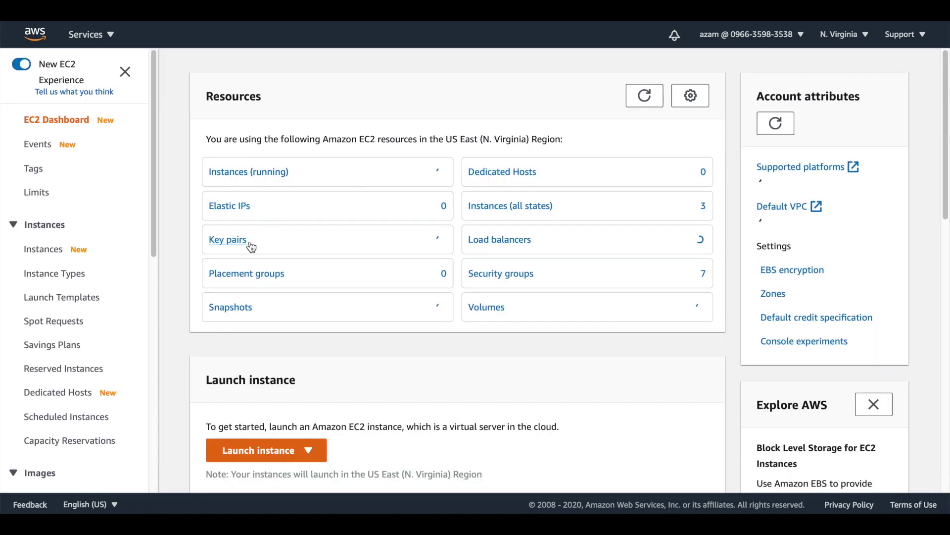
{"action": "left_click", "coordinate": [265, 178]}
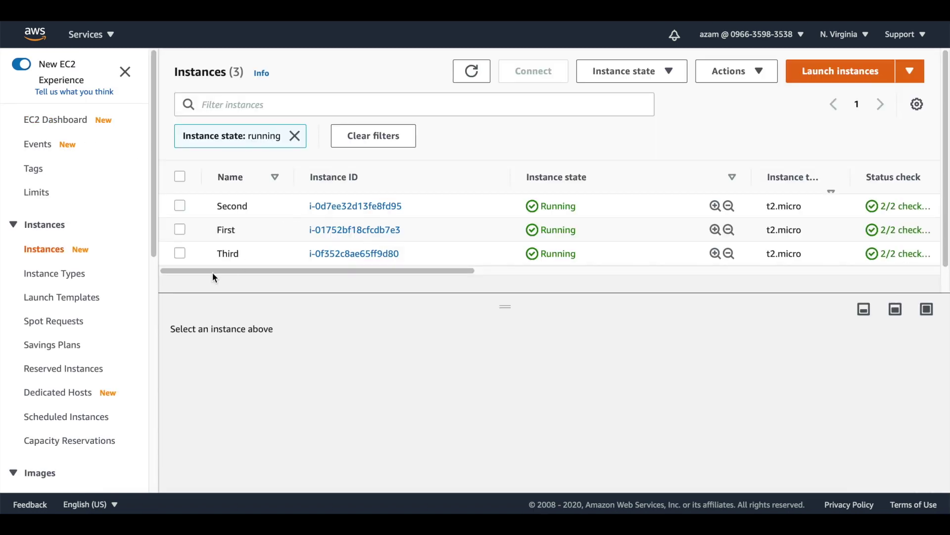
{"action": "left_click", "coordinate": [180, 253]}
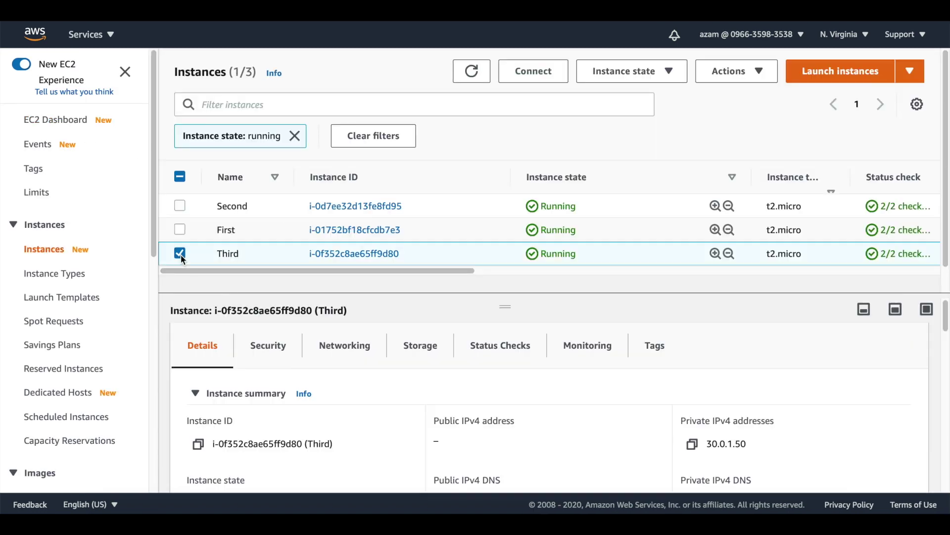
{"action": "left_click", "coordinate": [356, 352]}
{"action": "scroll", "coordinate": [535, 374], "scroll_direction": "down", "scroll_amount": 3}
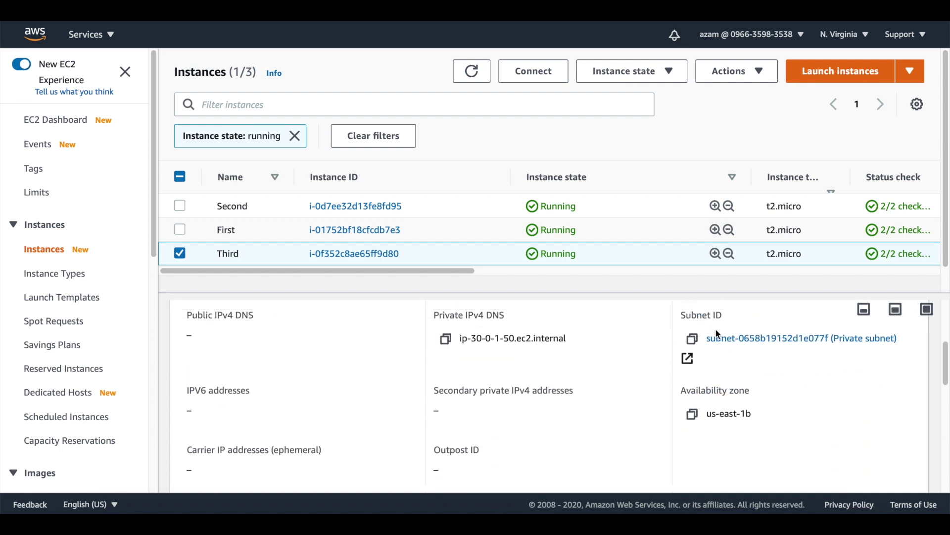
Step: Open the route table of the Third instance's private subnet for editing and remove the route row below the local route
{"action": "left_click", "coordinate": [733, 340]}
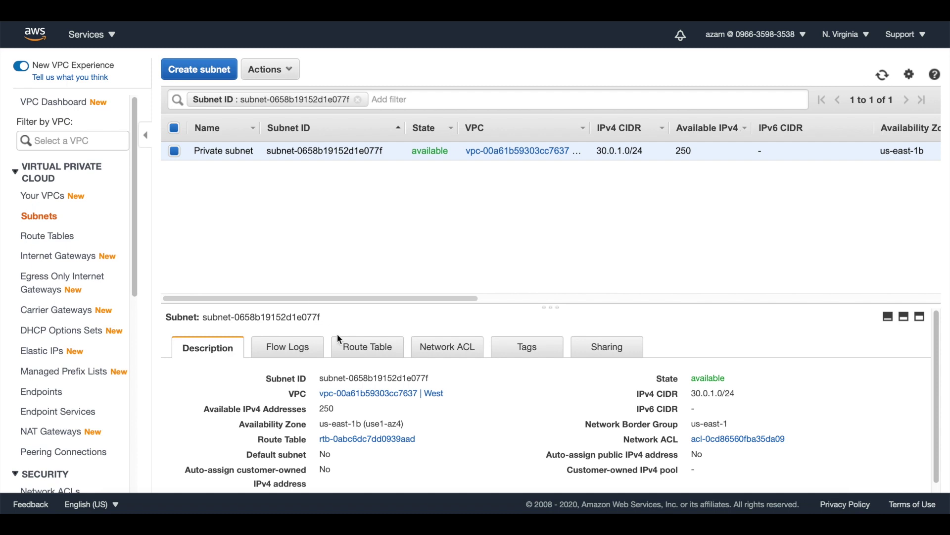
{"action": "left_click", "coordinate": [371, 440]}
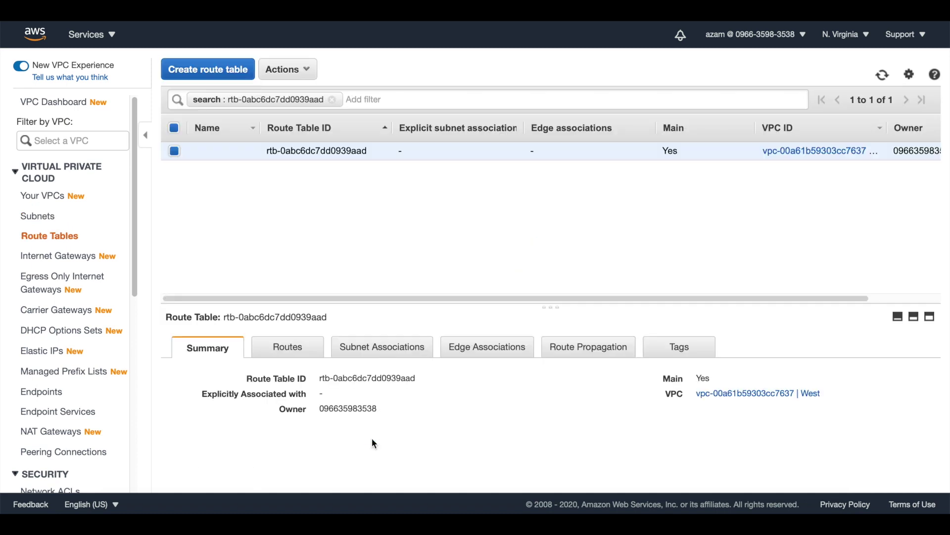
{"action": "left_click", "coordinate": [297, 349]}
{"action": "left_click", "coordinate": [240, 386]}
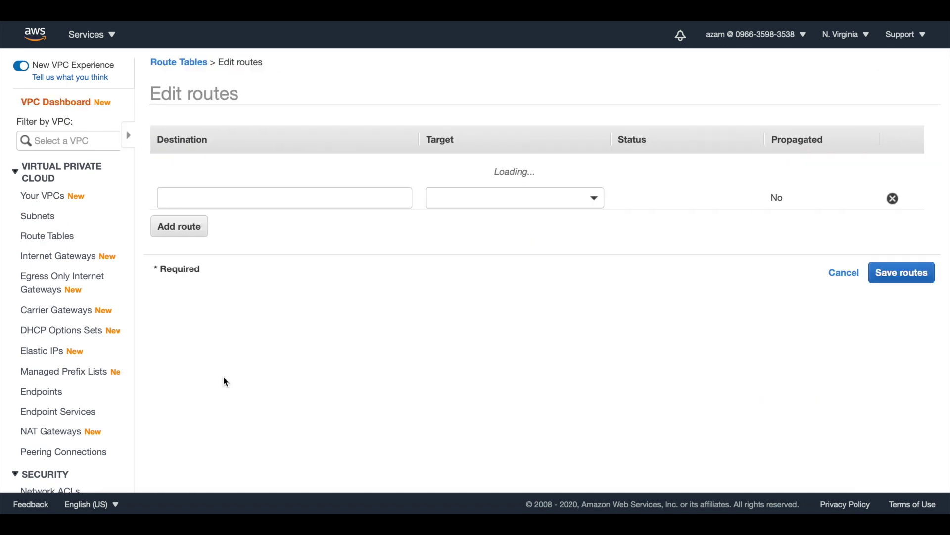
{"action": "left_click", "coordinate": [801, 190]}
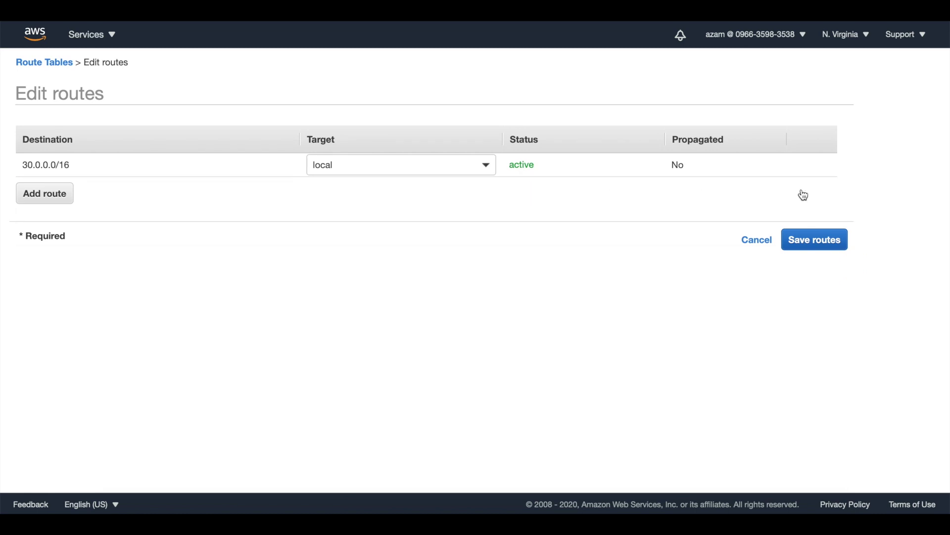
Step: Add a route for destination 10.0.0.0/16 targeting First_transitGateway to the West VPC's route table
{"action": "left_click", "coordinate": [62, 193]}
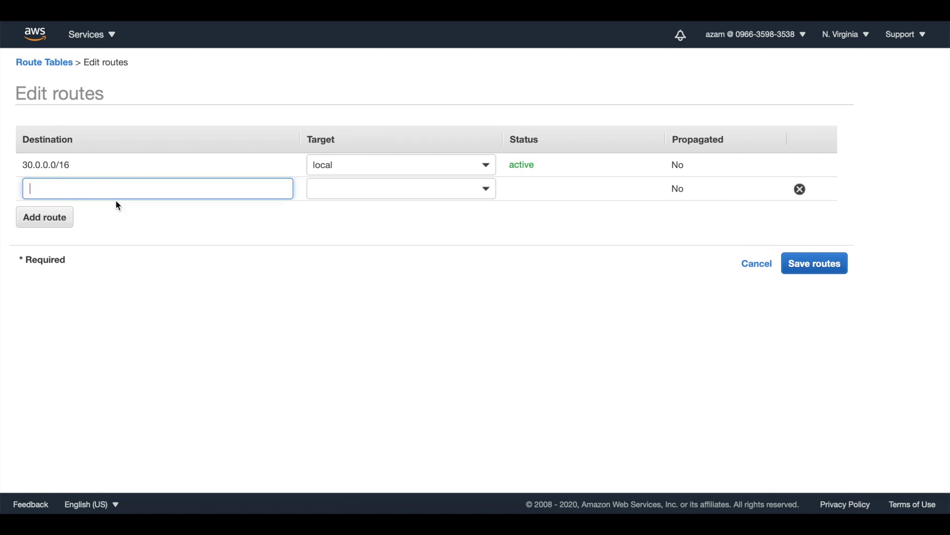
{"action": "type", "text": "10"}
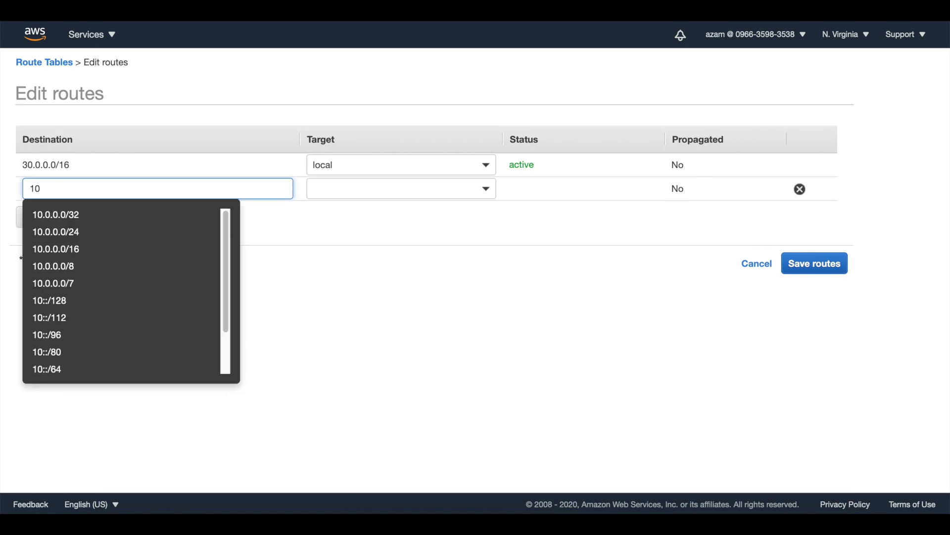
{"action": "left_click", "coordinate": [56, 249]}
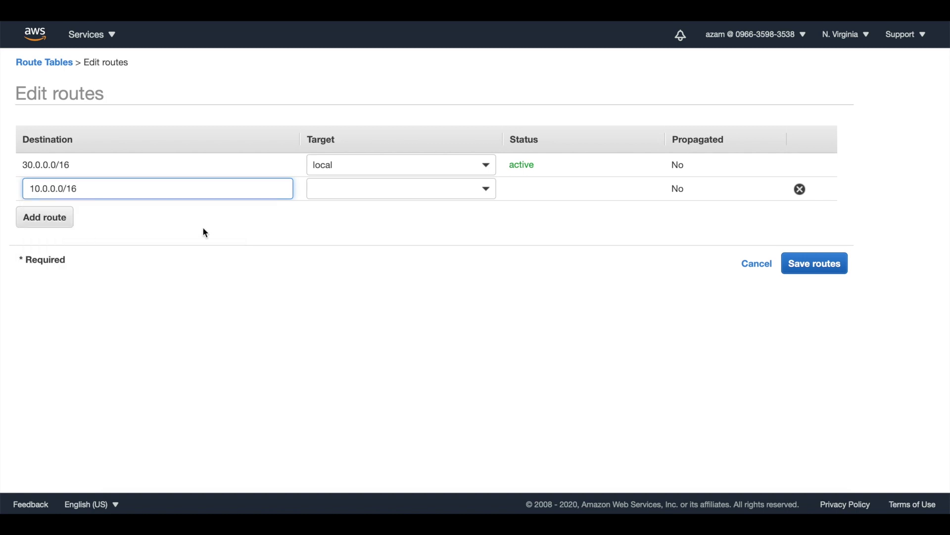
{"action": "left_click", "coordinate": [487, 191]}
{"action": "scroll", "coordinate": [494, 302], "scroll_direction": "down", "scroll_amount": 2}
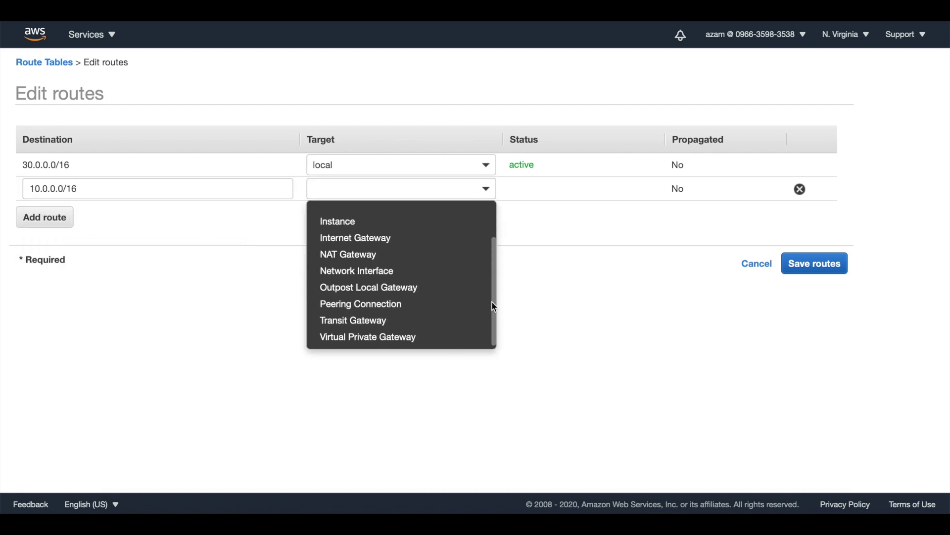
{"action": "left_click", "coordinate": [424, 322]}
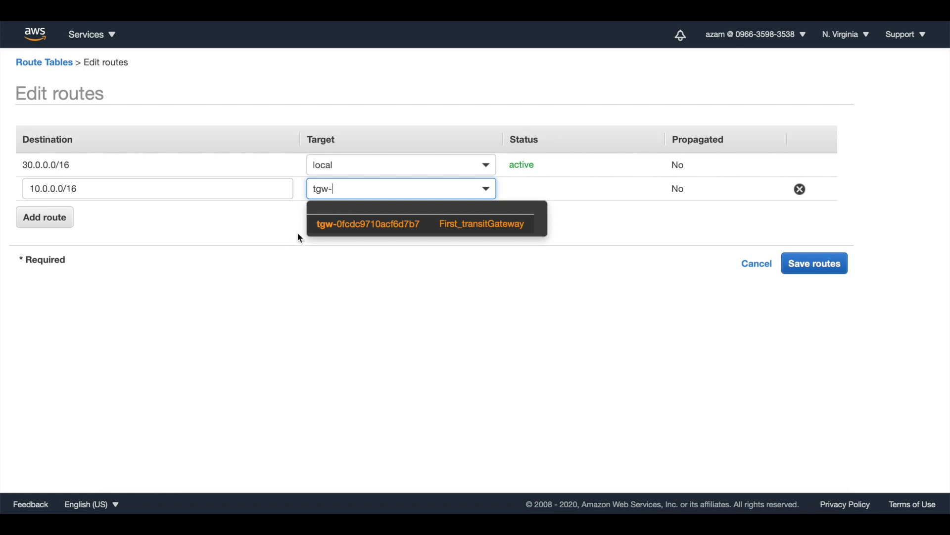
{"action": "left_click", "coordinate": [325, 226]}
Step: Add a route for destination 20.0.0.0/16 targeting First_transitGateway and save the West VPC's route table
{"action": "left_click", "coordinate": [46, 218]}
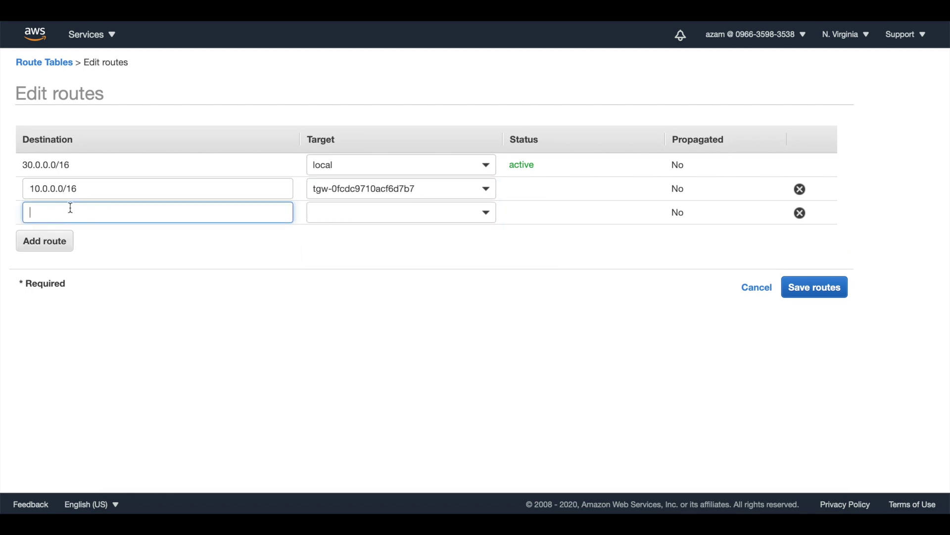
{"action": "type", "text": "20"}
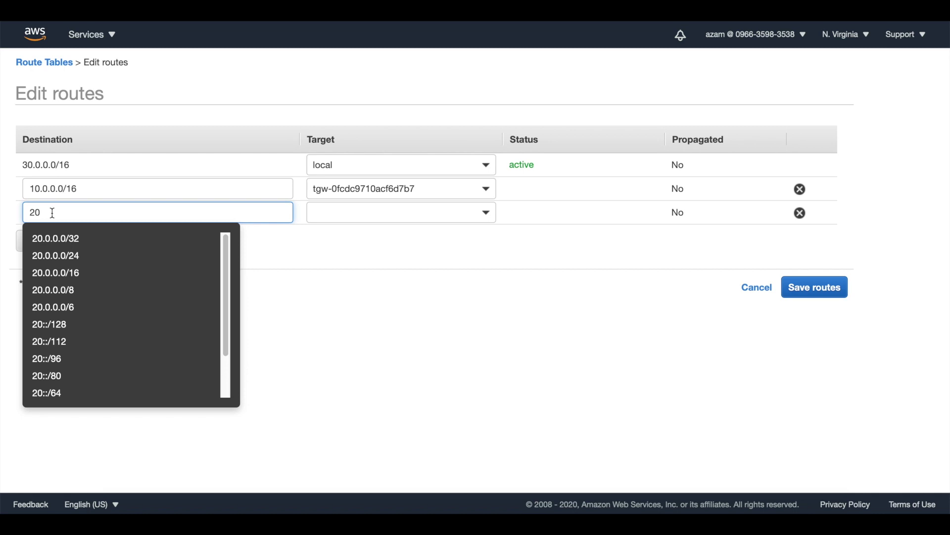
{"action": "left_click", "coordinate": [56, 274]}
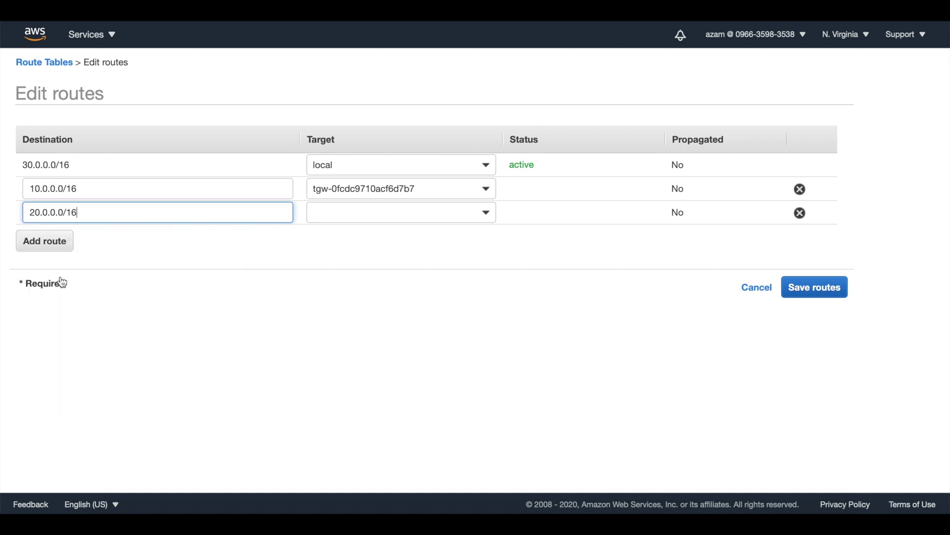
{"action": "left_click", "coordinate": [486, 215]}
{"action": "scroll", "coordinate": [436, 329], "scroll_direction": "down", "scroll_amount": 2}
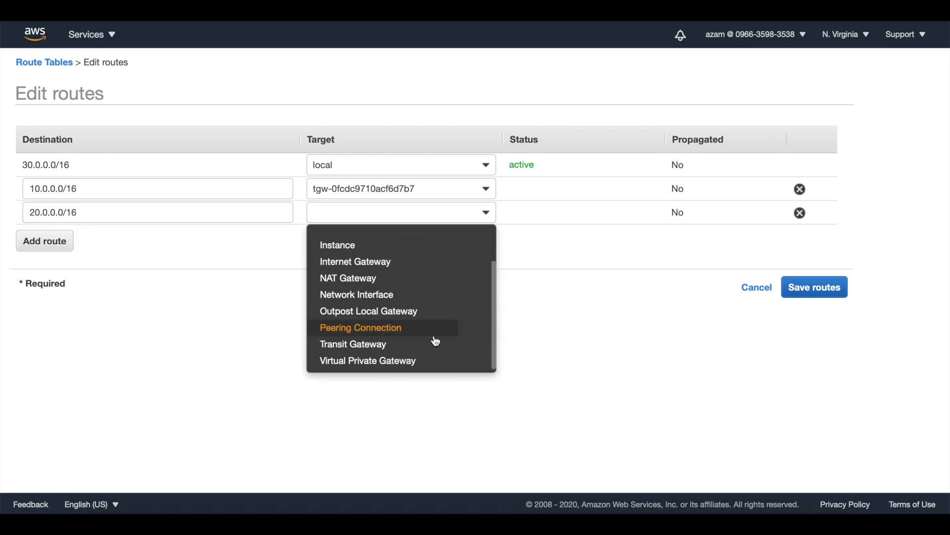
{"action": "left_click", "coordinate": [423, 345]}
{"action": "left_click", "coordinate": [455, 254]}
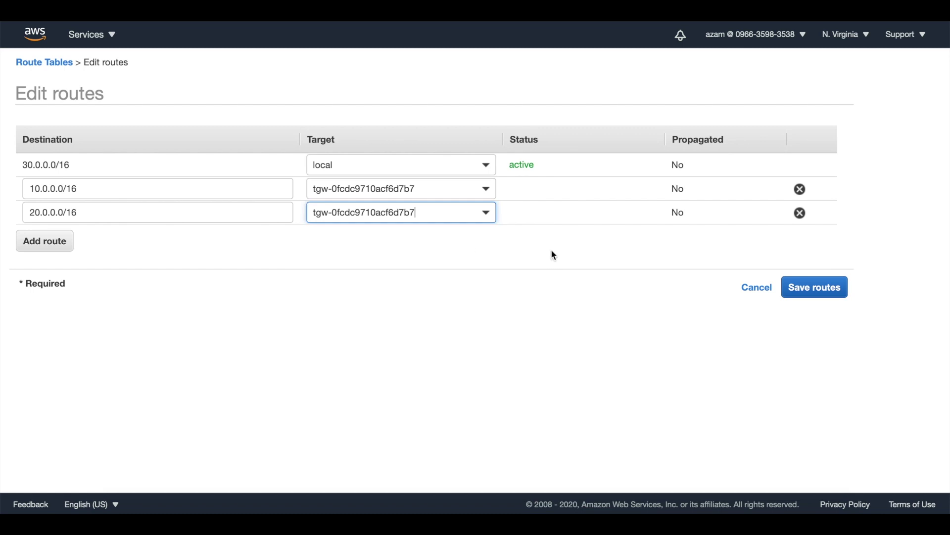
{"action": "left_click", "coordinate": [822, 286]}
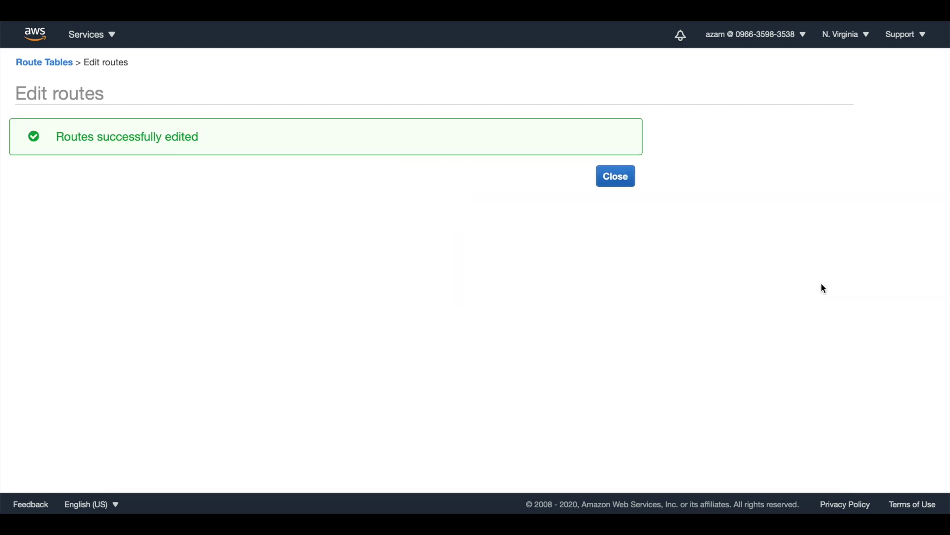
{"action": "left_click", "coordinate": [617, 177]}
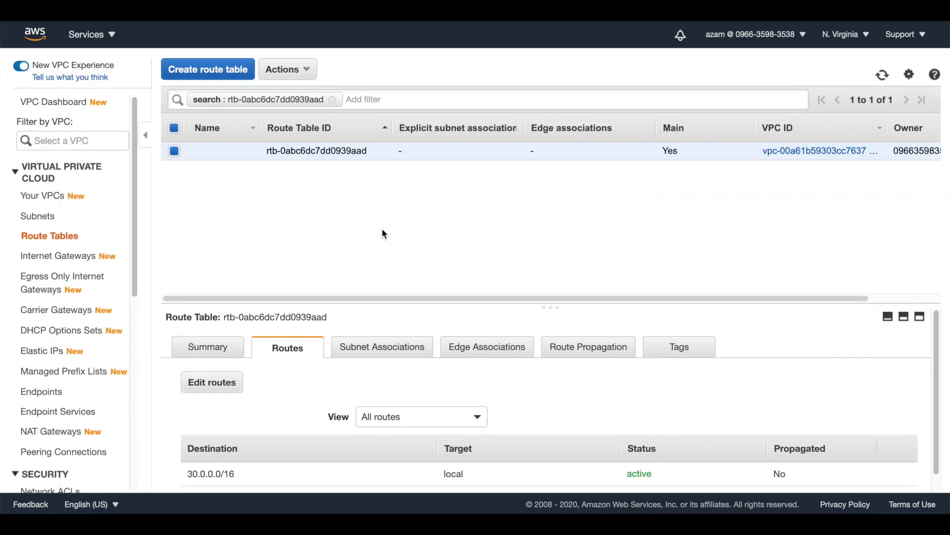
{"action": "mouse_move", "coordinate": [118, 15]}
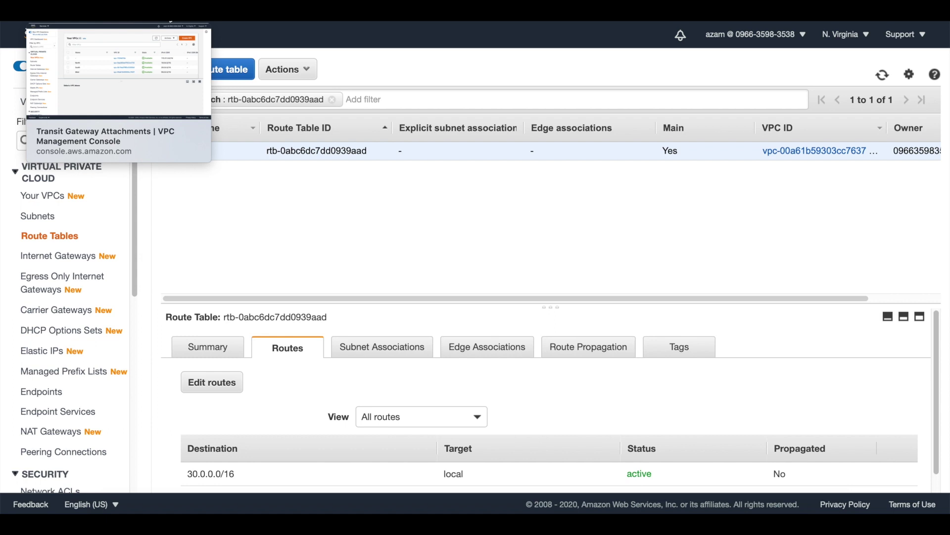
{"action": "left_click", "coordinate": [119, 15]}
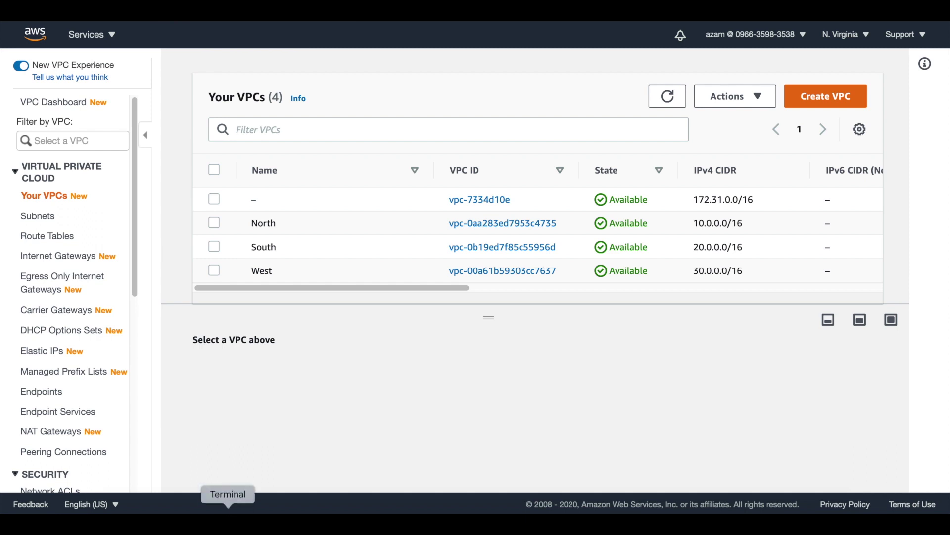
{"action": "left_click", "coordinate": [228, 510]}
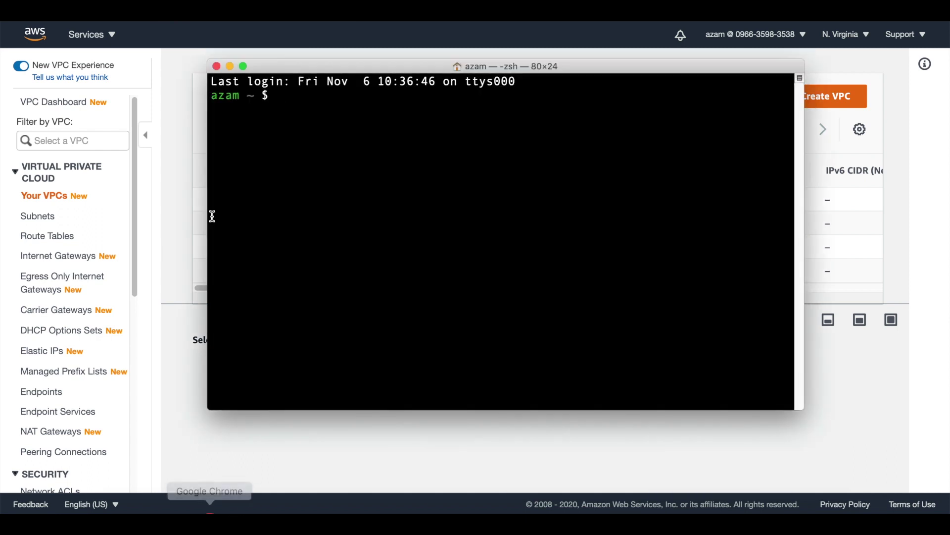
{"action": "left_click", "coordinate": [227, 66]}
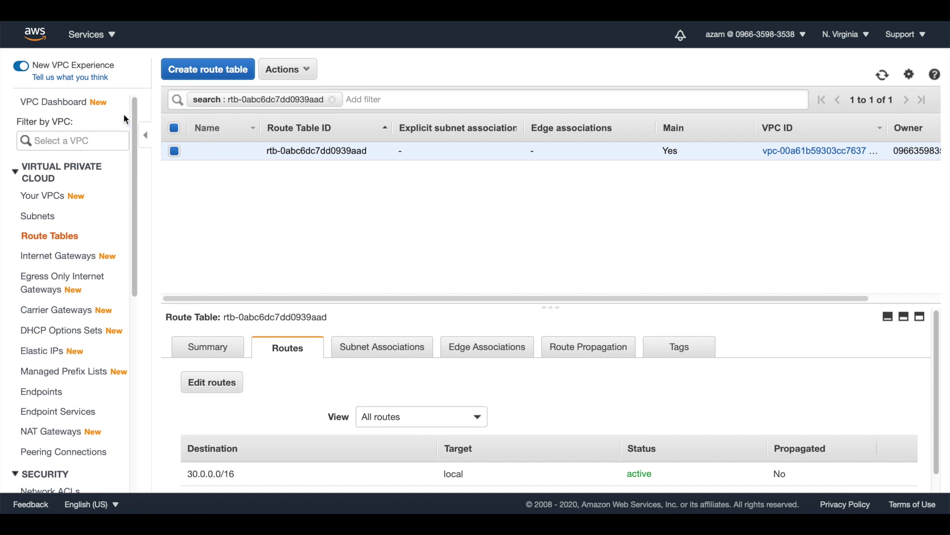
{"action": "key", "text": "super+n"}
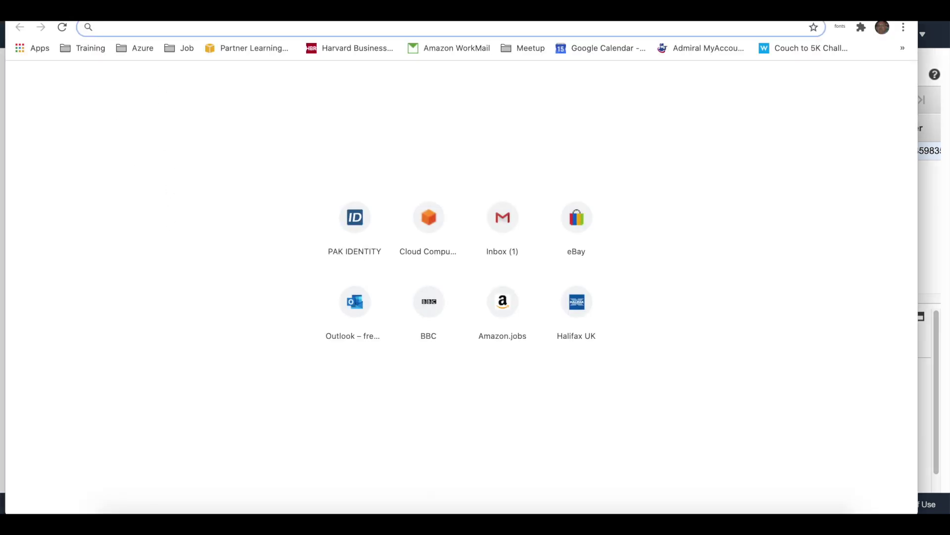
{"action": "key", "text": "super+w"}
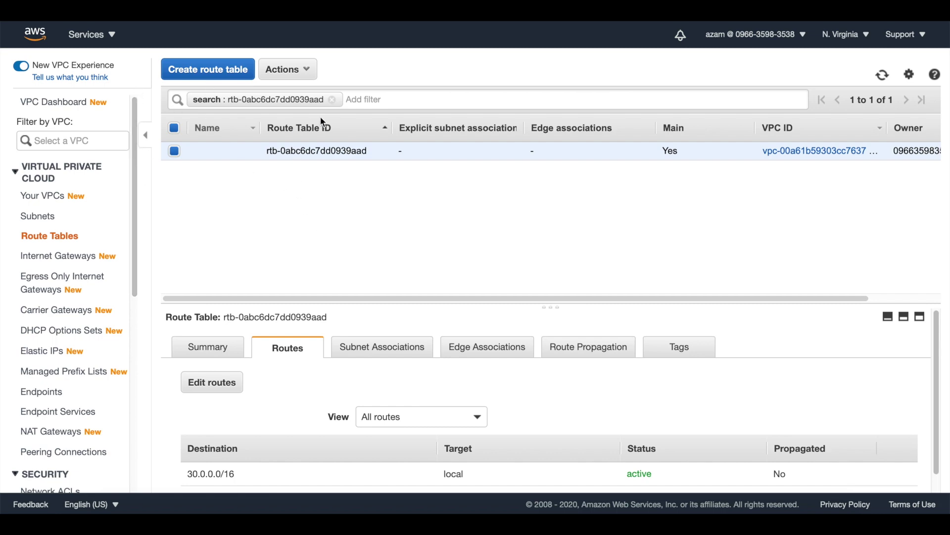
Step: Go back to the EC2 service and list the running instances
{"action": "left_click", "coordinate": [112, 35]}
{"action": "left_click", "coordinate": [80, 129]}
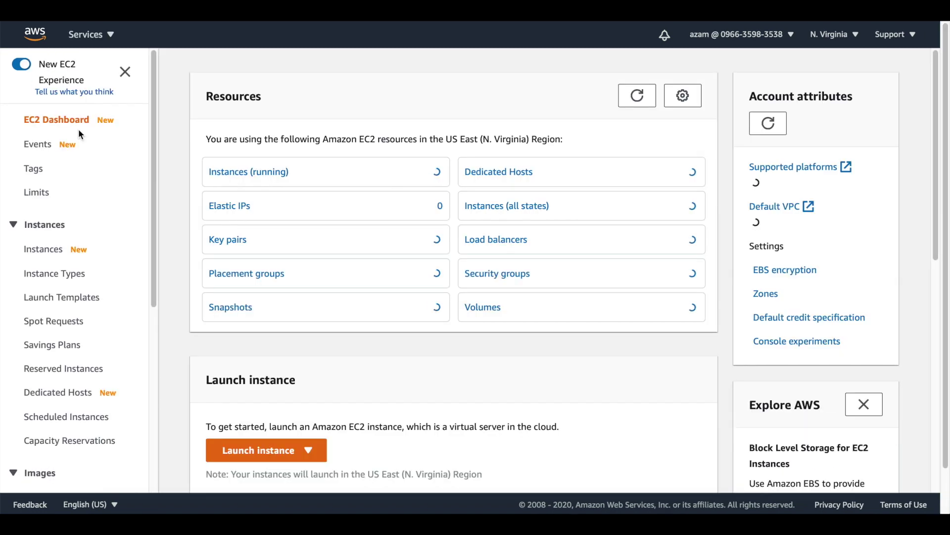
{"action": "left_click", "coordinate": [248, 170]}
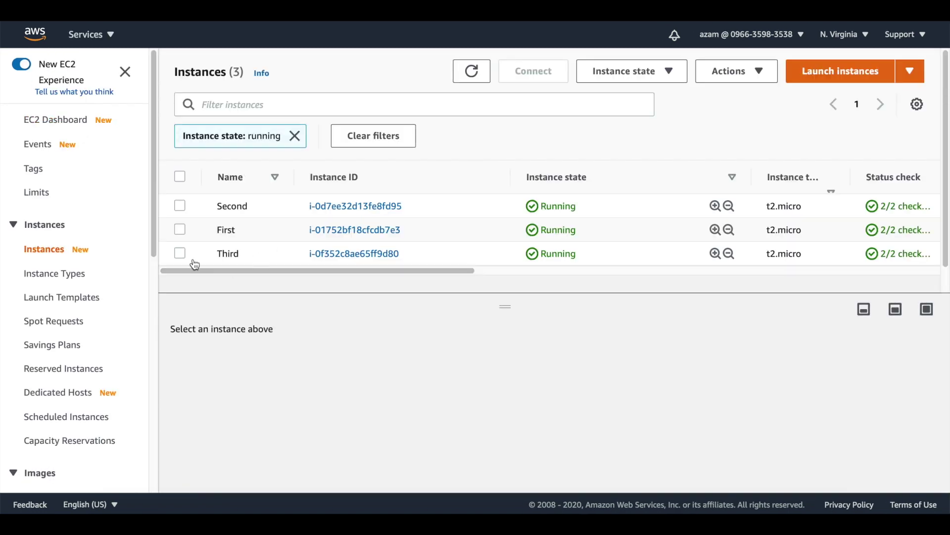
Step: Open the connection instructions for the First instance and copy its example SSH command
{"action": "left_click", "coordinate": [180, 230]}
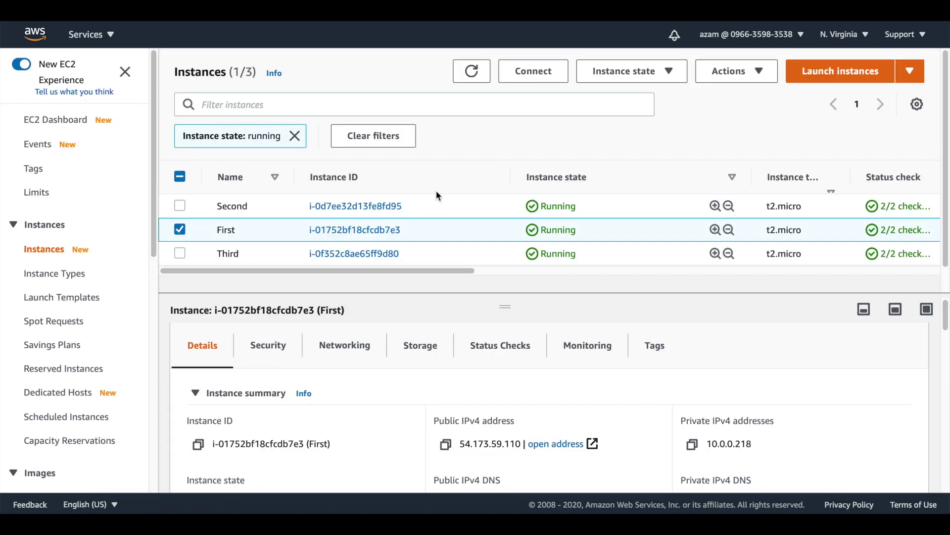
{"action": "left_click", "coordinate": [552, 76]}
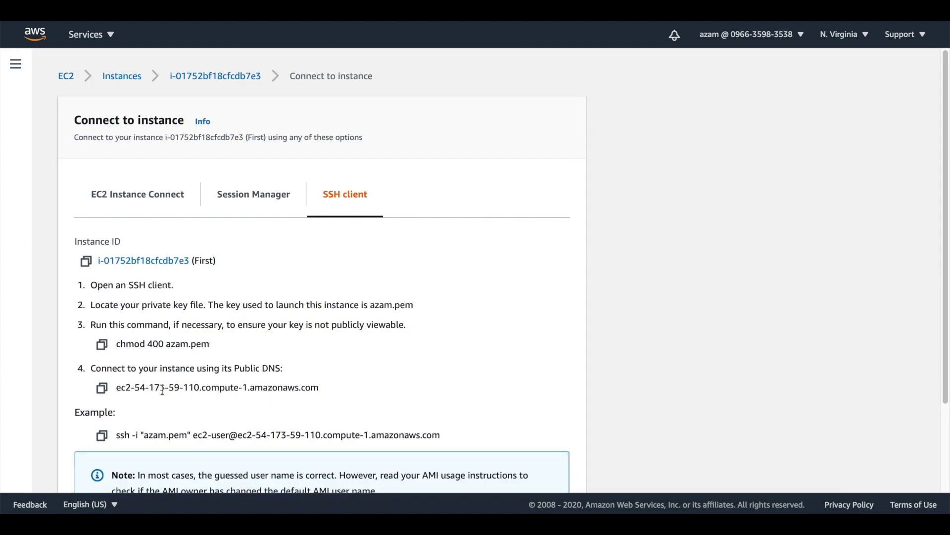
{"action": "scroll", "coordinate": [230, 363], "scroll_direction": "down", "scroll_amount": 2}
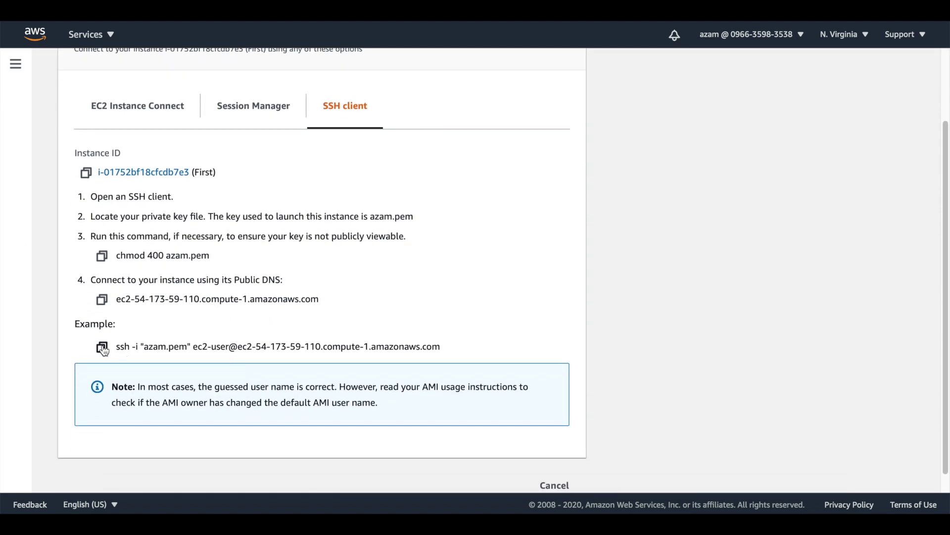
{"action": "left_click", "coordinate": [102, 348]}
Step: Switch to Terminal, change to the desktop folder and set the .pem key file's permissions with chmod 400
{"action": "left_click", "coordinate": [230, 517]}
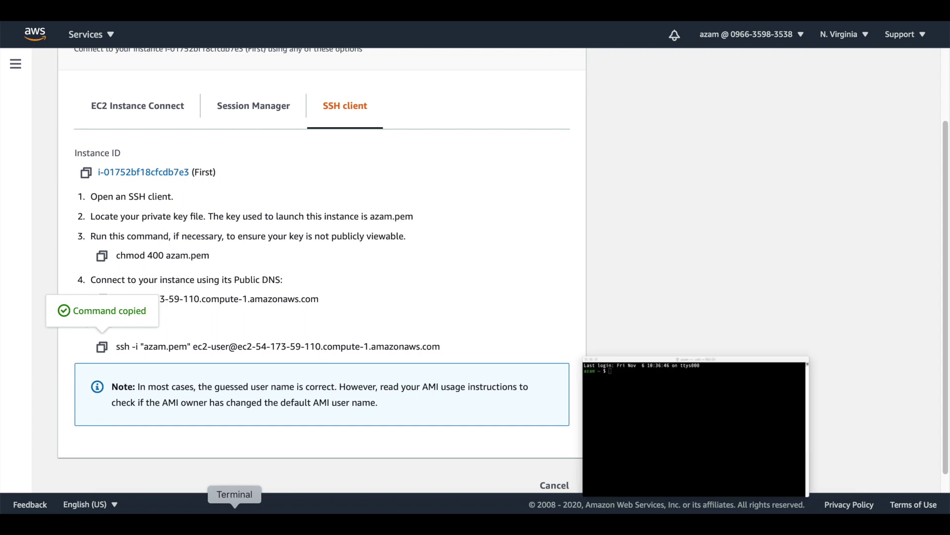
{"action": "type", "text": "cd deskto"}
{"action": "key", "text": "BackSpace"}
{"action": "key", "text": "BackSpace"}
{"action": "key", "text": "BackSpace"}
{"action": "key", "text": "BackSpace"}
{"action": "key", "text": "BackSpace"}
{"action": "key", "text": "BackSpace"}
{"action": "type", "text": "desktop"}
{"action": "key", "text": "Return"}
{"action": "type", "text": "chmod 400"}
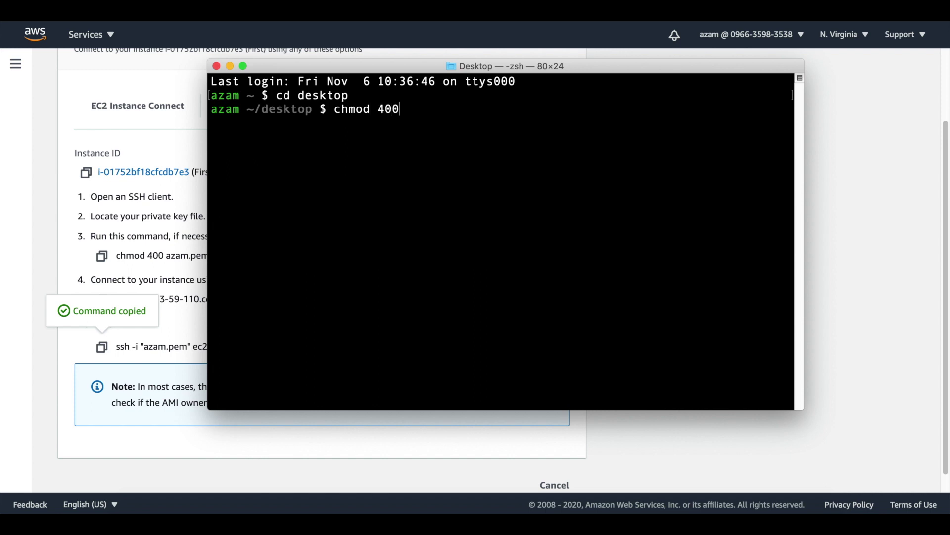
{"action": "type", "text": " azam.pem"}
{"action": "key", "text": "Return"}
Step: Connect to the First instance with the copied SSH command, accept its host key with yes, and clear the screen
{"action": "key", "text": "super+v"}
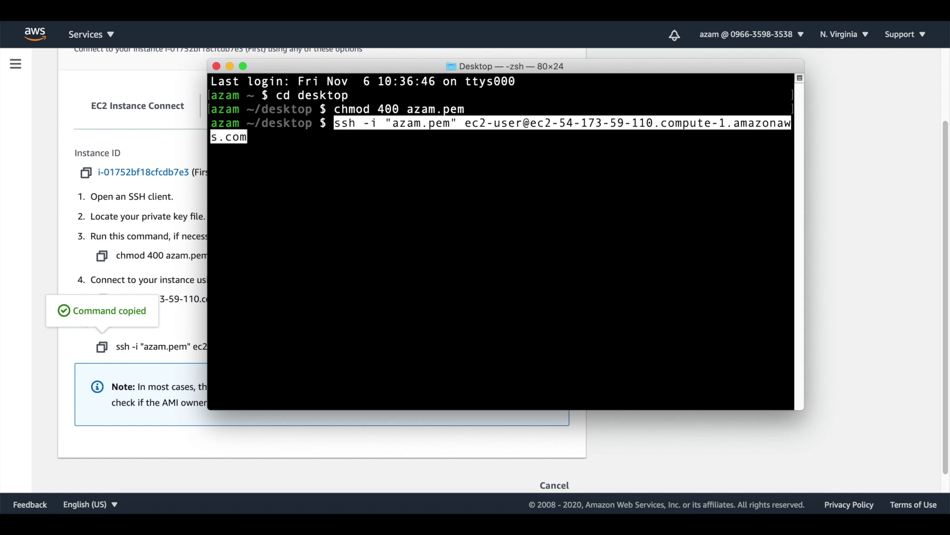
{"action": "key", "text": "Return"}
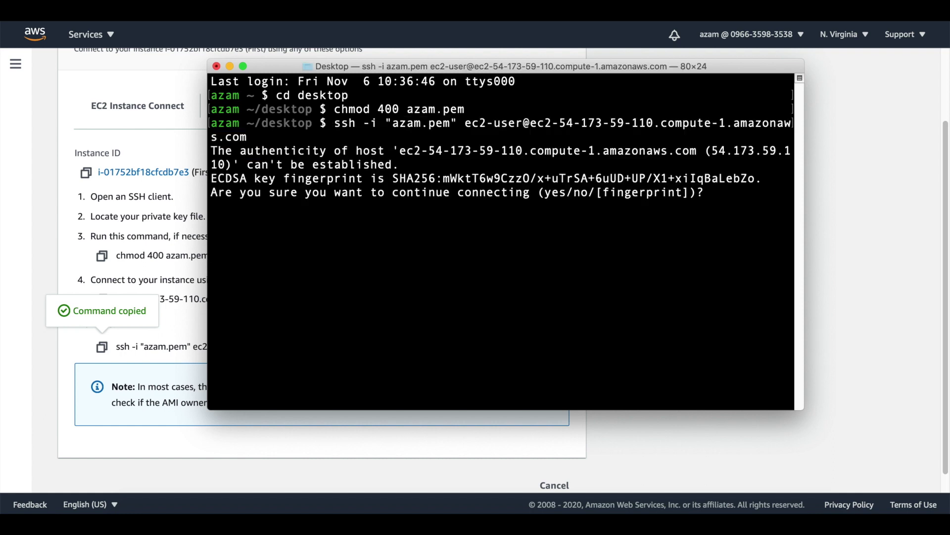
{"action": "type", "text": "yes"}
{"action": "key", "text": "Return"}
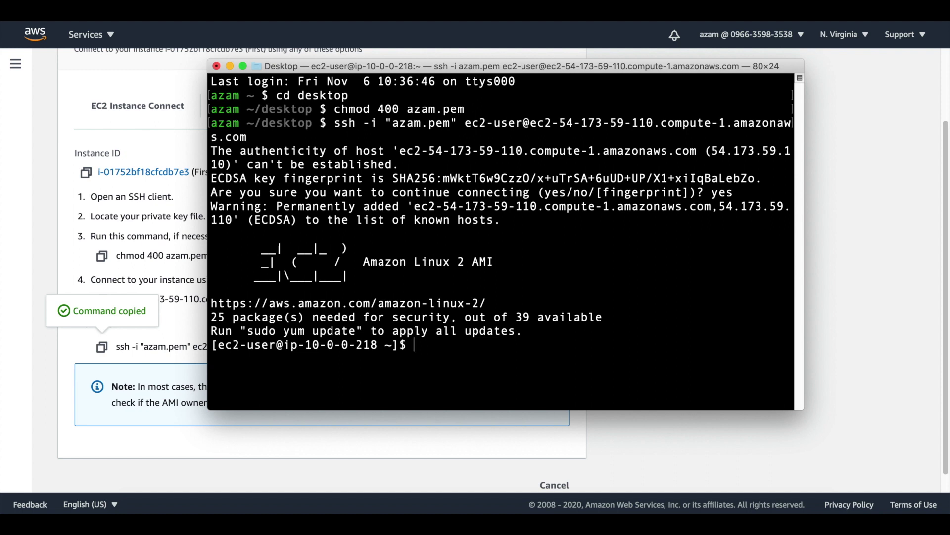
{"action": "type", "text": "clear"}
{"action": "key", "text": "Return"}
Step: Minimize Terminal, return to the instances list and copy the Second instance's private IPv4 address
{"action": "left_click", "coordinate": [230, 66]}
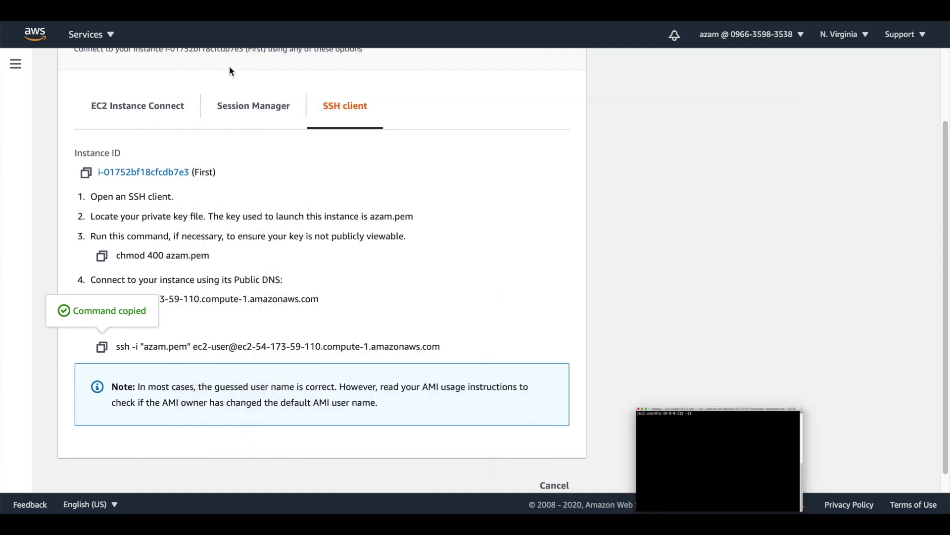
{"action": "scroll", "coordinate": [346, 141], "scroll_direction": "up", "scroll_amount": 4}
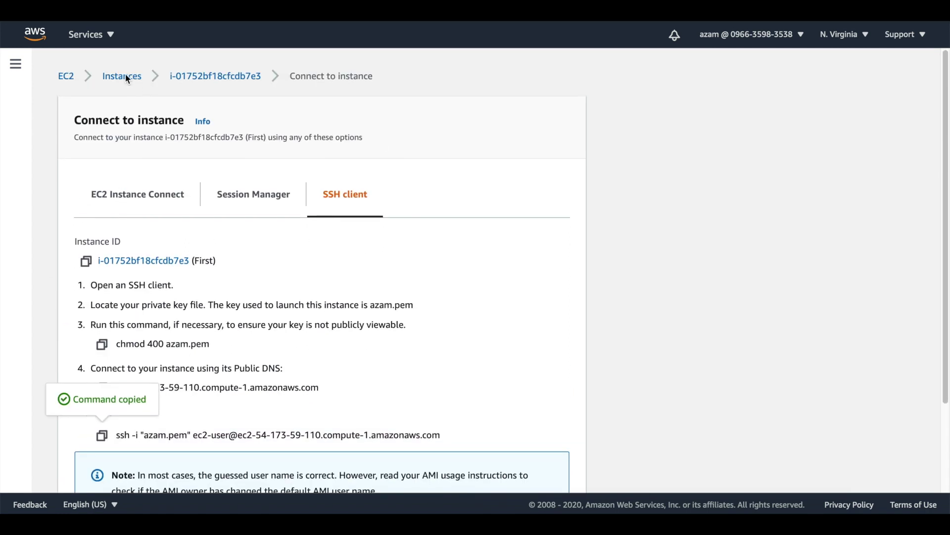
{"action": "left_click", "coordinate": [125, 78]}
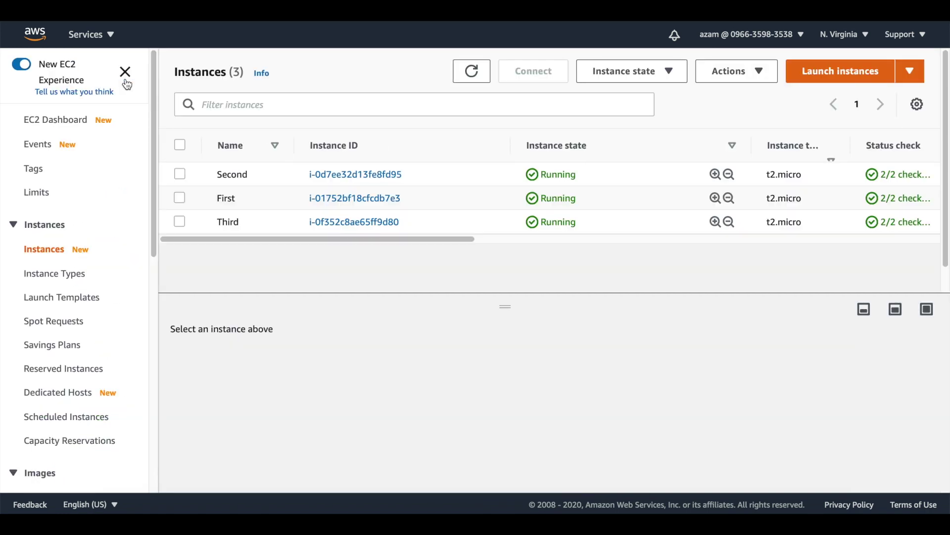
{"action": "left_click", "coordinate": [180, 174]}
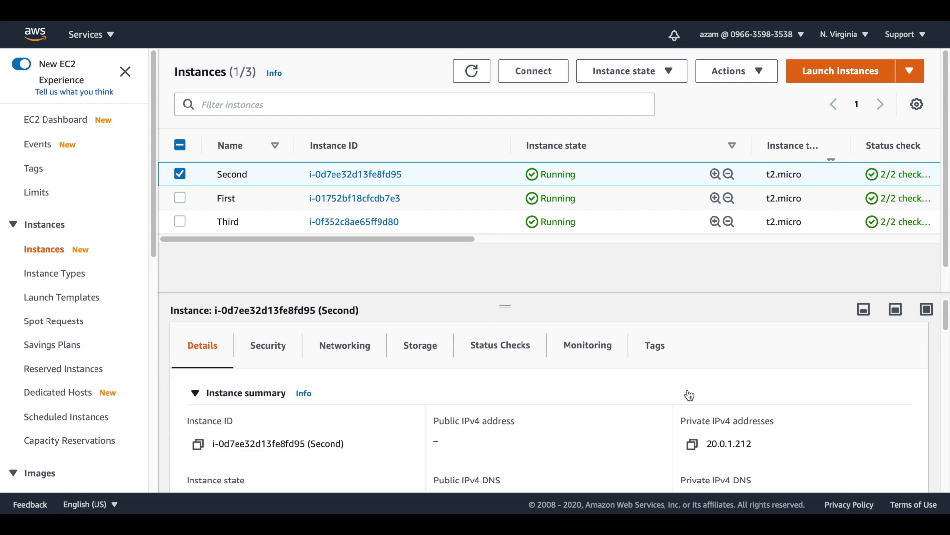
{"action": "scroll", "coordinate": [690, 395], "scroll_direction": "down", "scroll_amount": 1}
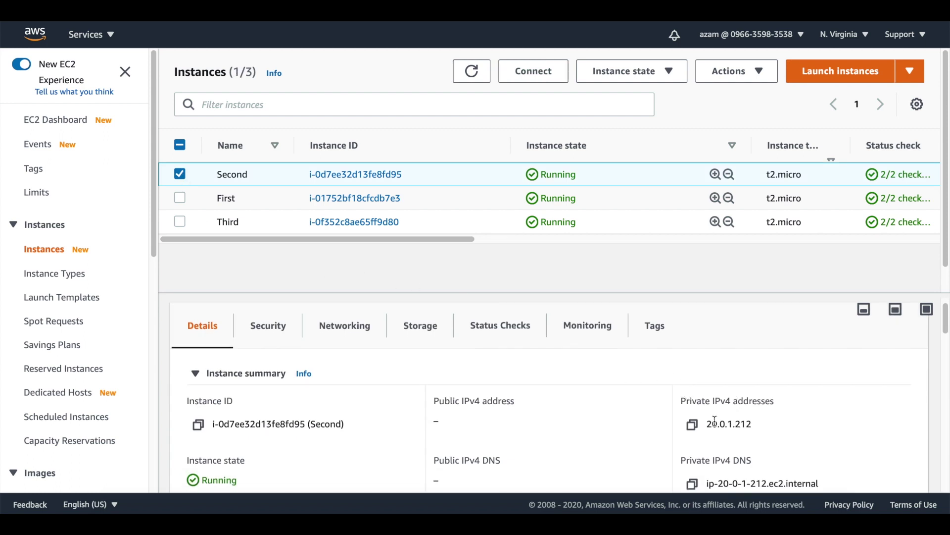
{"action": "left_click", "coordinate": [694, 426]}
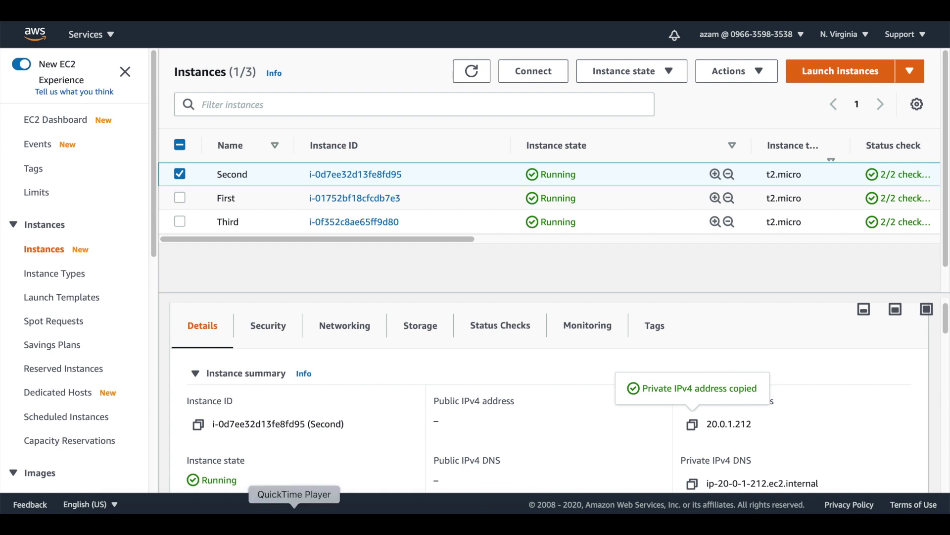
Step: In Terminal, ping the Second instance at 20.0.1.212 from the First instance and stop after several replies
{"action": "left_click", "coordinate": [230, 524]}
{"action": "type", "text": "ping"}
{"action": "key", "text": "super+v"}
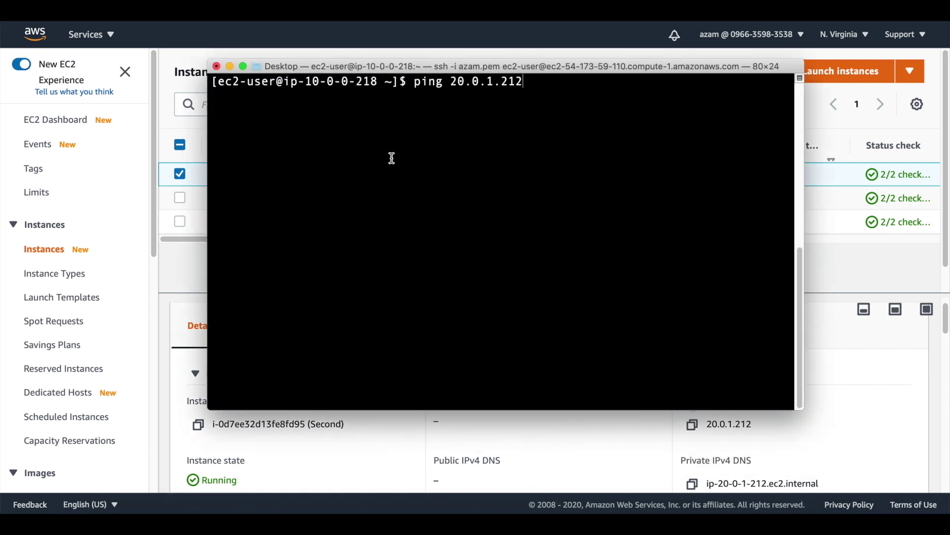
{"action": "key", "text": "Return"}
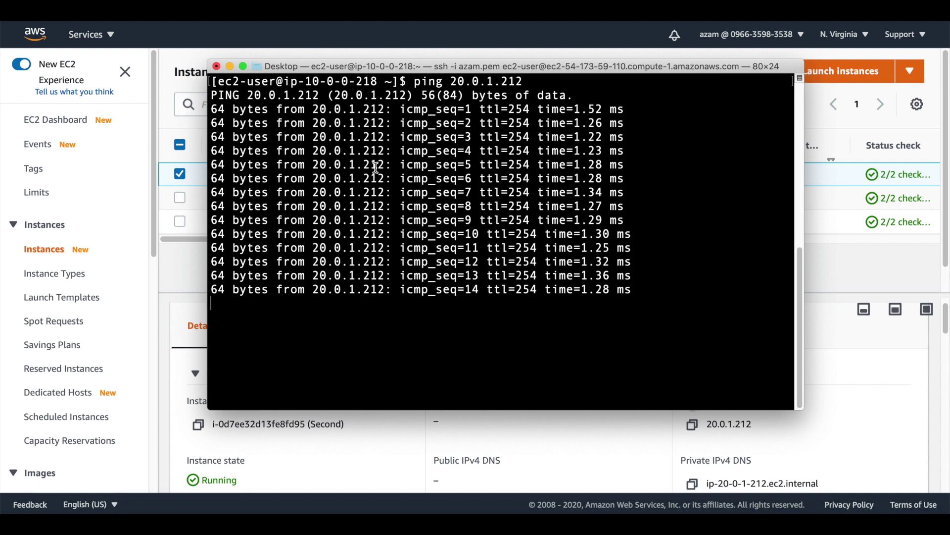
{"action": "key", "text": "ctrl+c"}
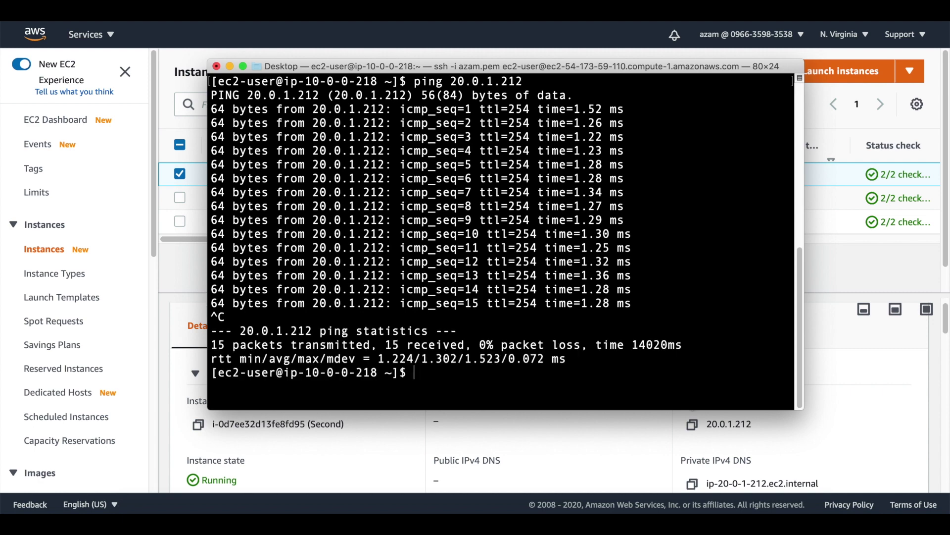
Step: Return to the instances list, select only the Third instance and copy its private IPv4 address
{"action": "left_click", "coordinate": [230, 66]}
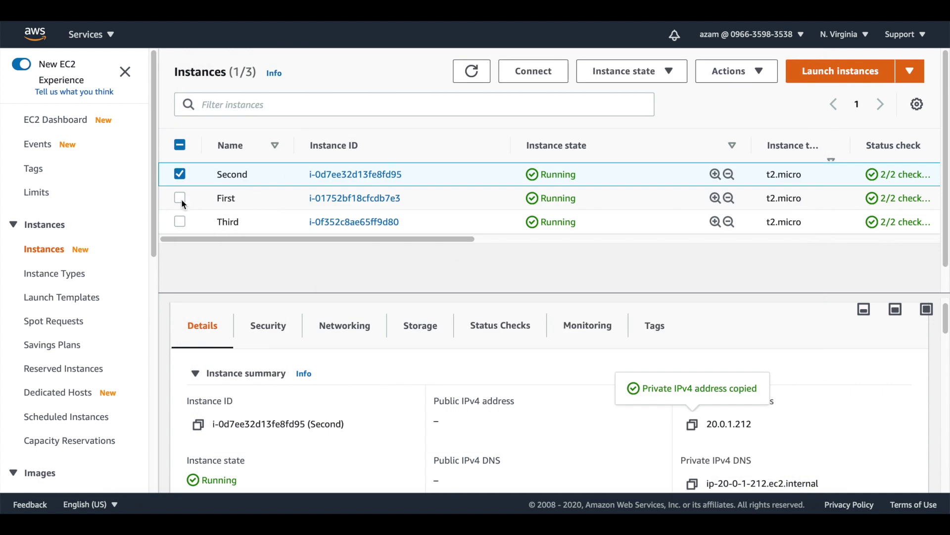
{"action": "left_click", "coordinate": [180, 174]}
{"action": "left_click", "coordinate": [180, 221]}
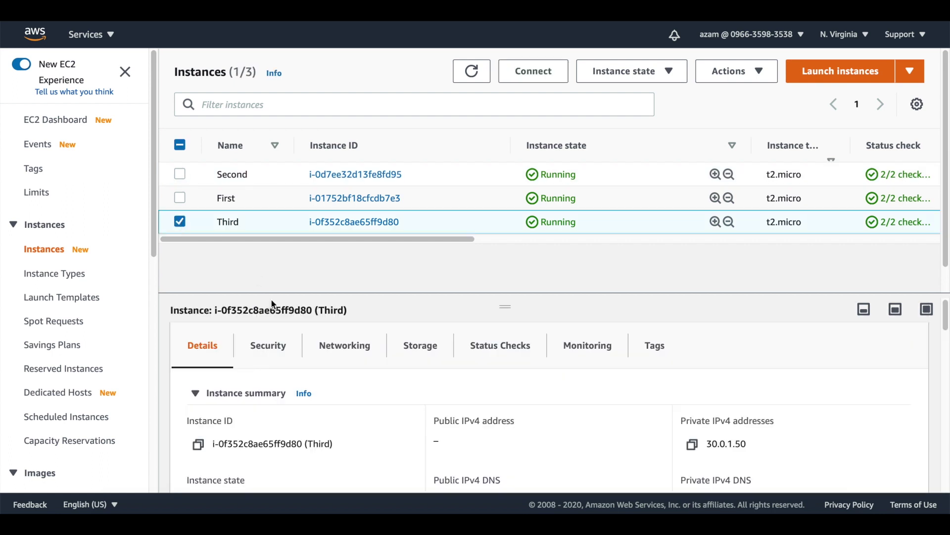
{"action": "scroll", "coordinate": [527, 318], "scroll_direction": "down", "scroll_amount": 1}
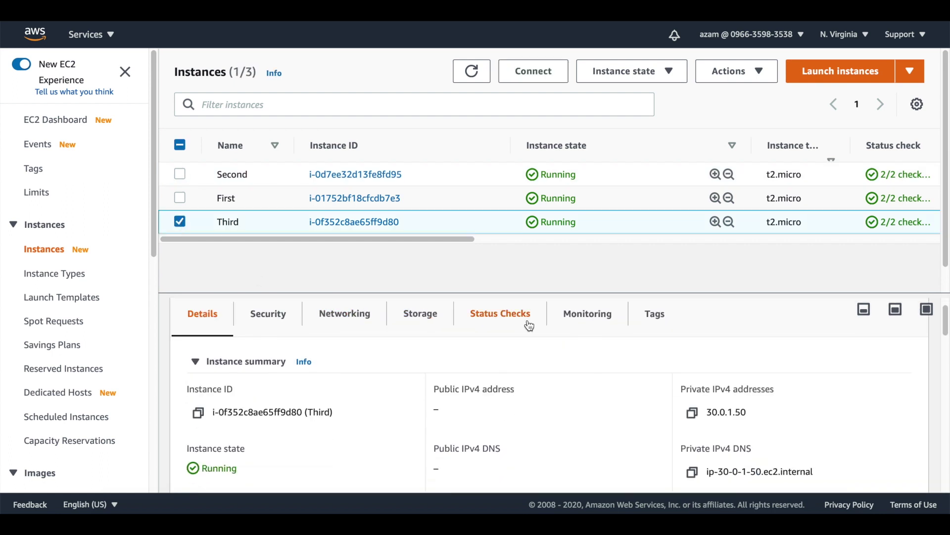
{"action": "left_click", "coordinate": [697, 418]}
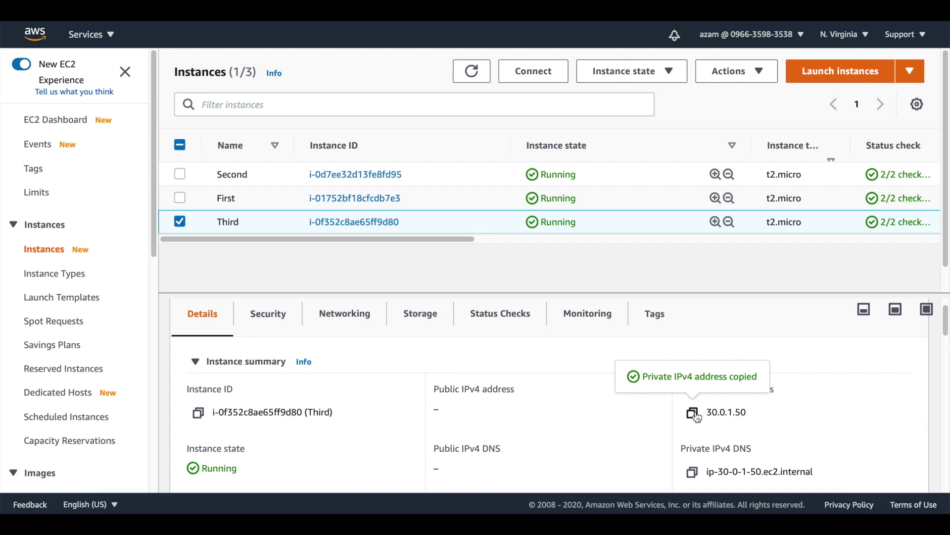
Step: Clear the Terminal session, ping the Third instance at 30.0.1.50 and stop after several replies
{"action": "left_click", "coordinate": [247, 518]}
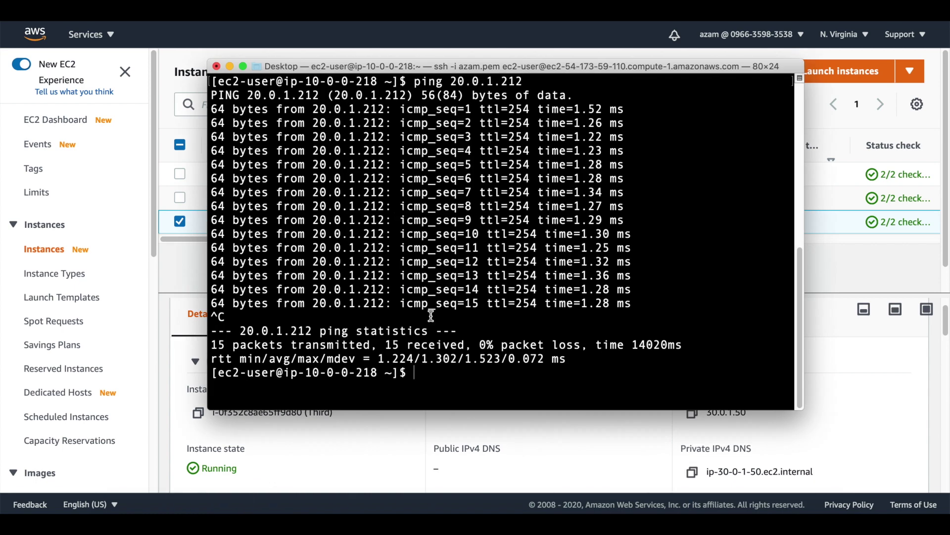
{"action": "type", "text": "clea"}
{"action": "type", "text": "r"}
{"action": "key", "text": "Return"}
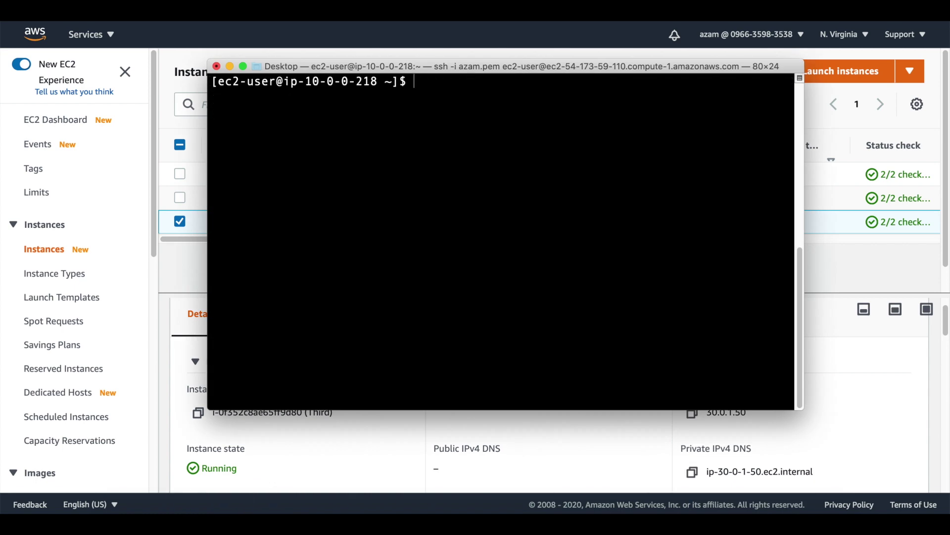
{"action": "type", "text": "ping"}
{"action": "key", "text": "super+v"}
{"action": "key", "text": "Return"}
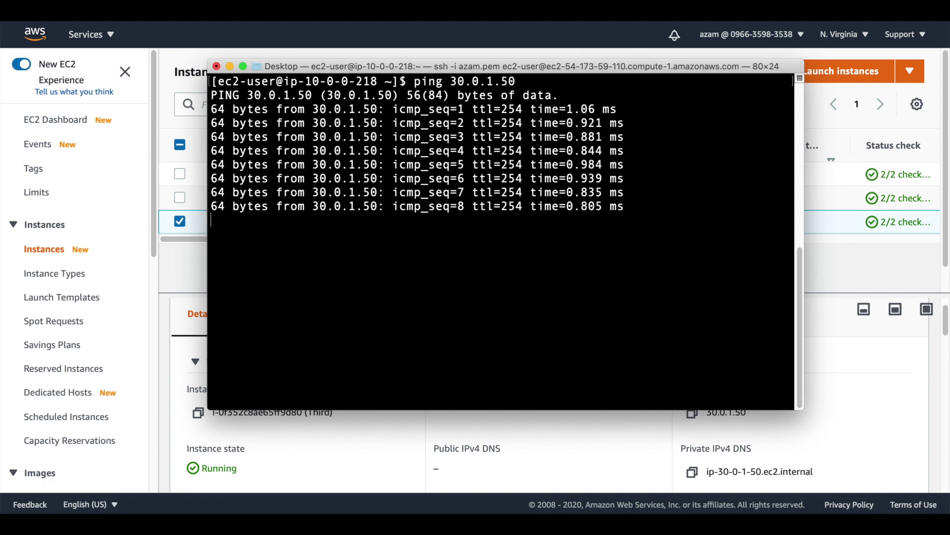
{"action": "key", "text": "ctrl+c"}
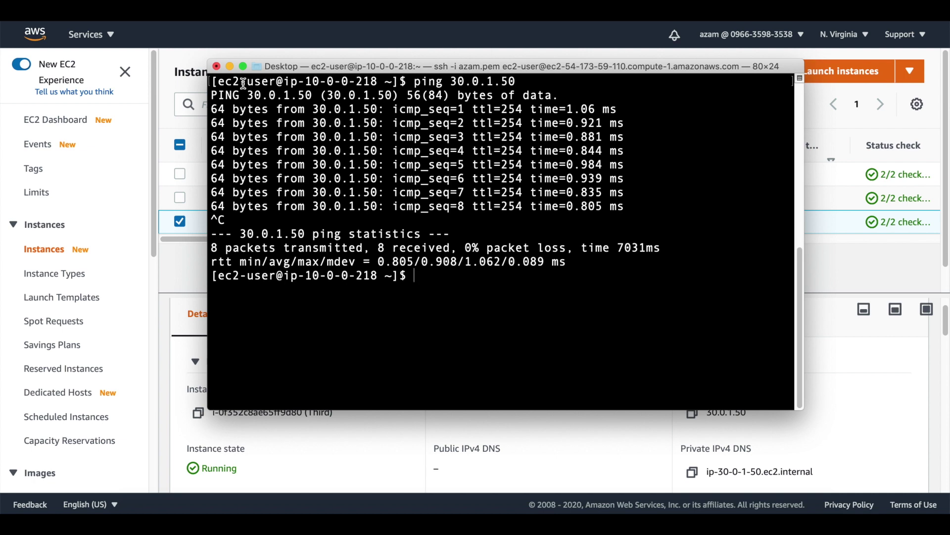
Step: Open the route table of the Third instance's private subnet for editing its routes
{"action": "left_click", "coordinate": [230, 66]}
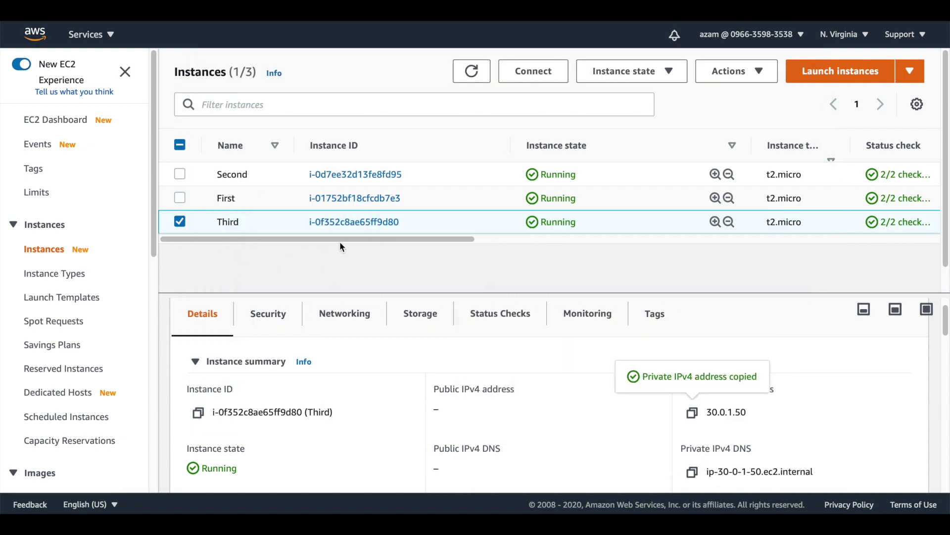
{"action": "scroll", "coordinate": [599, 377], "scroll_direction": "down", "scroll_amount": 1}
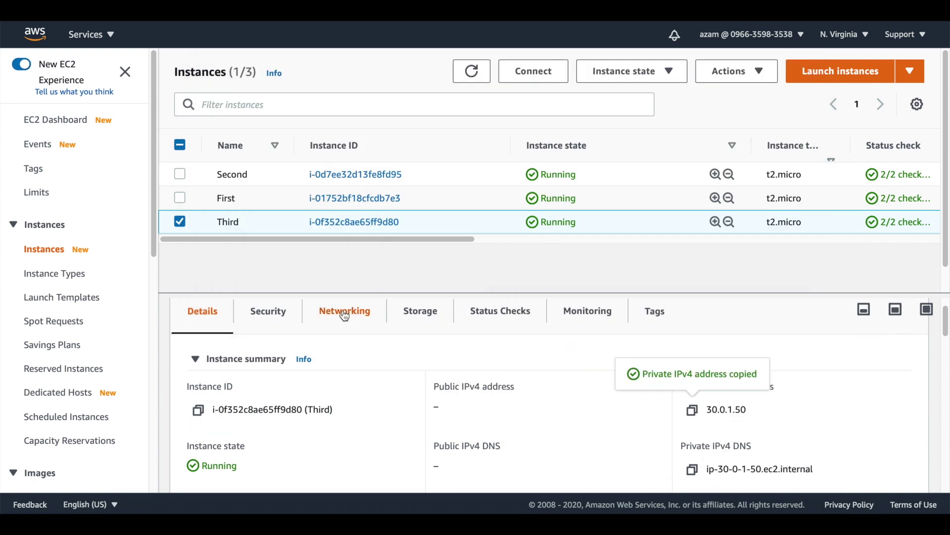
{"action": "left_click", "coordinate": [359, 315]}
{"action": "scroll", "coordinate": [456, 362], "scroll_direction": "down", "scroll_amount": 2}
{"action": "scroll", "coordinate": [456, 363], "scroll_direction": "down", "scroll_amount": 3}
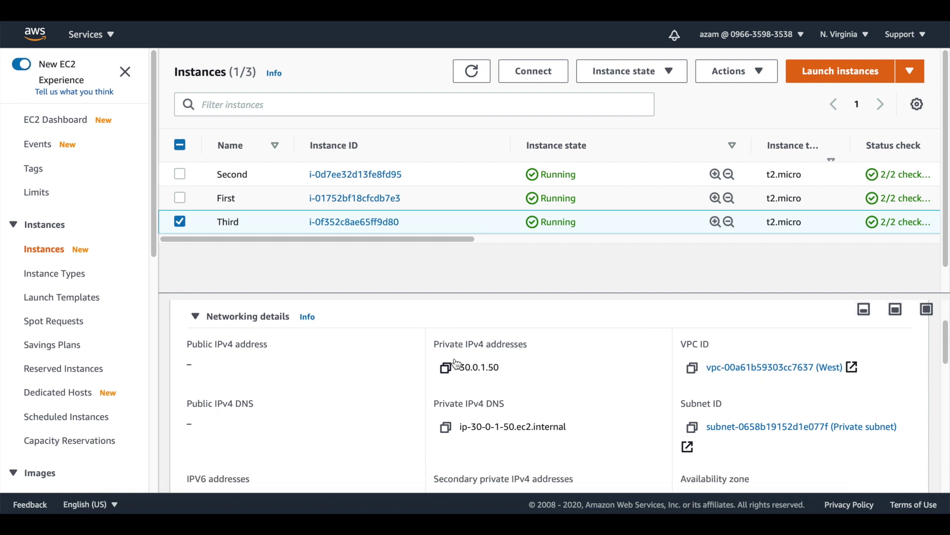
{"action": "left_click", "coordinate": [786, 416]}
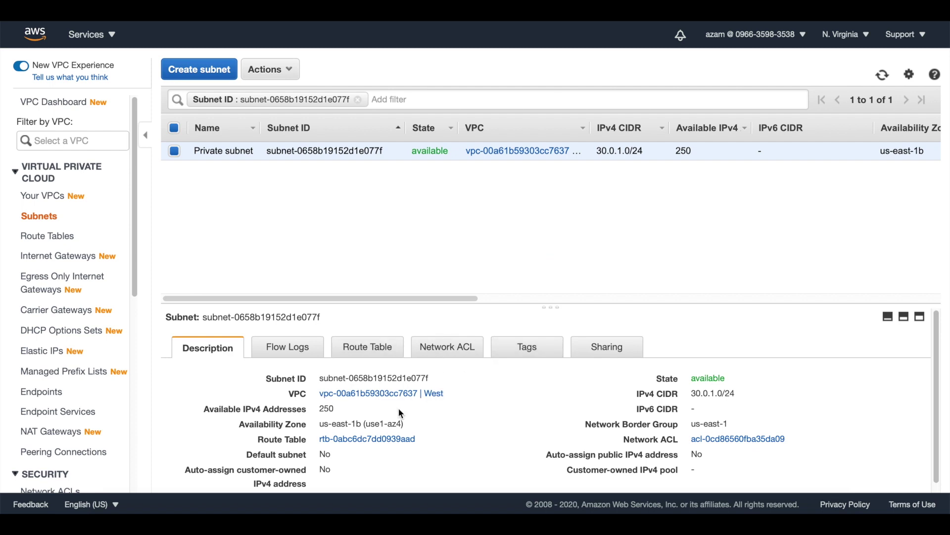
{"action": "left_click", "coordinate": [393, 440]}
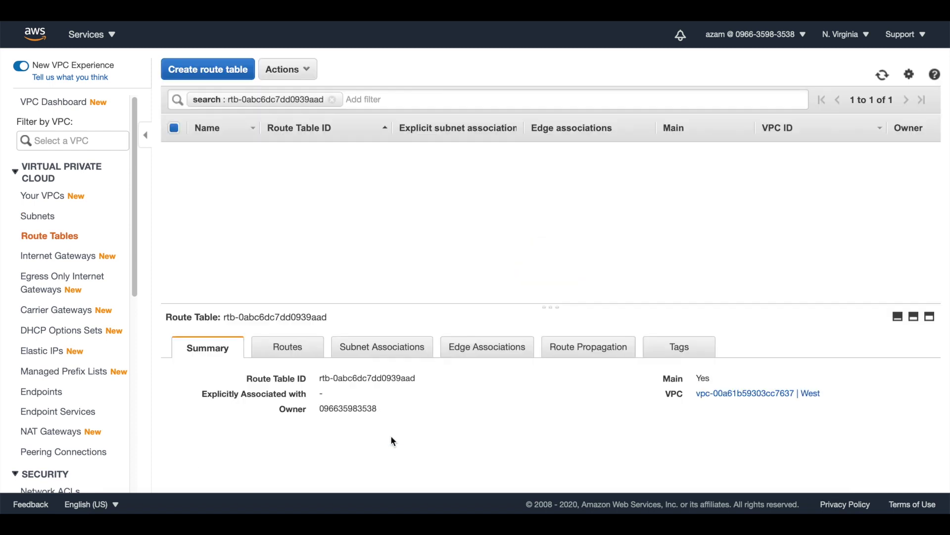
{"action": "left_click", "coordinate": [286, 353]}
{"action": "left_click", "coordinate": [219, 384]}
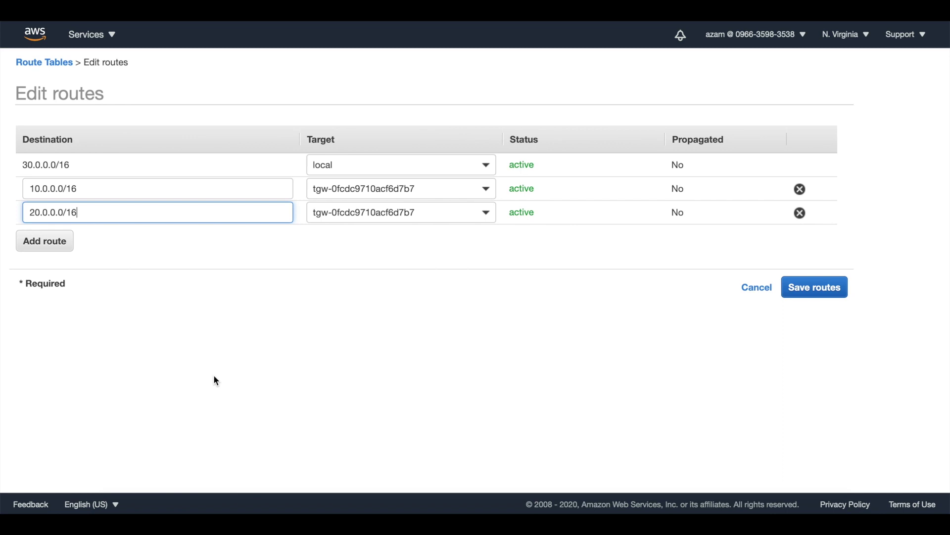
Step: Remove the 20.0.0.0/16 and 10.0.0.0/16 transit gateway routes from the West VPC's route table and save
{"action": "left_click", "coordinate": [800, 213]}
{"action": "left_click", "coordinate": [800, 190]}
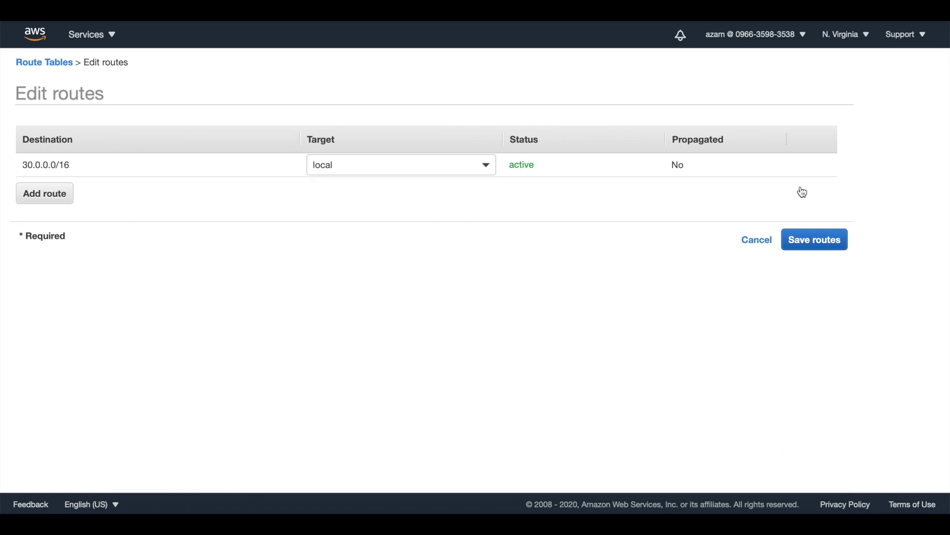
{"action": "left_click", "coordinate": [825, 241]}
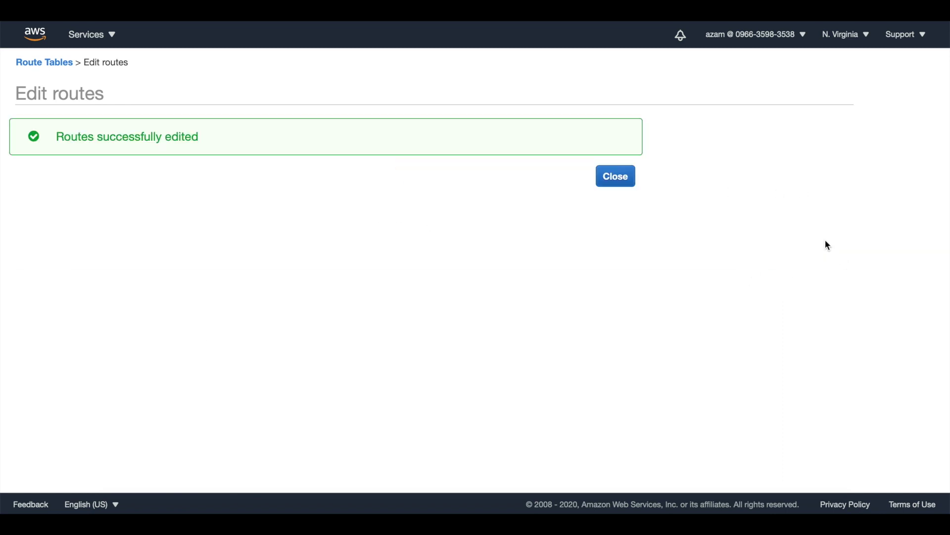
Step: Switch to Terminal, start another ping to the Third instance at 30.0.1.50 and leave it running with the window minimized
{"action": "left_click", "coordinate": [225, 518]}
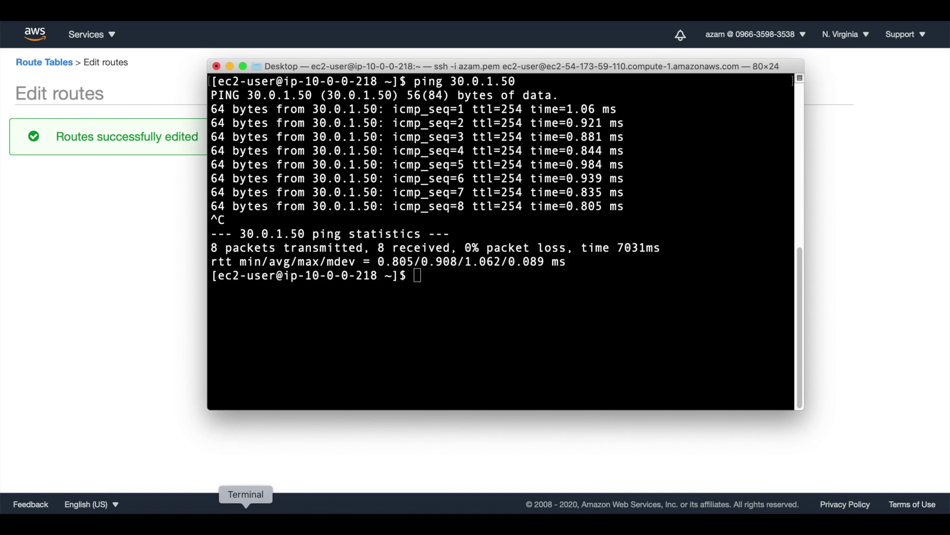
{"action": "key", "text": "Up"}
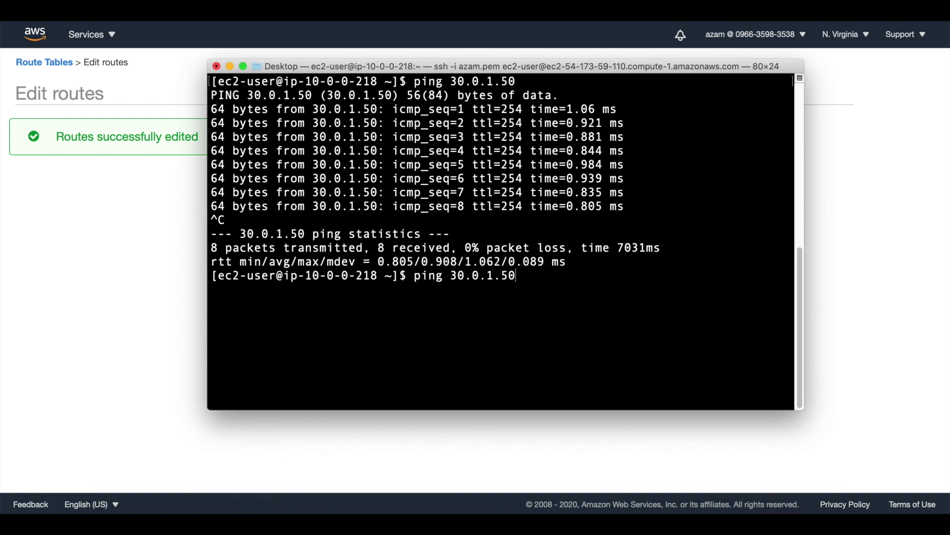
{"action": "key", "text": "Return"}
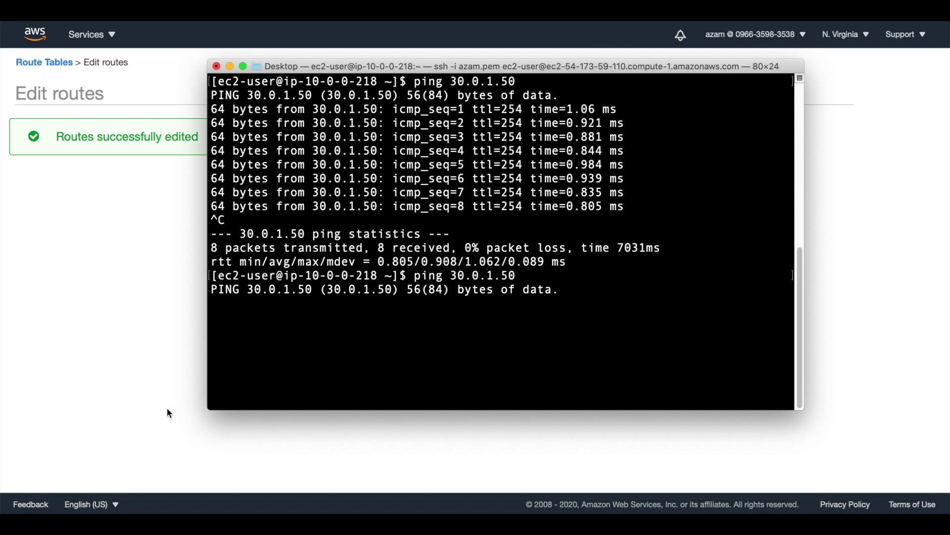
{"action": "left_click", "coordinate": [230, 66]}
Step: Add routes for 10.0.0.0/16 and 20.0.0.0/16 targeting First_transitGateway to the West VPC's route table and save them
{"action": "left_click", "coordinate": [611, 180]}
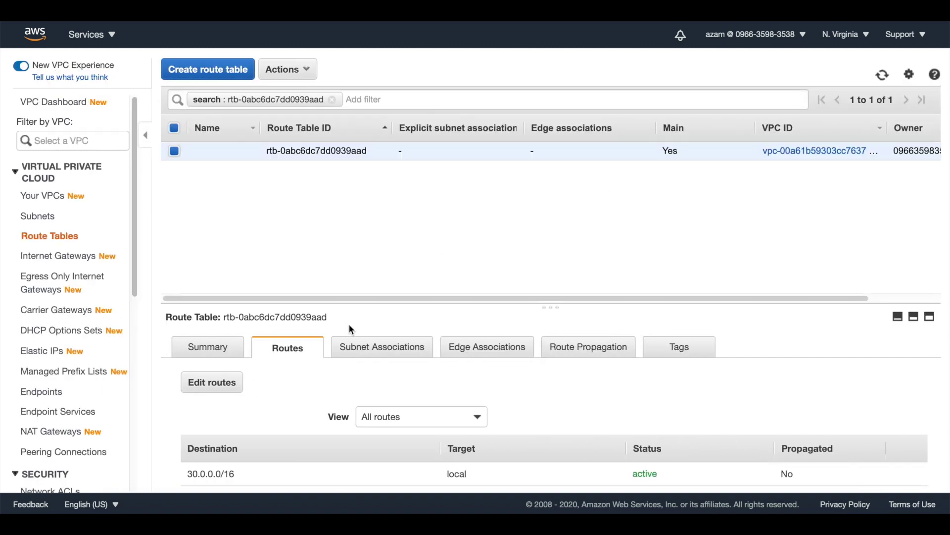
{"action": "left_click", "coordinate": [212, 382]}
{"action": "left_click", "coordinate": [43, 194]}
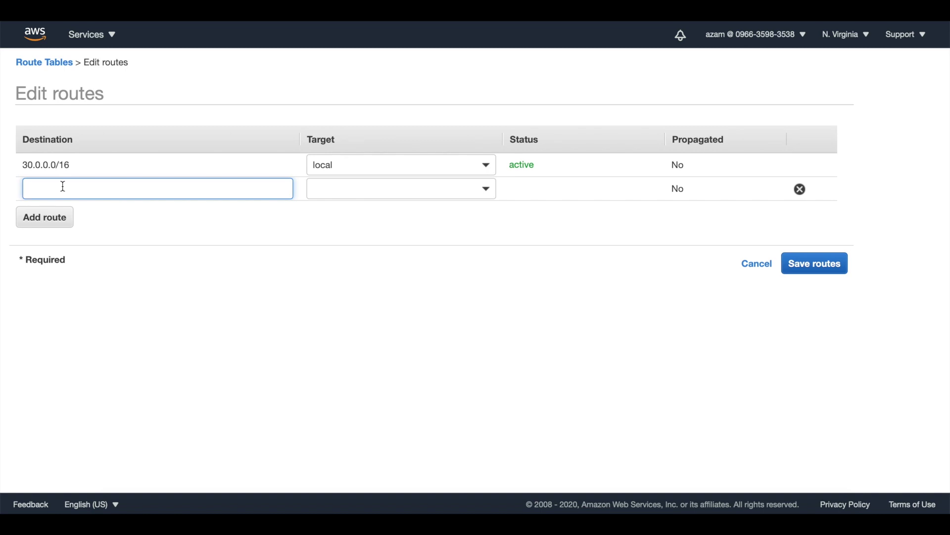
{"action": "type", "text": "10"}
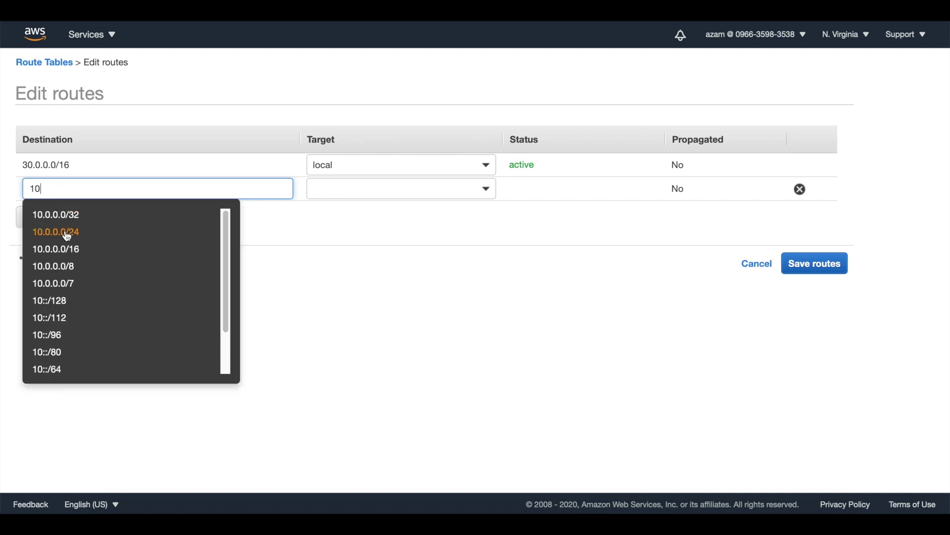
{"action": "left_click", "coordinate": [66, 249]}
{"action": "left_click", "coordinate": [55, 221]}
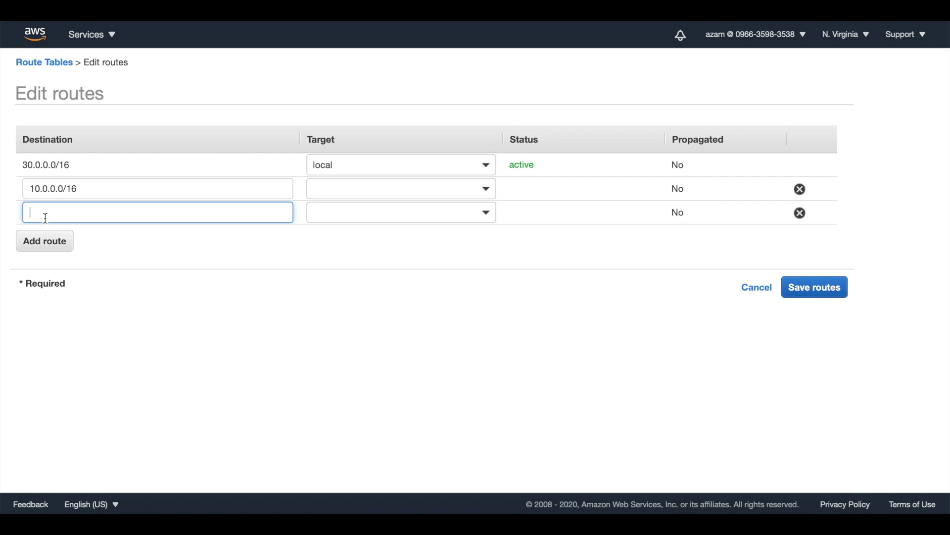
{"action": "type", "text": "20"}
{"action": "left_click", "coordinate": [49, 273]}
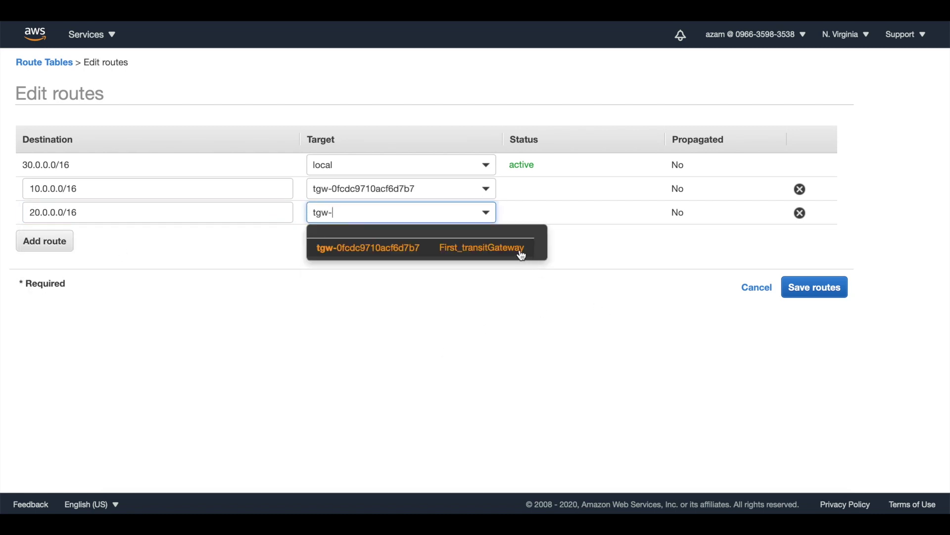
{"action": "left_click", "coordinate": [520, 251]}
{"action": "left_click", "coordinate": [837, 289]}
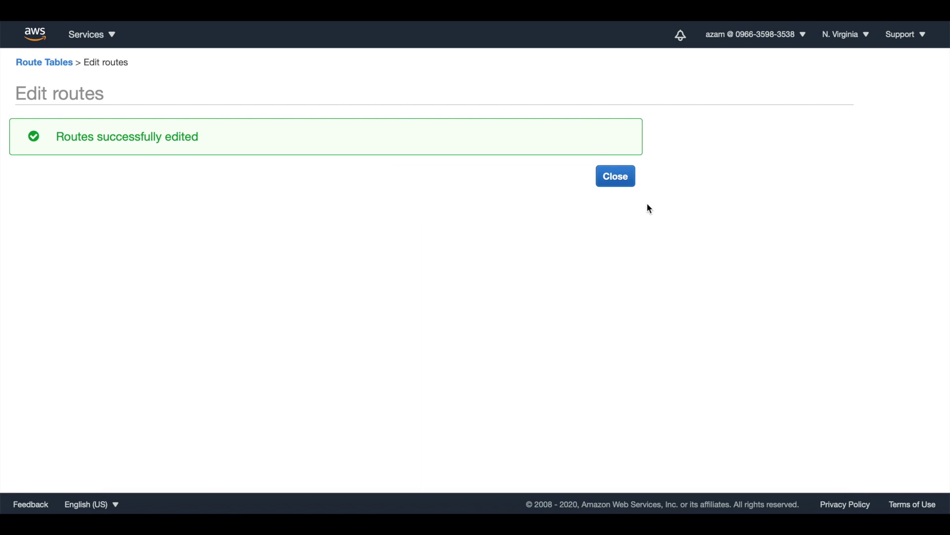
{"action": "left_click", "coordinate": [619, 176]}
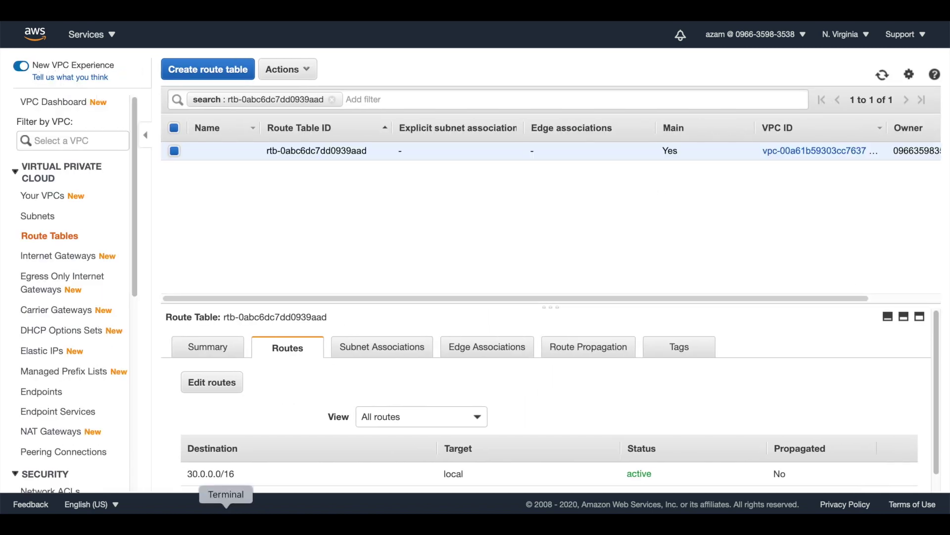
Step: Switch to Terminal, stop the running ping to 30.0.1.50, then clear the session and minimize the window
{"action": "left_click", "coordinate": [246, 507]}
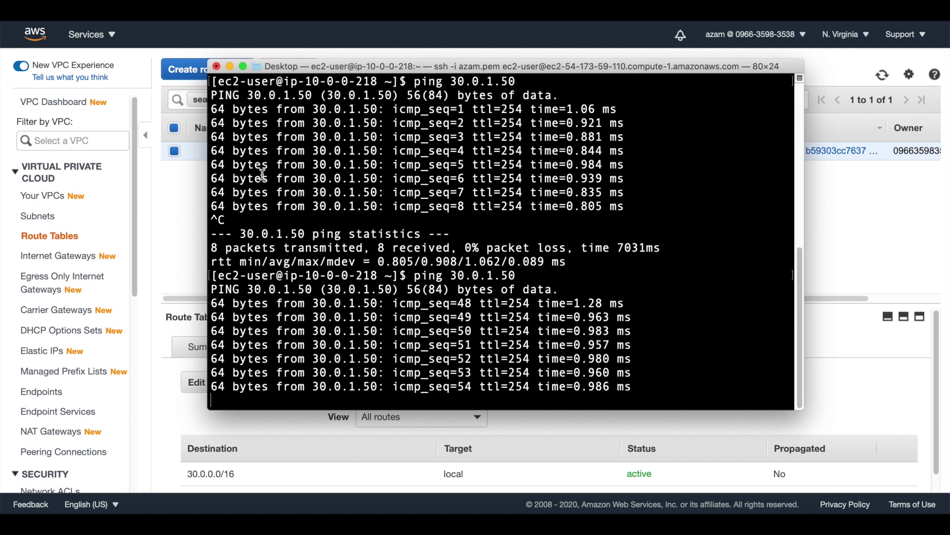
{"action": "key", "text": "ctrl+c"}
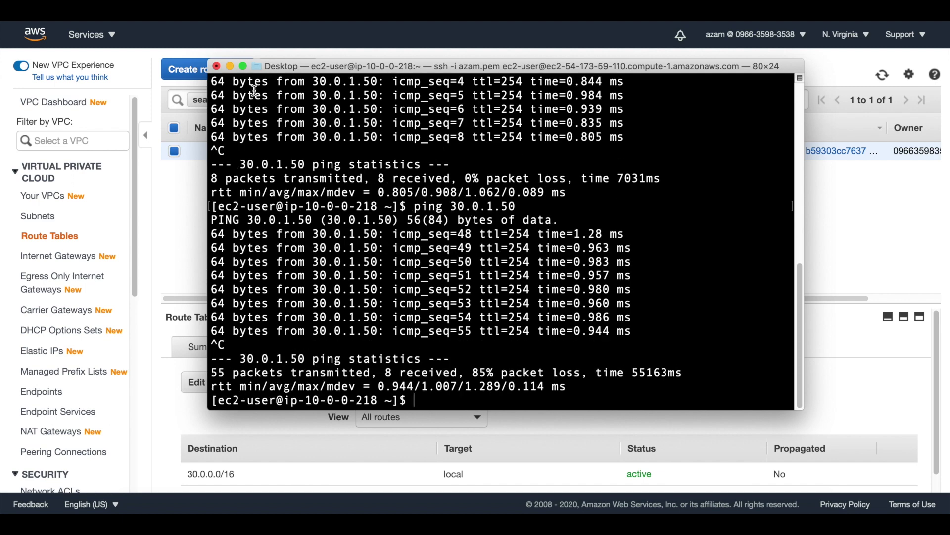
{"action": "type", "text": "clear"}
{"action": "key", "text": "Return"}
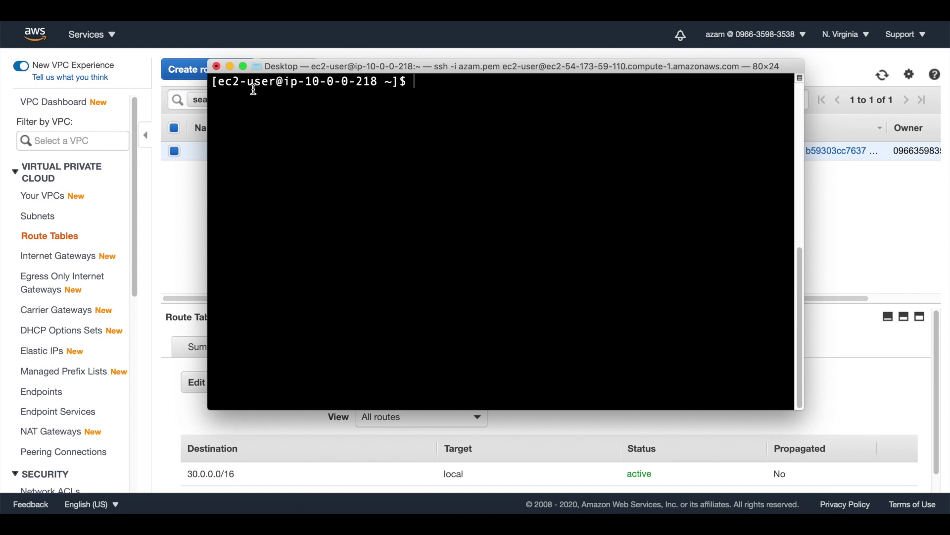
{"action": "left_click", "coordinate": [231, 66]}
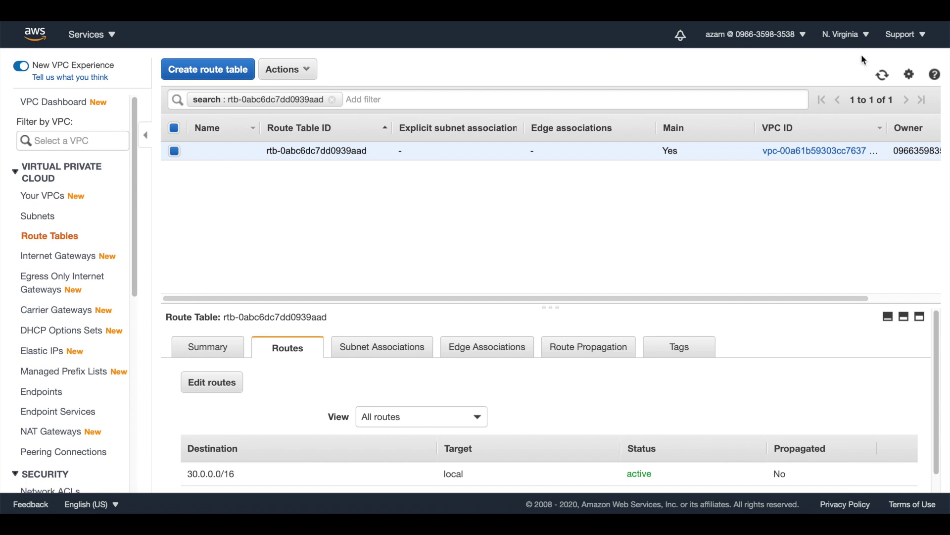
Step: View the London_server instance in the London region's instances list and check the region selection
{"action": "left_click", "coordinate": [112, 40]}
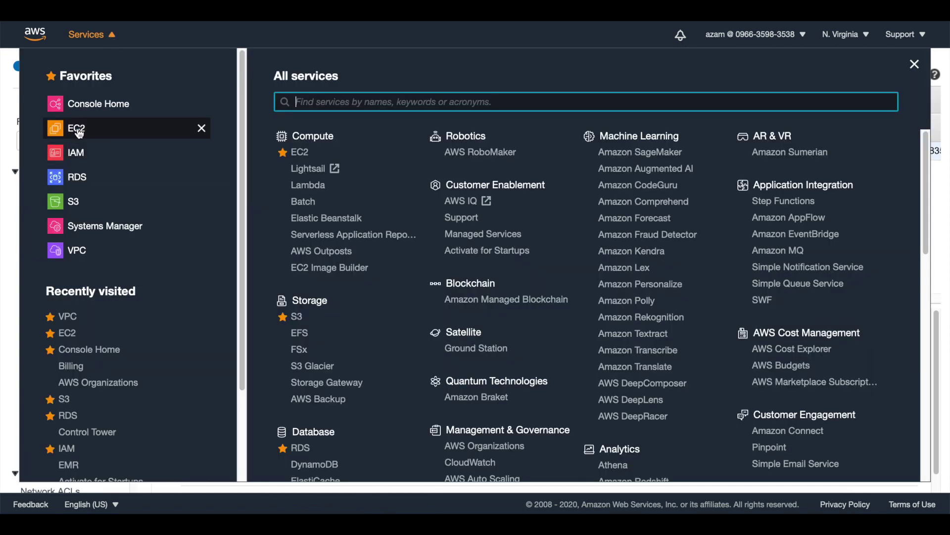
{"action": "left_click", "coordinate": [78, 252]}
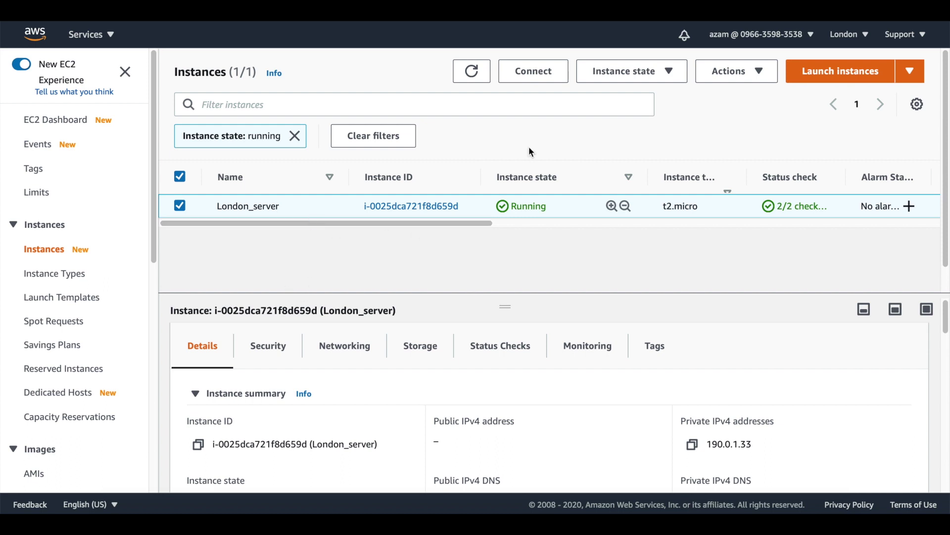
{"action": "left_click", "coordinate": [863, 36]}
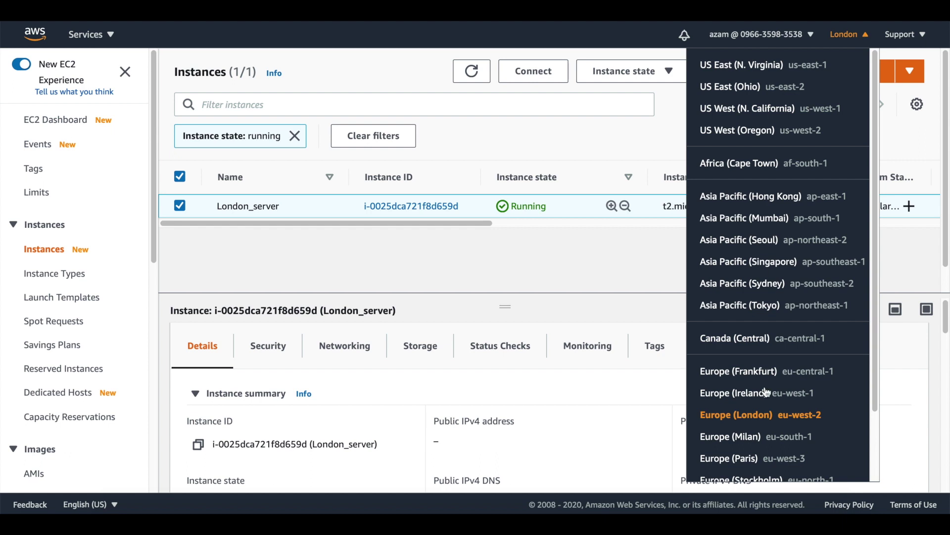
{"action": "left_click", "coordinate": [611, 133]}
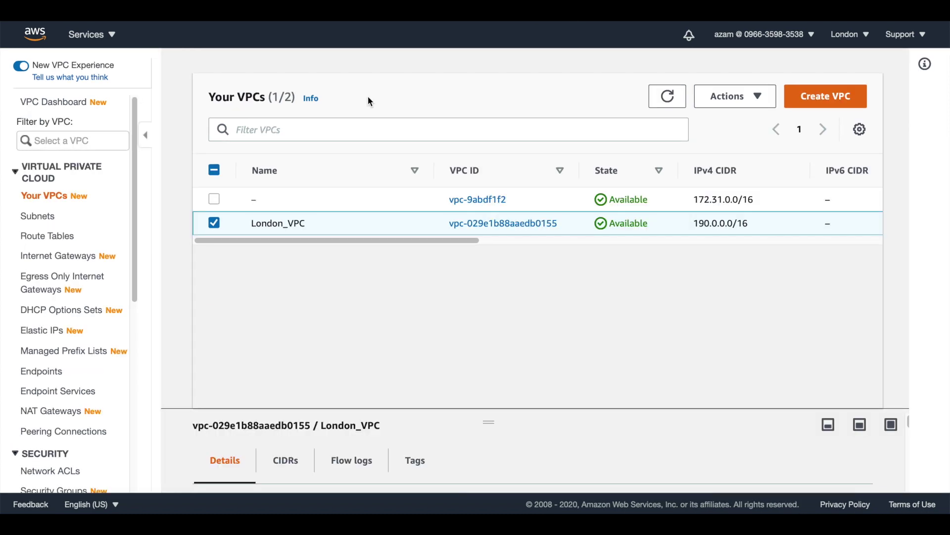
Step: Create a transit gateway in the London region named London_transitGateway, described as "My first London transit gateway", with the default options
{"action": "left_click_drag", "start_coordinate": [137, 206], "coordinate": [138, 358]}
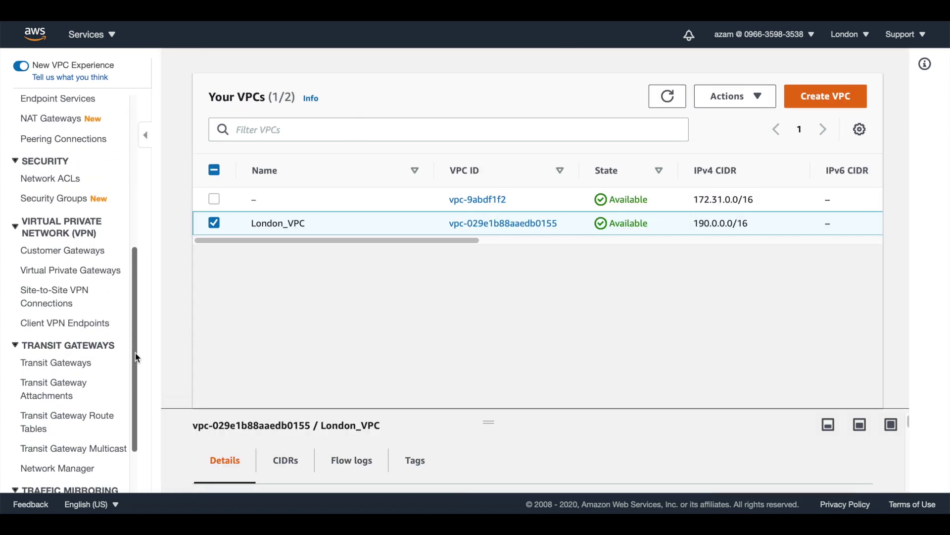
{"action": "left_click", "coordinate": [72, 369]}
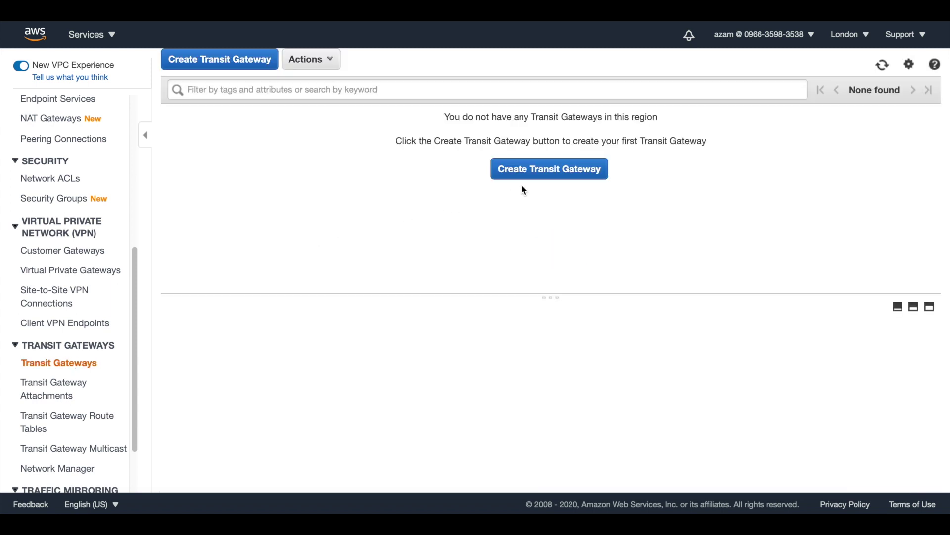
{"action": "left_click", "coordinate": [540, 175]}
{"action": "left_click", "coordinate": [324, 163]}
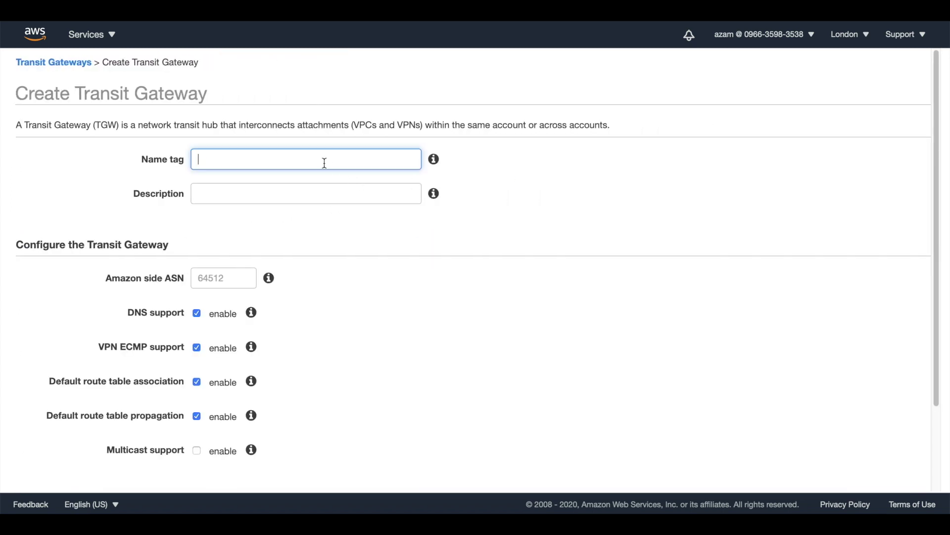
{"action": "type", "text": "London_transitGateway"}
{"action": "left_click", "coordinate": [314, 193]}
{"action": "type", "text": "My first london"}
{"action": "type", "text": "nsi"}
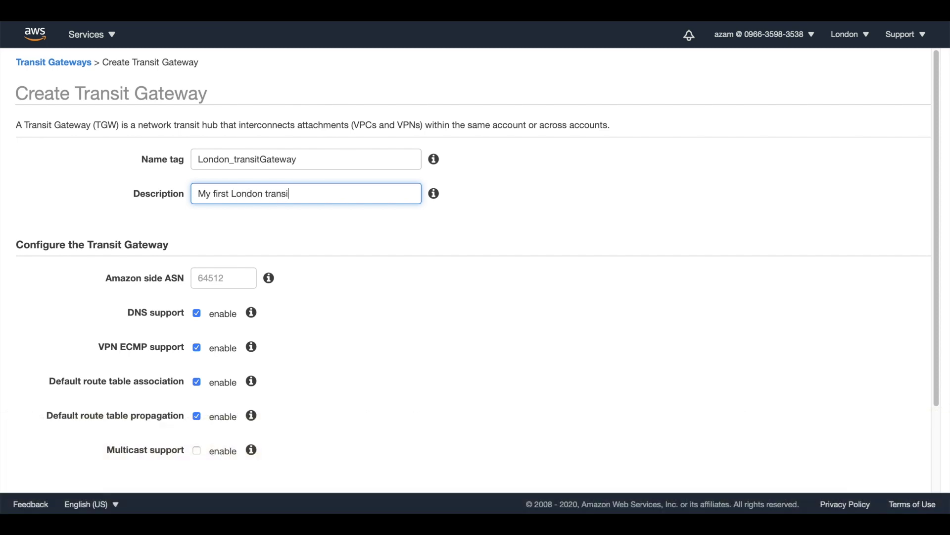
{"action": "type", "text": "t gateway"}
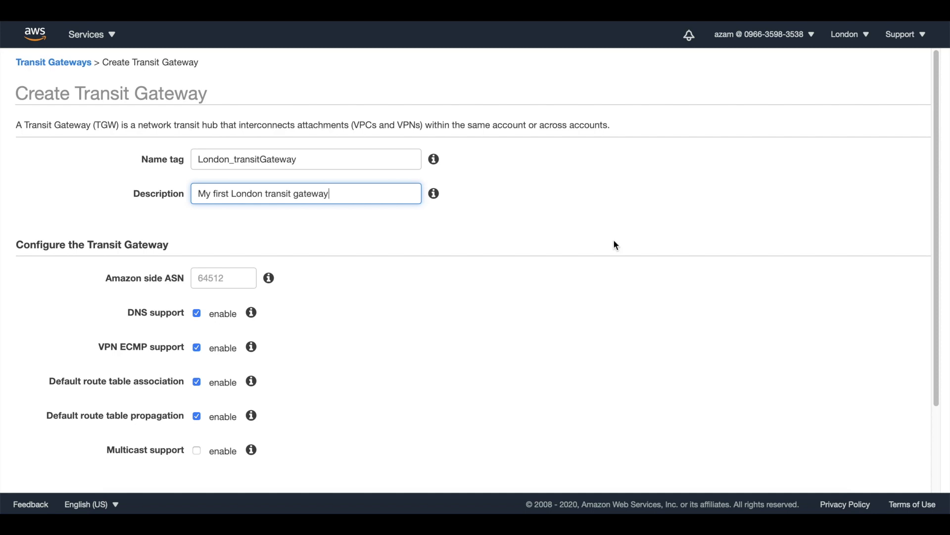
{"action": "scroll", "coordinate": [616, 245], "scroll_direction": "down", "scroll_amount": 3}
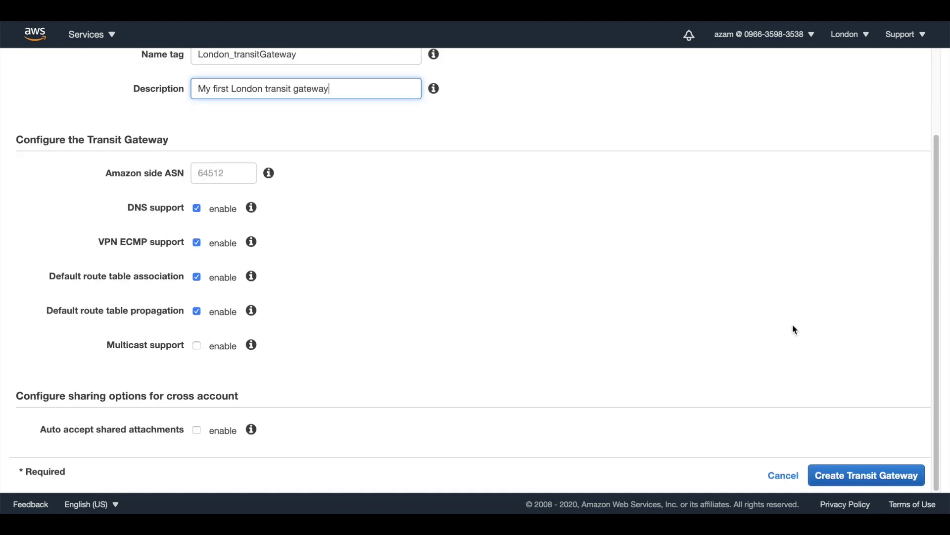
{"action": "left_click", "coordinate": [866, 475]}
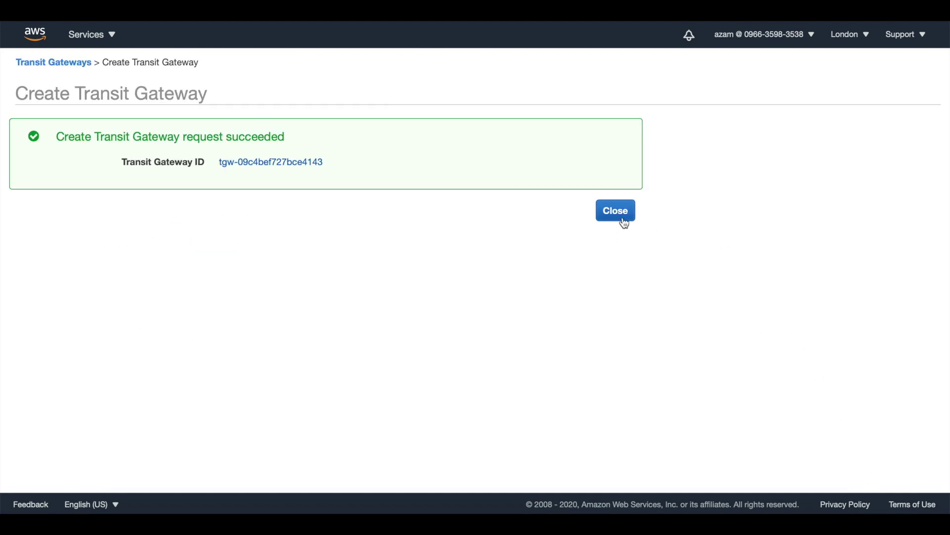
{"action": "left_click", "coordinate": [618, 213]}
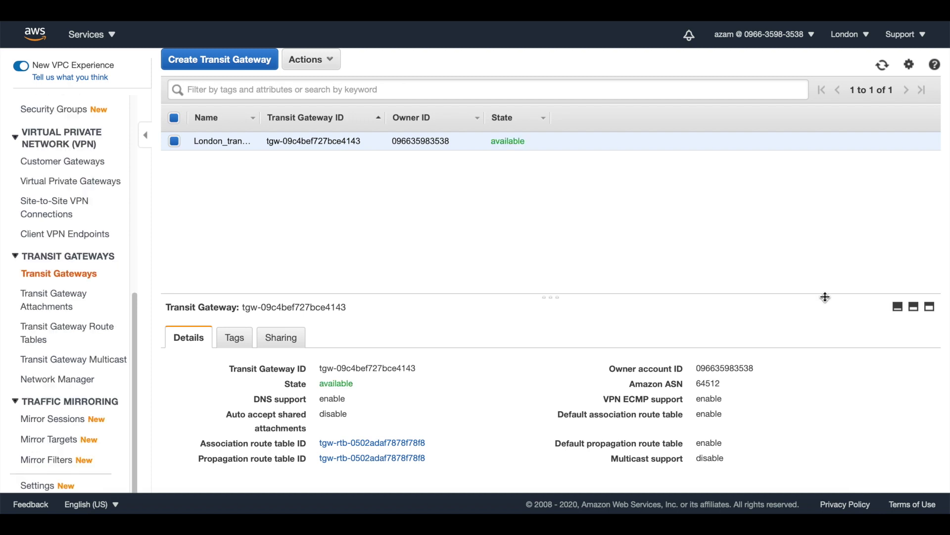
Step: Start a new transit gateway attachment in the London region and choose London_transitGateway as its gateway
{"action": "left_click", "coordinate": [58, 300]}
{"action": "left_click", "coordinate": [525, 171]}
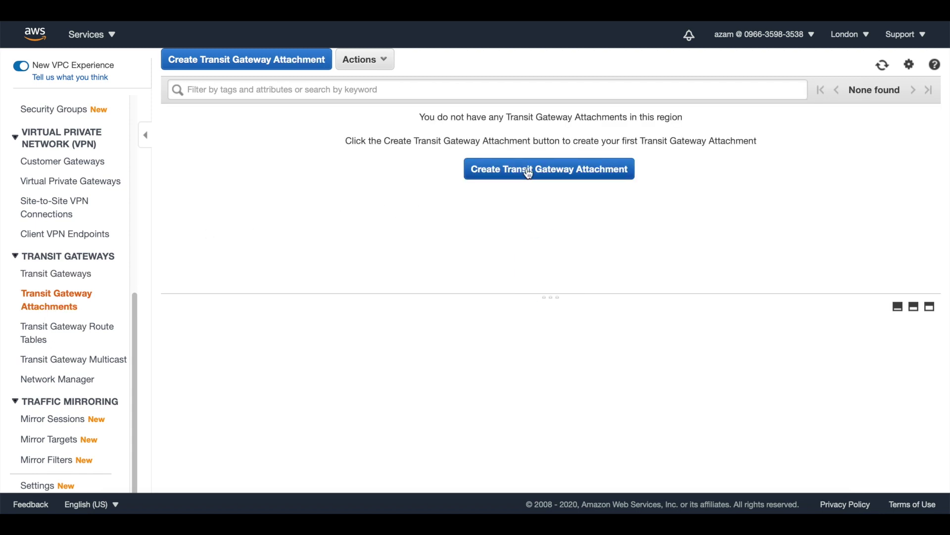
{"action": "left_click", "coordinate": [390, 157]}
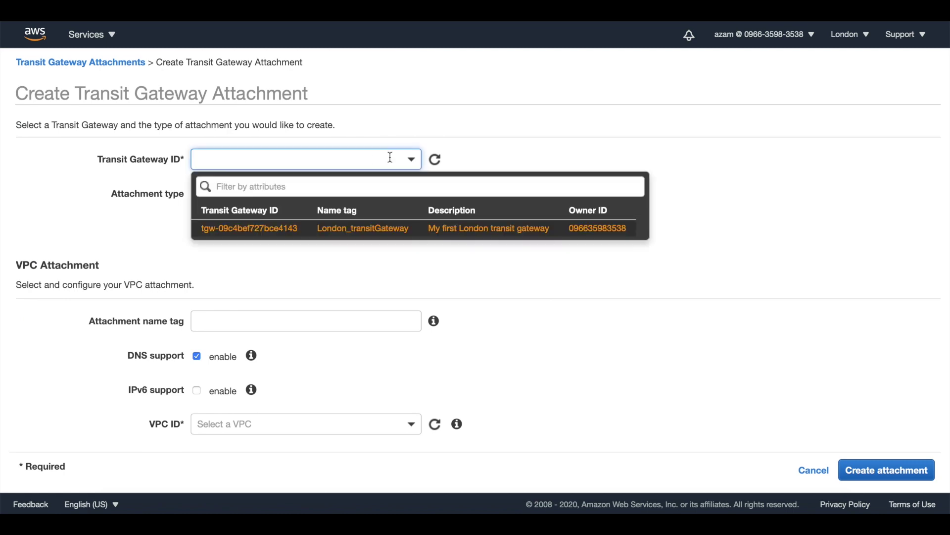
{"action": "left_click", "coordinate": [429, 235]}
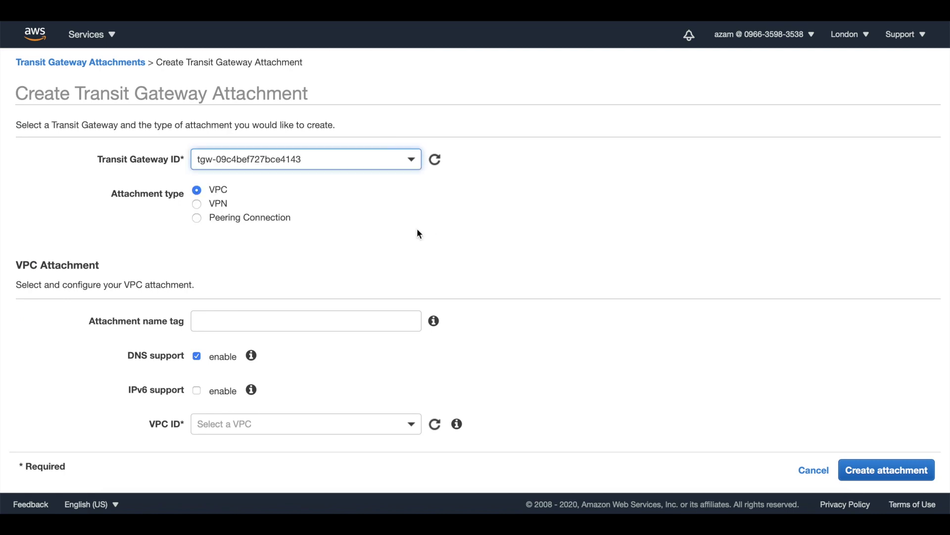
Step: Name the new VPC attachment "London Vpc attachment"
{"action": "left_click", "coordinate": [297, 325]}
{"action": "type", "text": "London Vpc attachment"}
{"action": "key", "text": "BackSpace"}
{"action": "key", "text": "BackSpace"}
{"action": "key", "text": "BackSpace"}
{"action": "key", "text": "BackSpace"}
{"action": "key", "text": "BackSpace"}
{"action": "type", "text": "ment"}
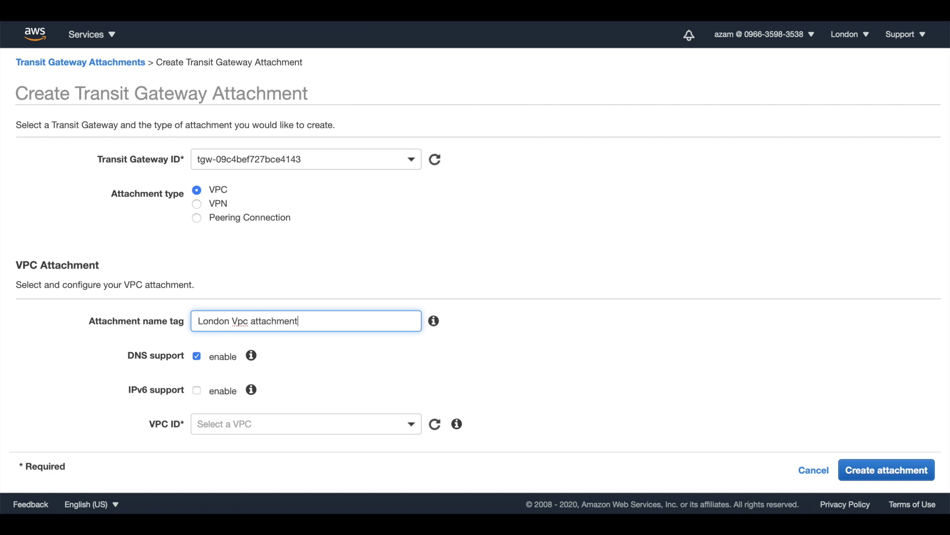
Step: Select London_VPC with its public and private subnets, create the attachment and refresh the attachments list
{"action": "left_click", "coordinate": [410, 415]}
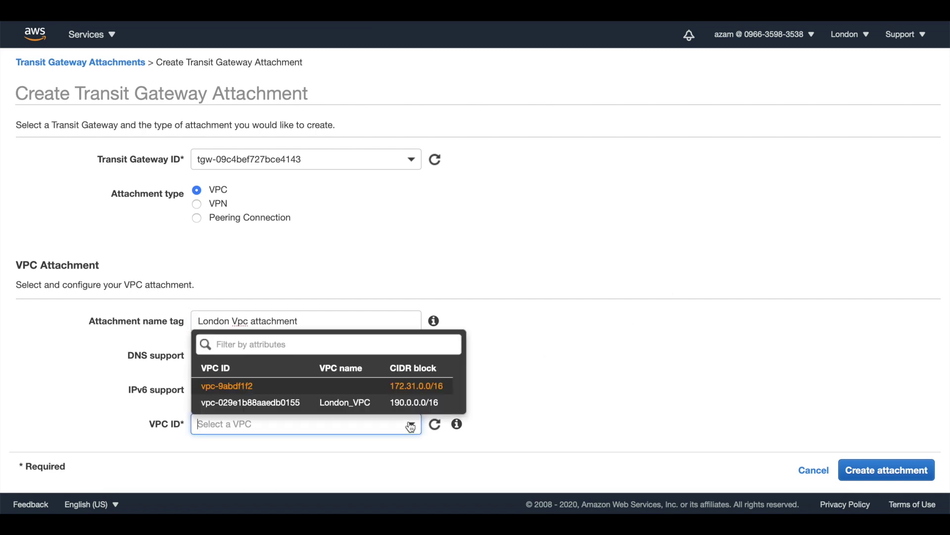
{"action": "left_click", "coordinate": [383, 408]}
{"action": "scroll", "coordinate": [615, 343], "scroll_direction": "down", "scroll_amount": 3}
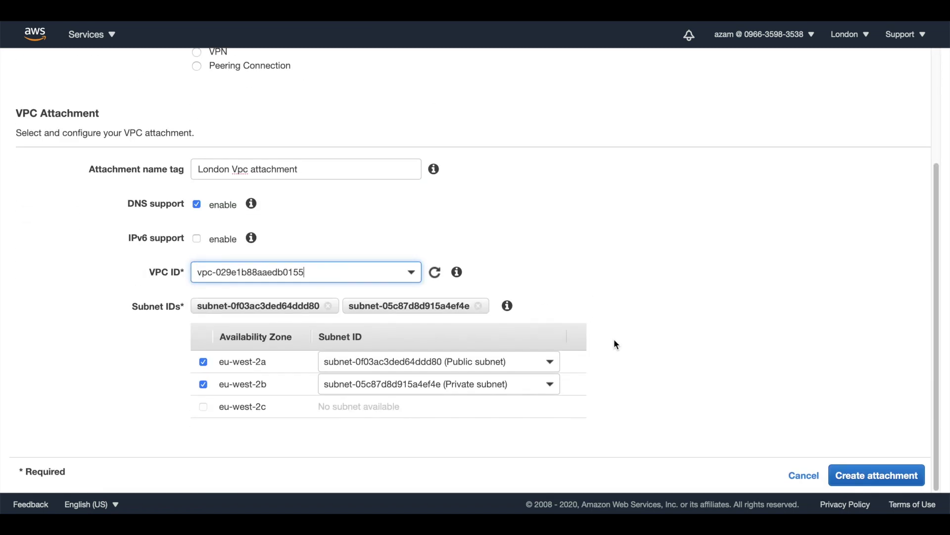
{"action": "left_click", "coordinate": [884, 475]}
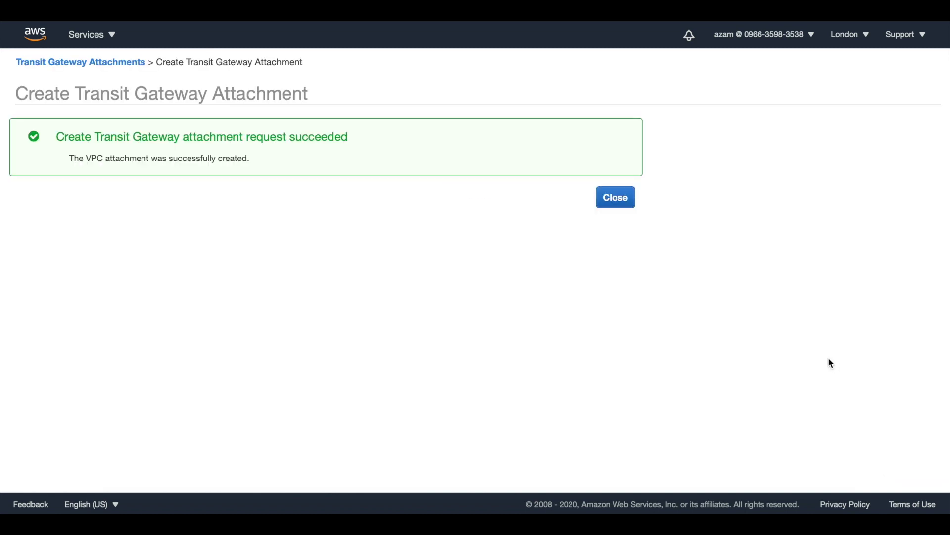
{"action": "left_click", "coordinate": [620, 201]}
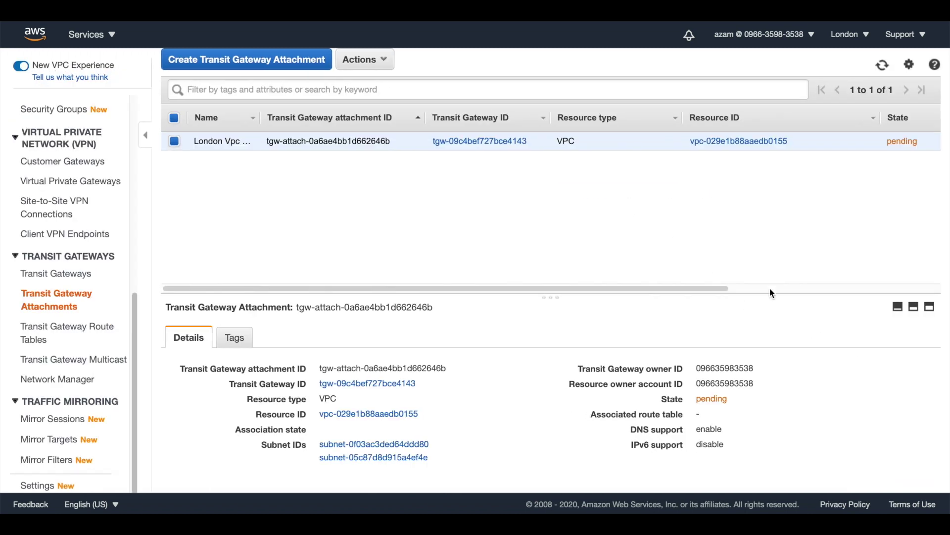
{"action": "left_click", "coordinate": [882, 65]}
{"action": "left_click", "coordinate": [883, 65]}
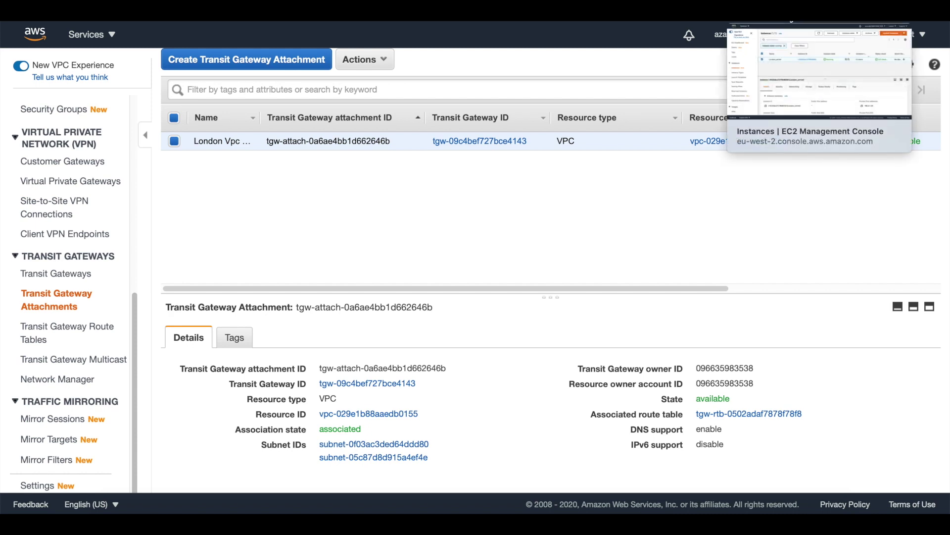
Step: Open the route table of London_server's private subnet for editing and remove its 0.0.0.0/0 route to the NAT gateway
{"action": "key", "text": "ctrl+Tab"}
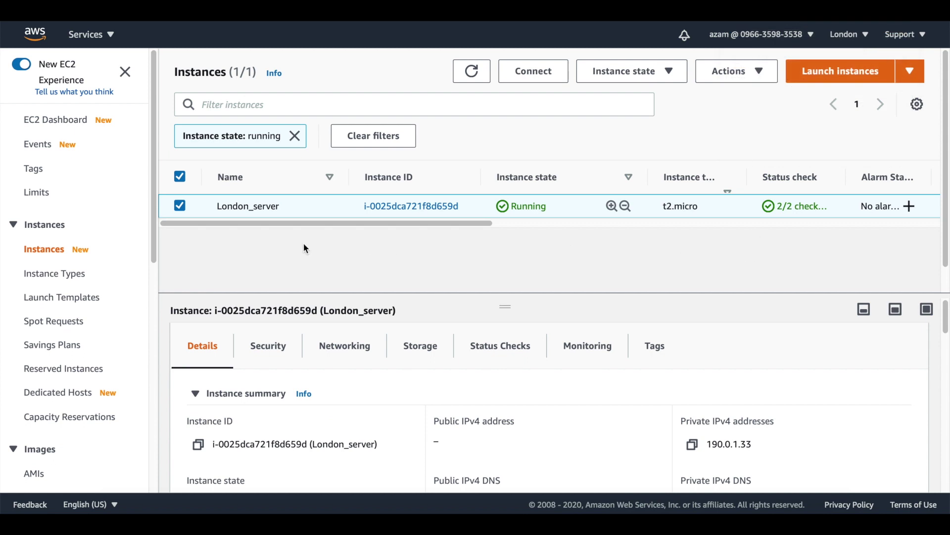
{"action": "left_click", "coordinate": [350, 348]}
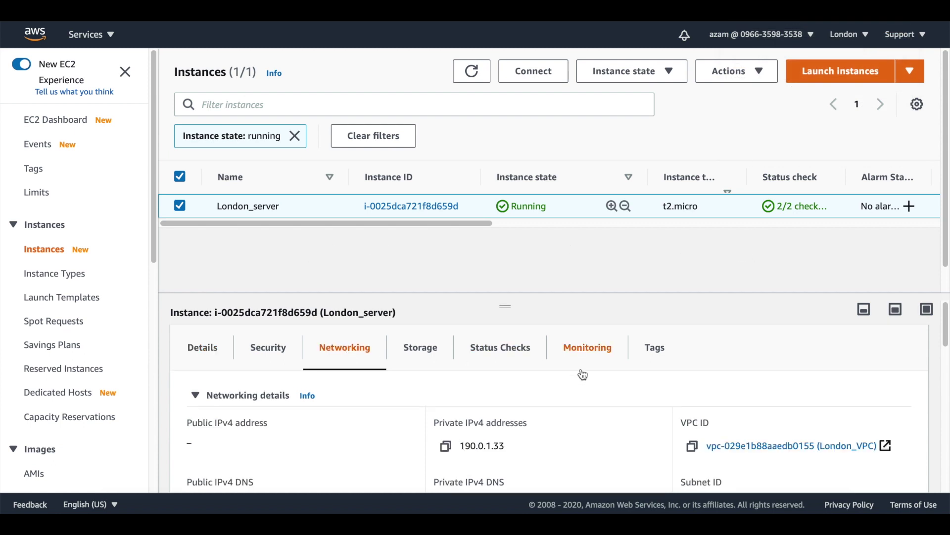
{"action": "scroll", "coordinate": [583, 375], "scroll_direction": "down", "scroll_amount": 2}
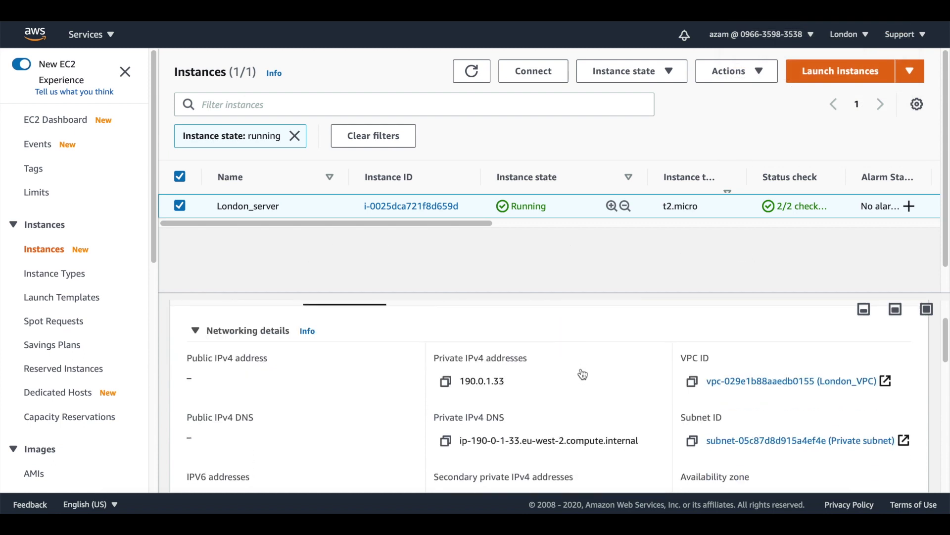
{"action": "left_click", "coordinate": [792, 440]}
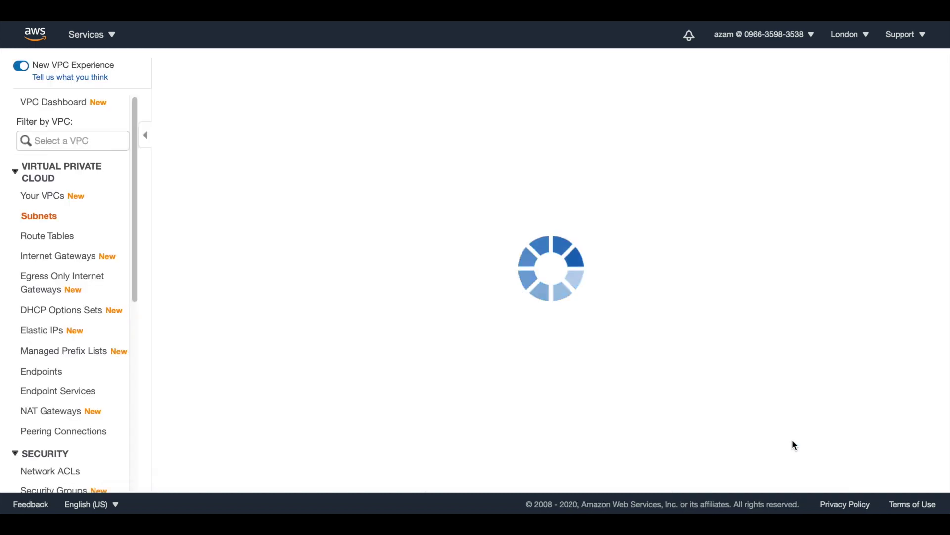
{"action": "left_click", "coordinate": [382, 418]}
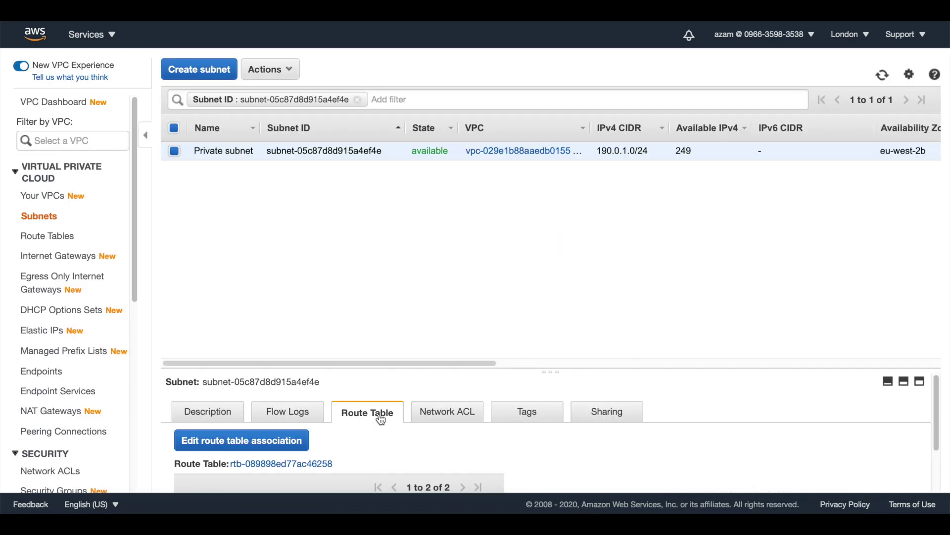
{"action": "left_click", "coordinate": [331, 463]}
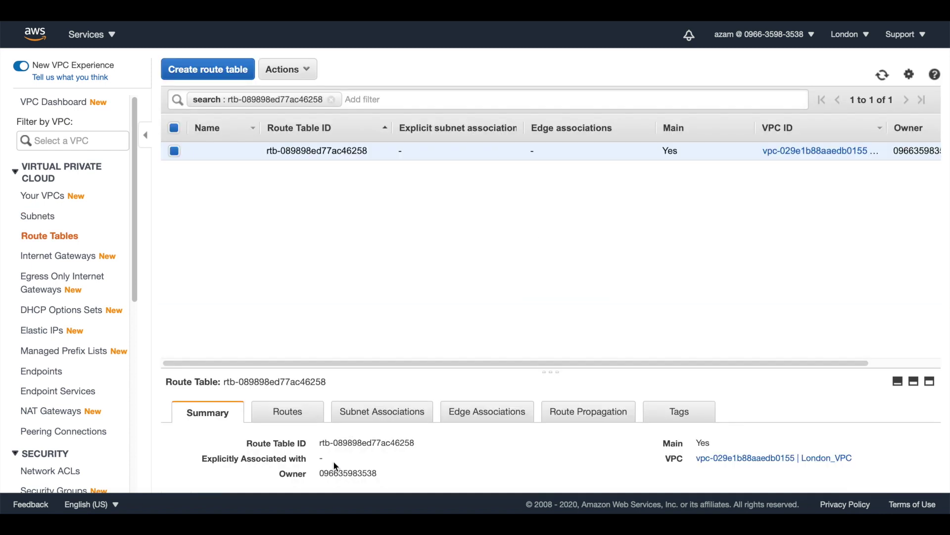
{"action": "left_click", "coordinate": [293, 414]}
{"action": "left_click", "coordinate": [212, 447]}
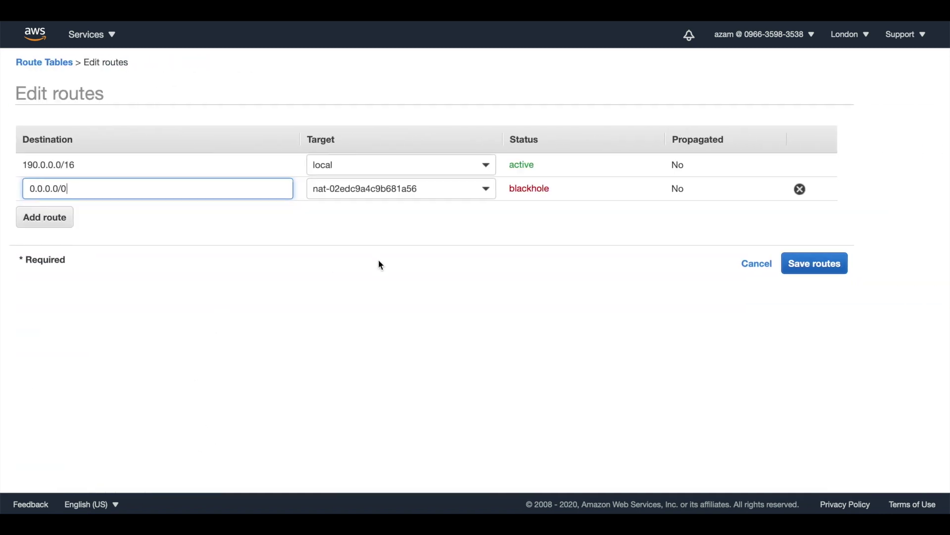
{"action": "left_click", "coordinate": [801, 189]}
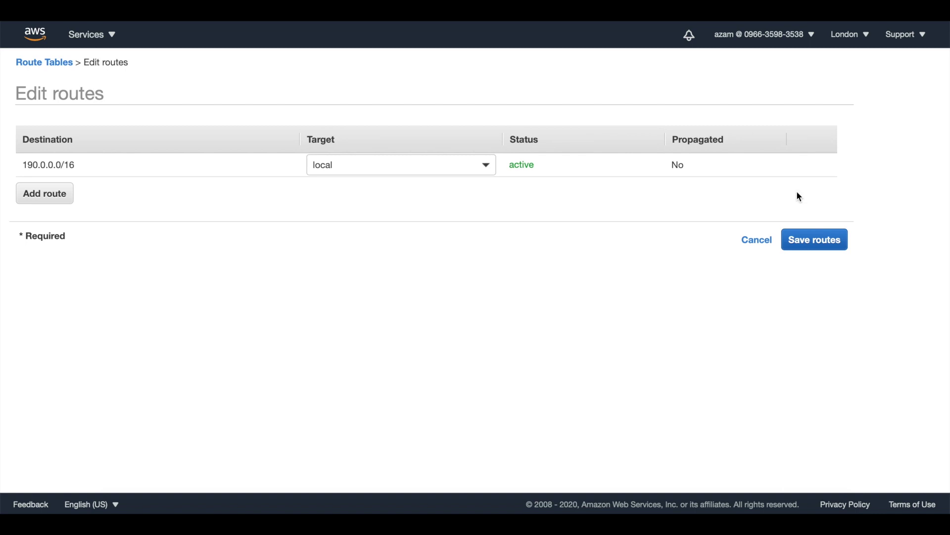
Step: Add a 0.0.0.0/0 route targeting London_transitGateway to the private subnet's route table and save the routes
{"action": "left_click", "coordinate": [46, 197]}
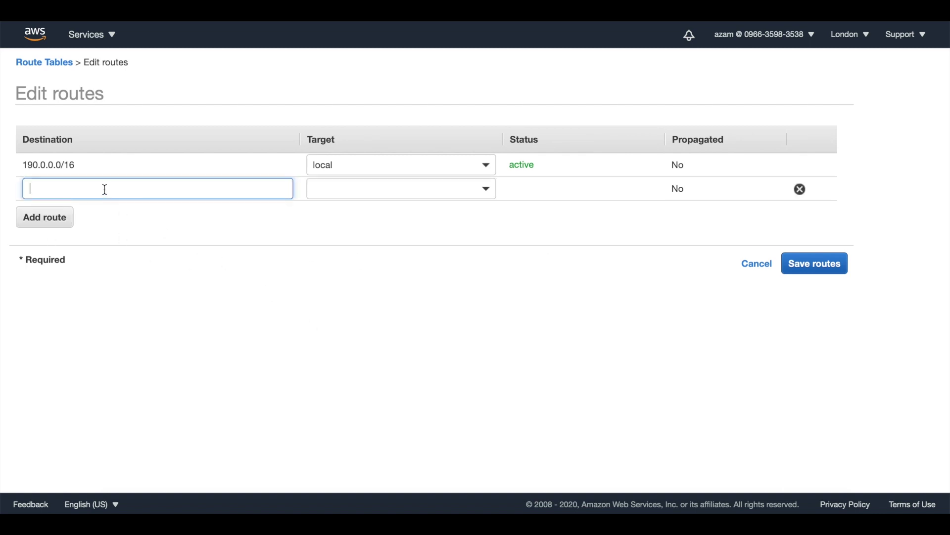
{"action": "type", "text": "0"}
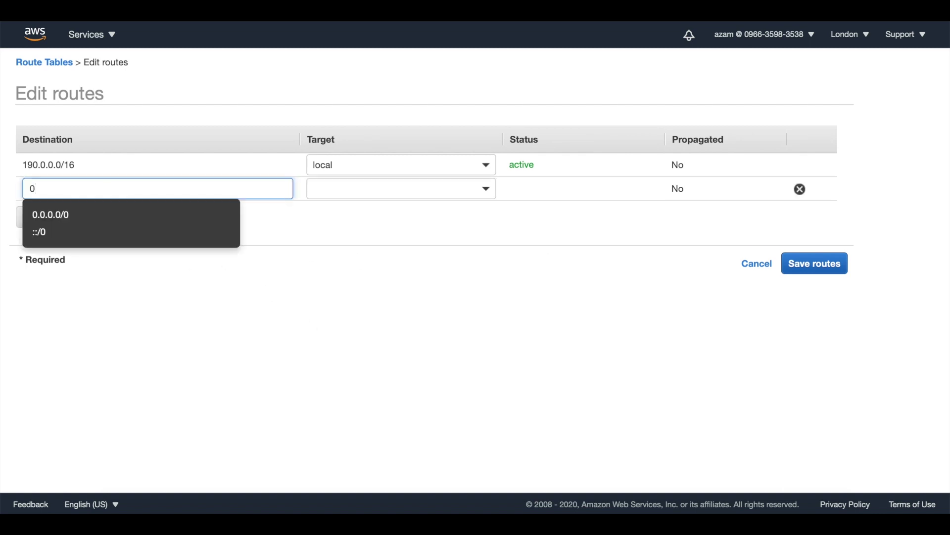
{"action": "left_click", "coordinate": [79, 215]}
{"action": "left_click", "coordinate": [487, 190]}
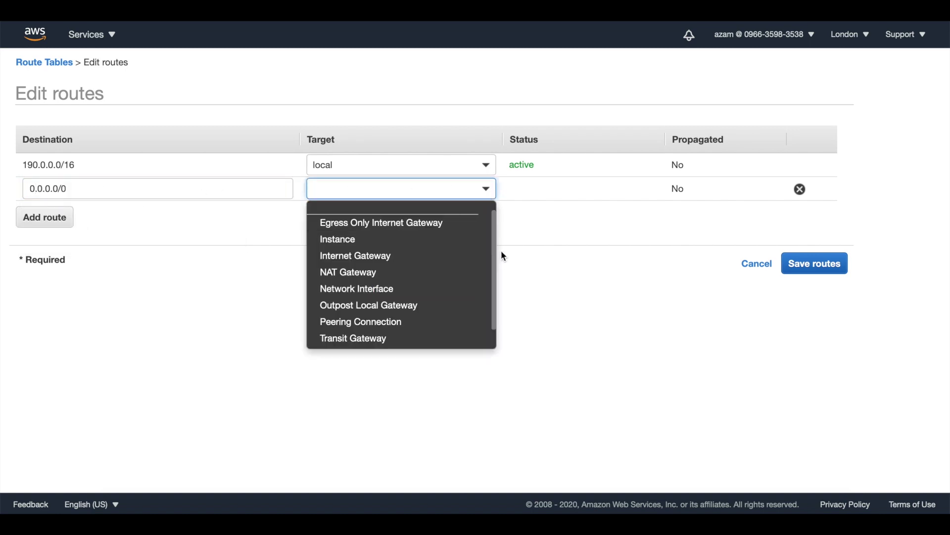
{"action": "scroll", "coordinate": [494, 239], "scroll_direction": "down", "scroll_amount": 1}
{"action": "left_click", "coordinate": [401, 330]}
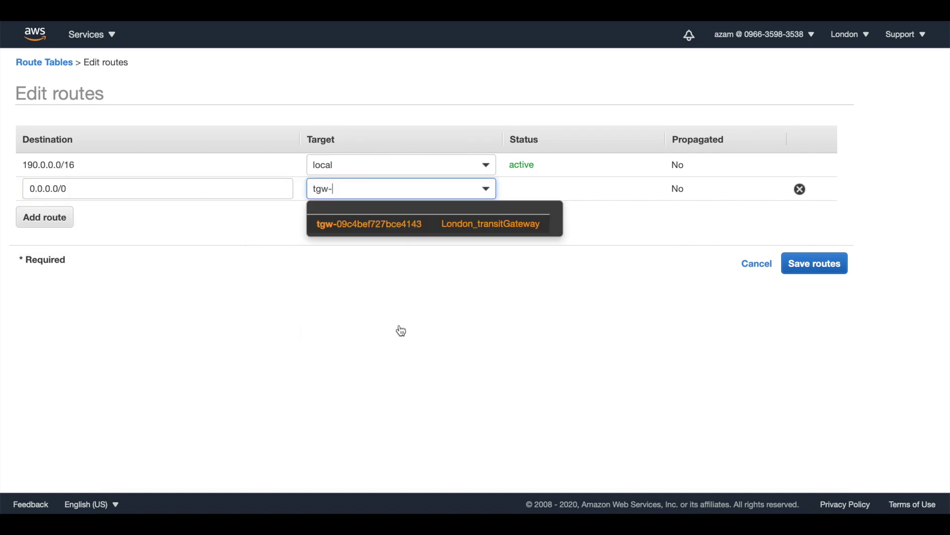
{"action": "left_click", "coordinate": [458, 226]}
{"action": "left_click", "coordinate": [822, 264]}
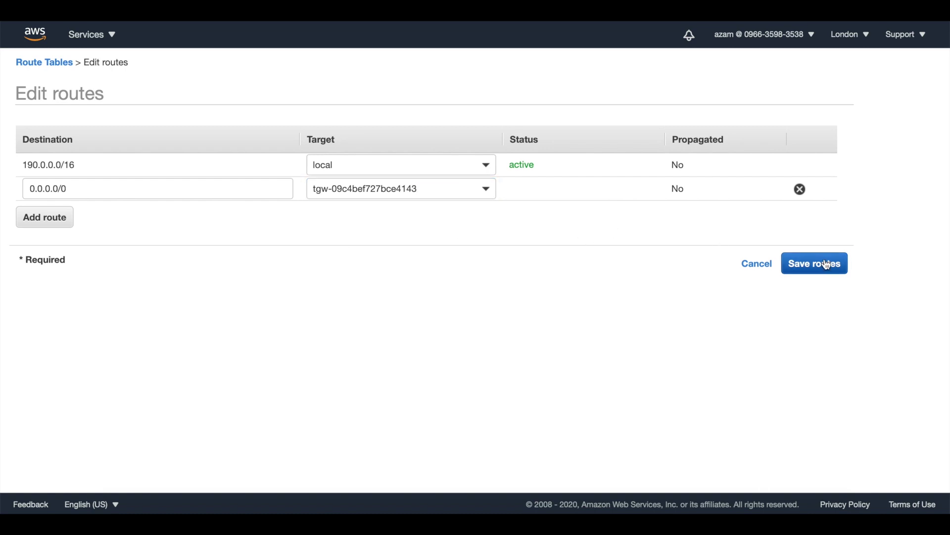
{"action": "left_click", "coordinate": [623, 185]}
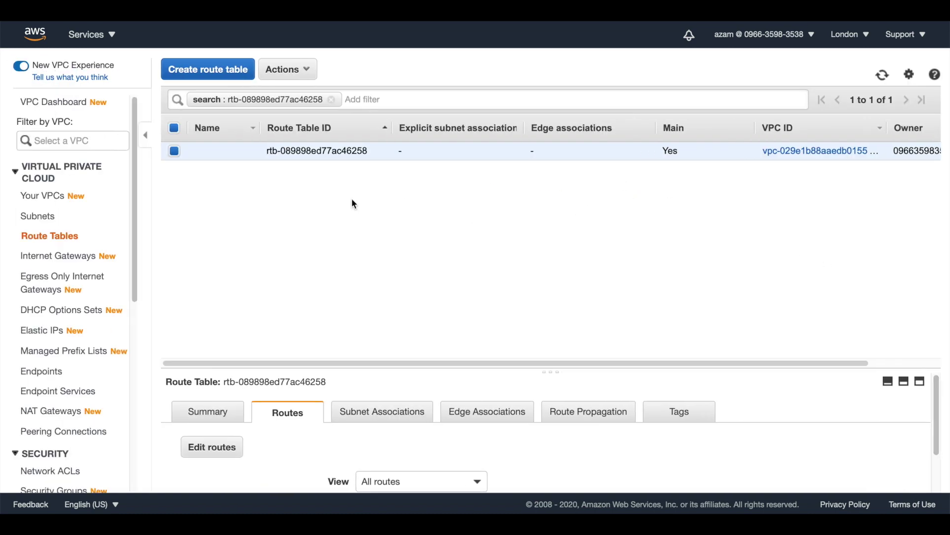
Step: Start a new transit gateway attachment in London for London_transitGateway with the Peering Connection attachment type
{"action": "left_click_drag", "start_coordinate": [139, 182], "coordinate": [139, 365]}
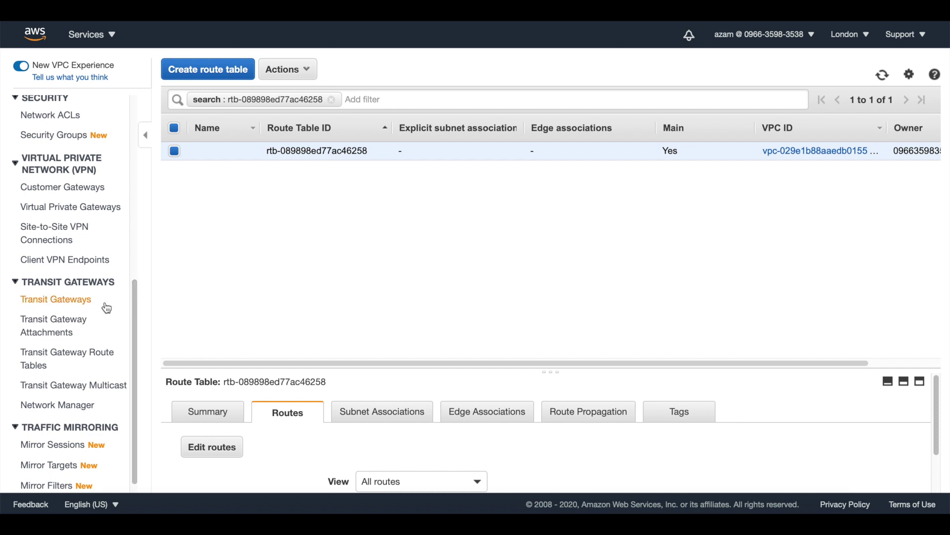
{"action": "left_click", "coordinate": [79, 319]}
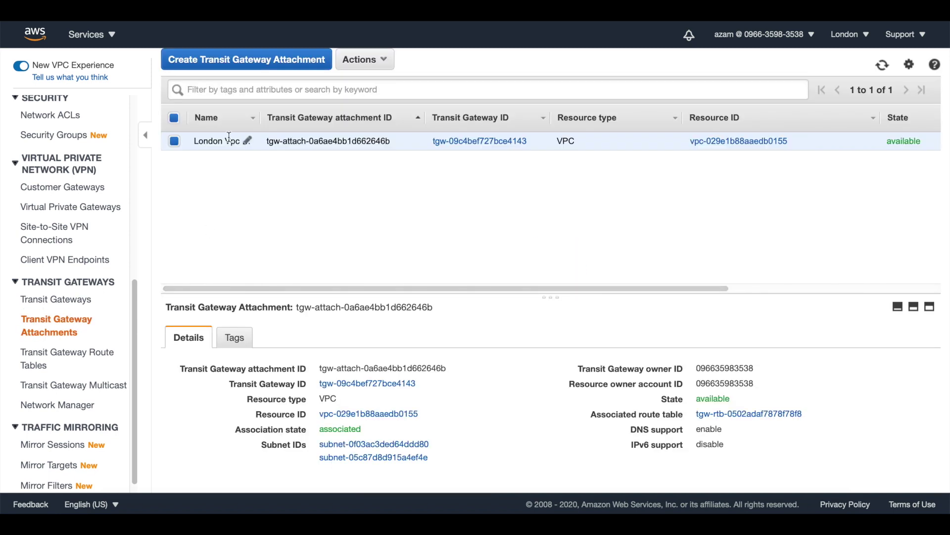
{"action": "left_click", "coordinate": [240, 60]}
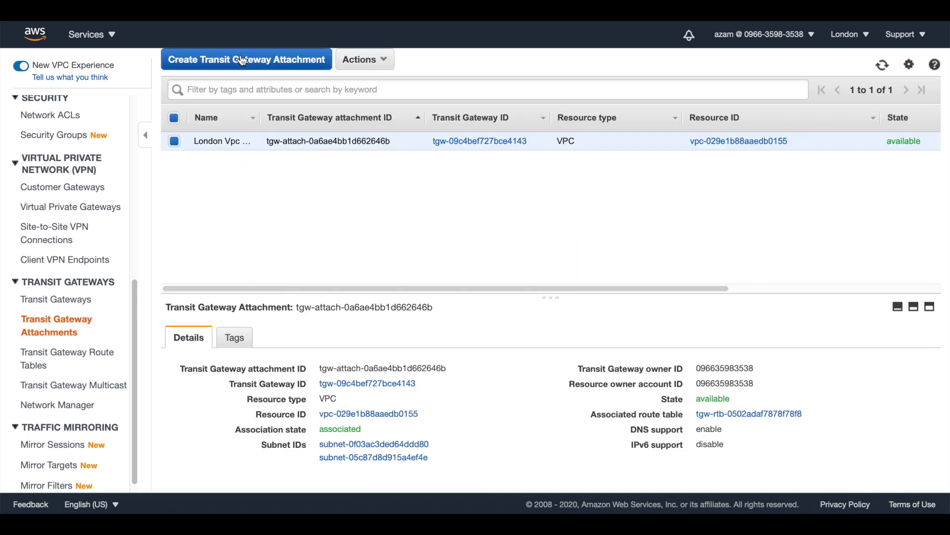
{"action": "left_click", "coordinate": [407, 160]}
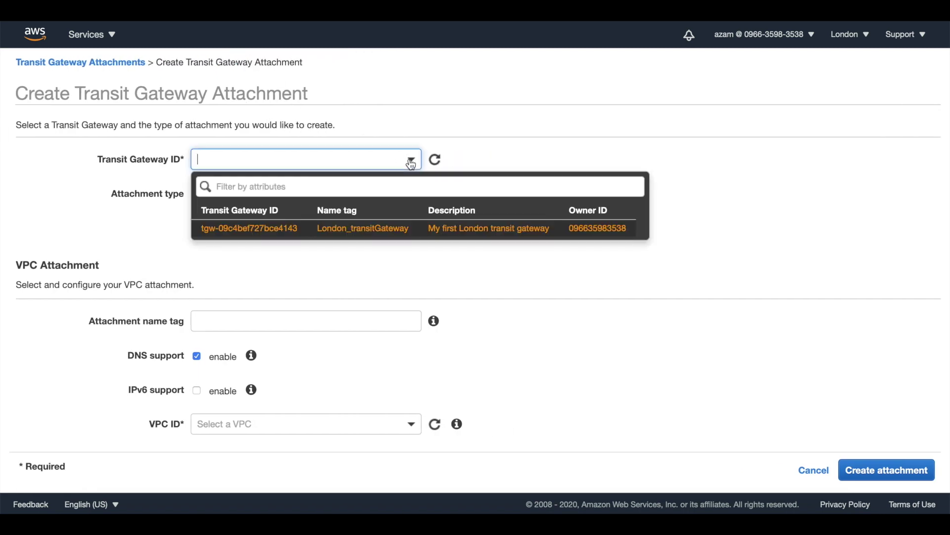
{"action": "left_click", "coordinate": [445, 233]}
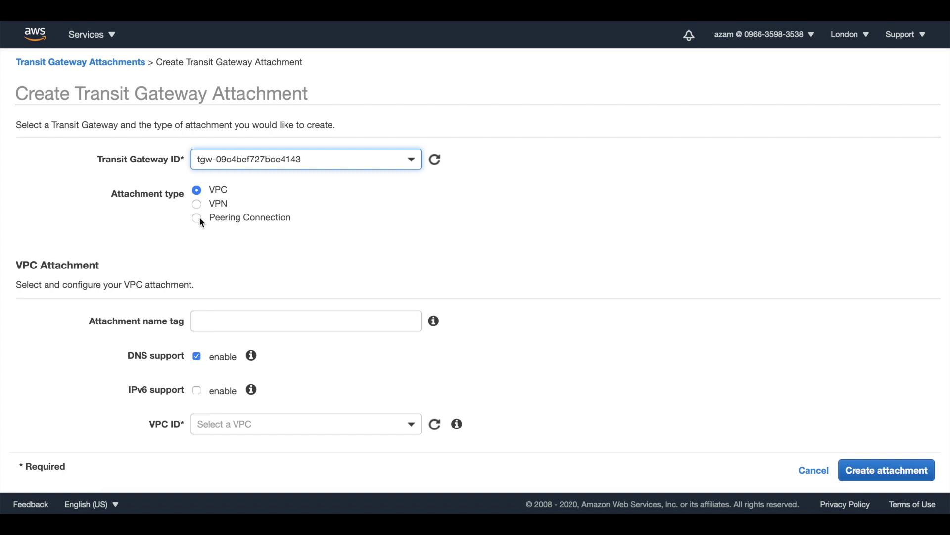
{"action": "left_click", "coordinate": [198, 217]}
Step: Name the peering attachment "Transit gateway peering connection", keep it in My account and set the region to N. Virginia (us-east-1)
{"action": "left_click", "coordinate": [310, 327]}
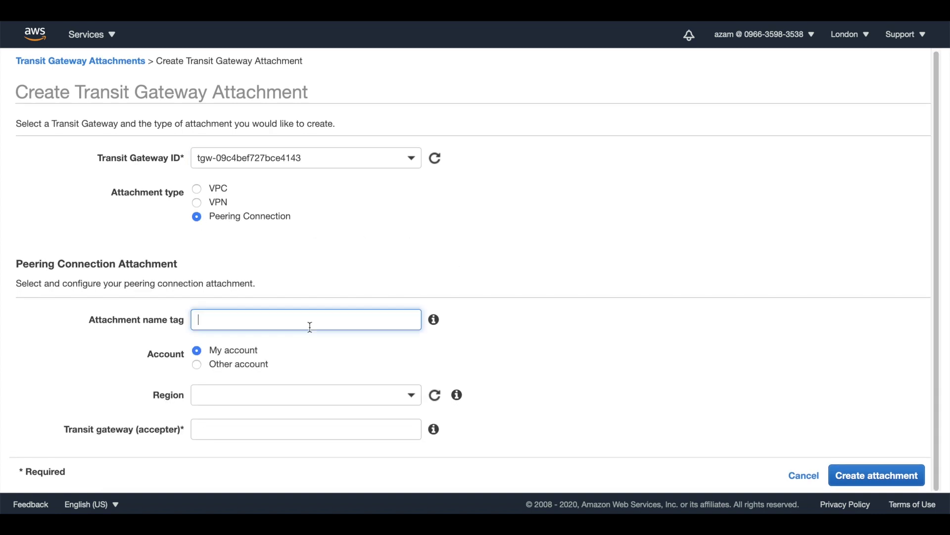
{"action": "type", "text": "Transit gateway peering "}
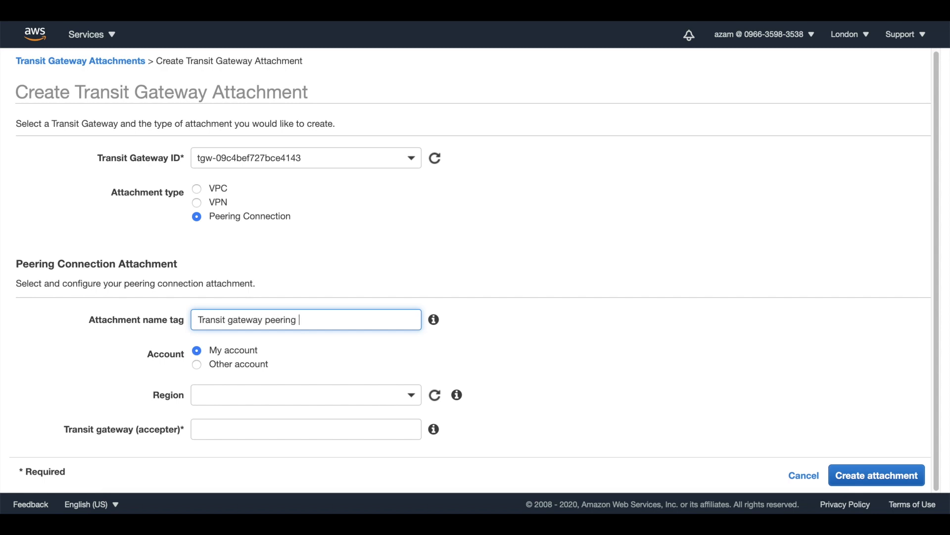
{"action": "type", "text": "connection"}
{"action": "left_click", "coordinate": [198, 350]}
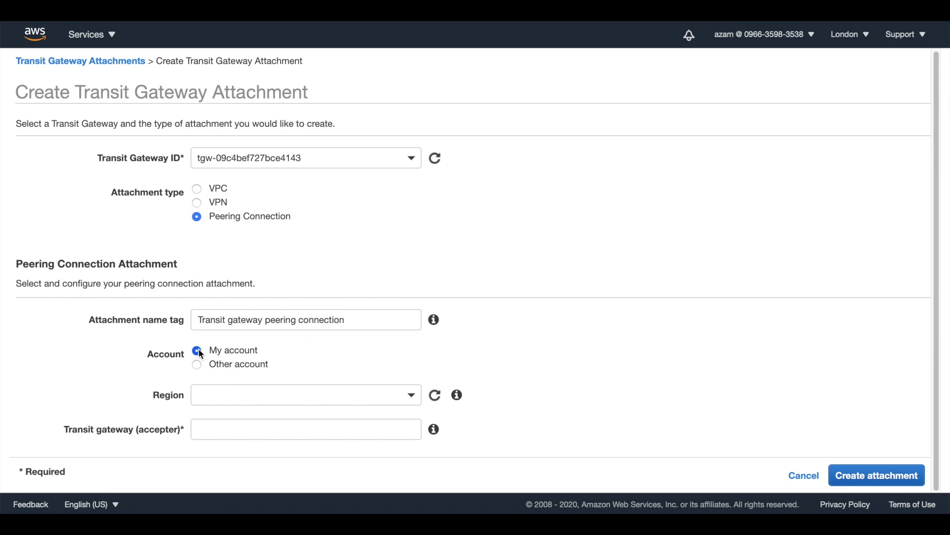
{"action": "left_click", "coordinate": [411, 395]}
{"action": "left_click", "coordinate": [299, 284]}
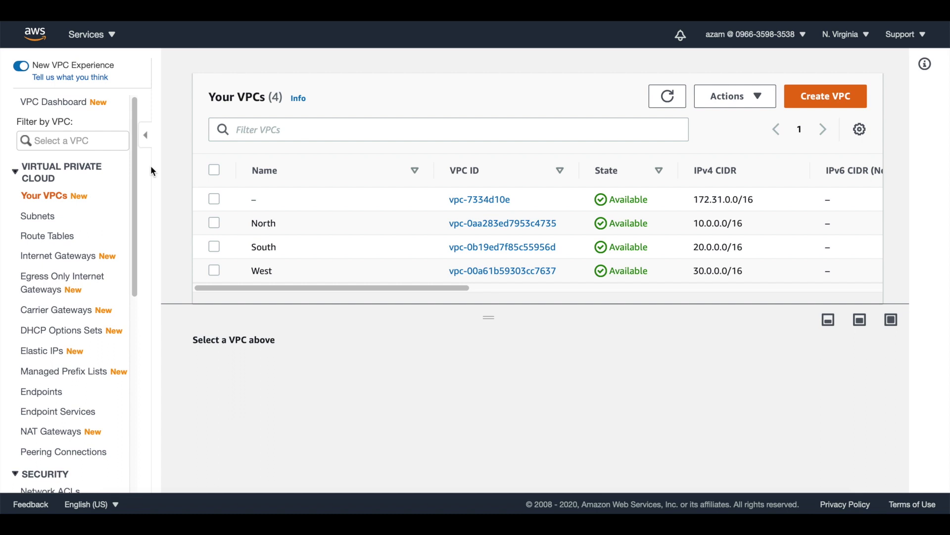
Step: Find the existing transit gateway in the N. Virginia region and copy its transit gateway ID
{"action": "left_click_drag", "start_coordinate": [134, 193], "coordinate": [134, 326]}
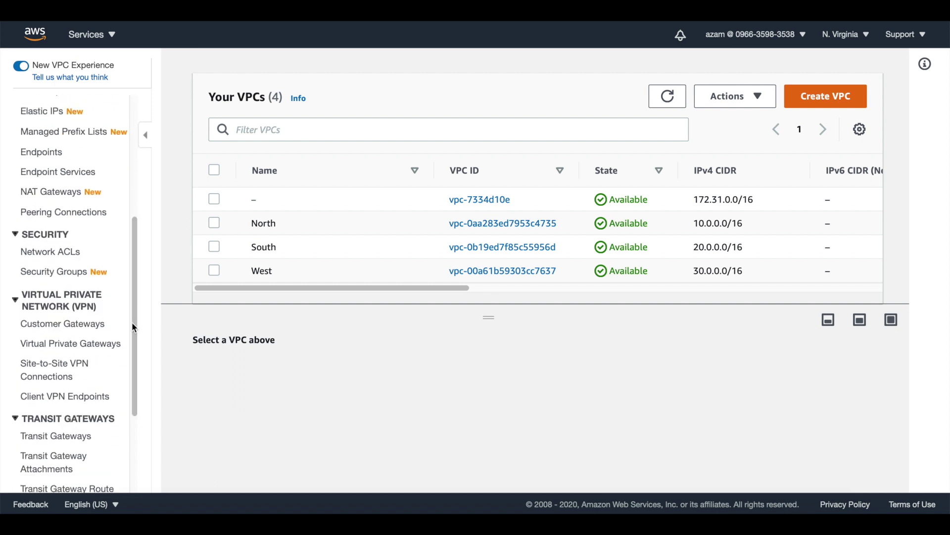
{"action": "left_click", "coordinate": [77, 434]}
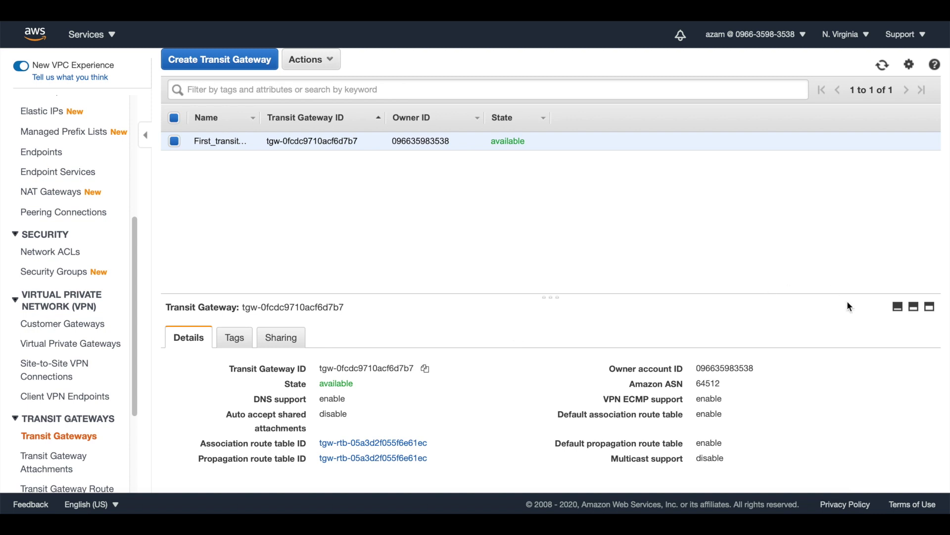
{"action": "left_click", "coordinate": [930, 307]}
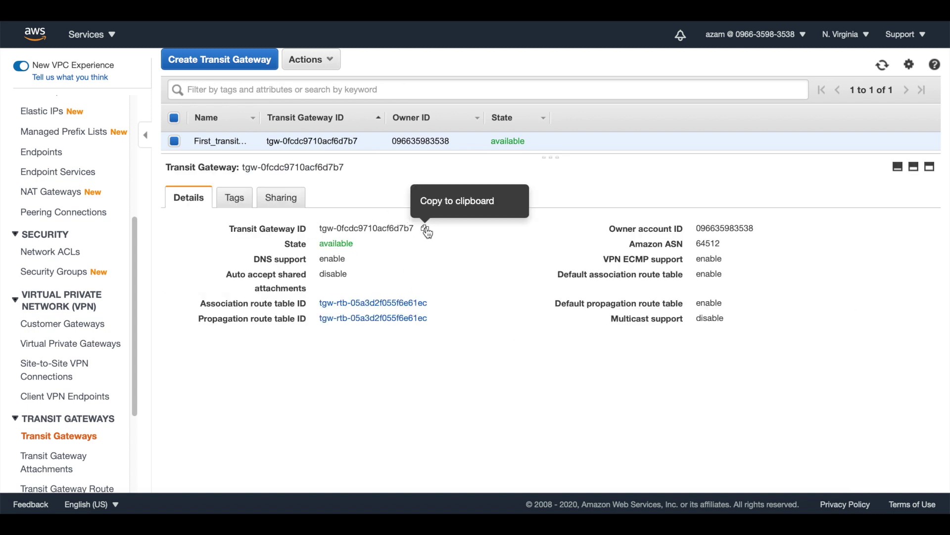
{"action": "left_click", "coordinate": [426, 231]}
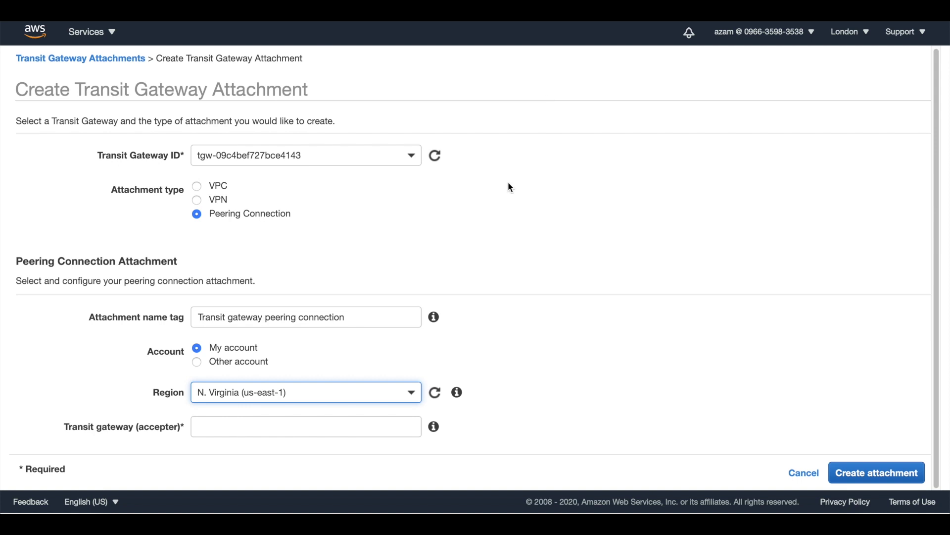
Step: Enter the copied N. Virginia gateway ID as the accepter transit gateway and create the peering attachment
{"action": "left_click", "coordinate": [263, 424]}
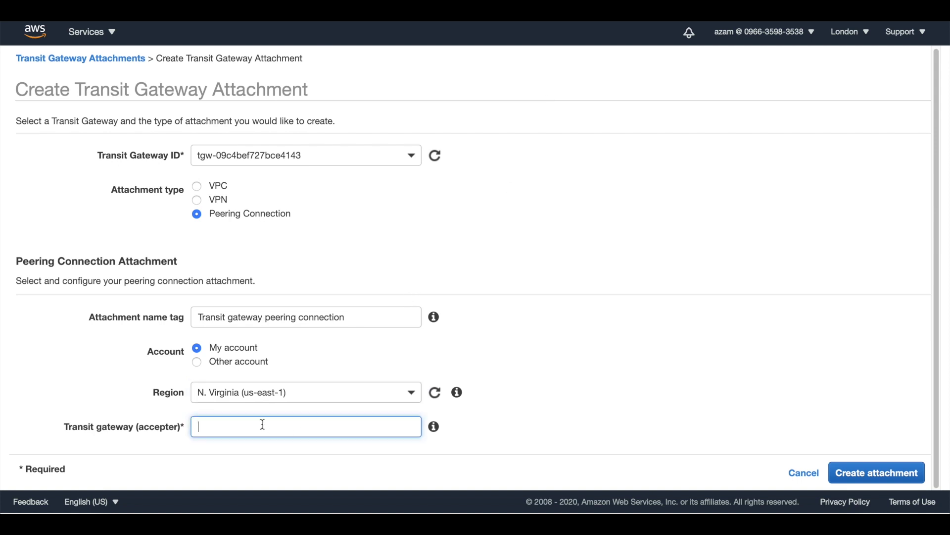
{"action": "key", "text": "super+v"}
{"action": "left_click", "coordinate": [905, 479]}
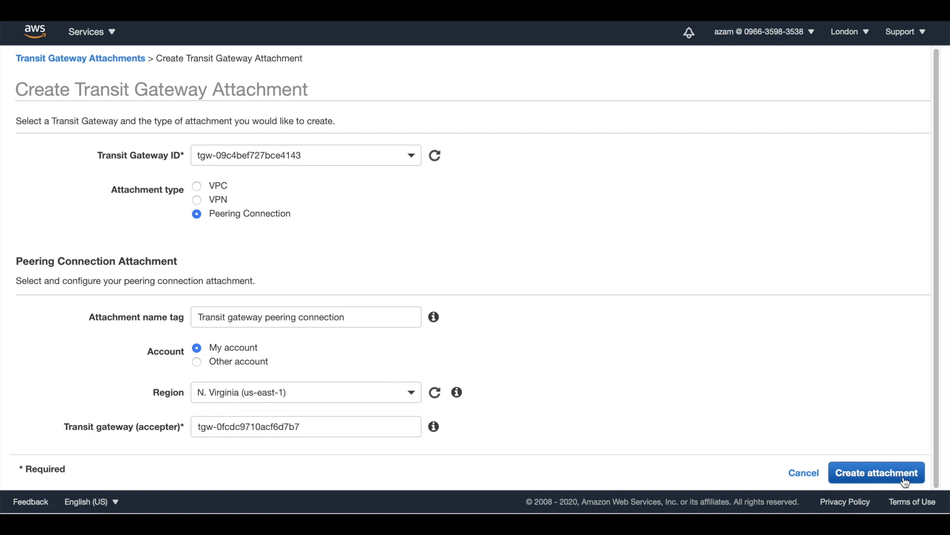
{"action": "left_click", "coordinate": [615, 195]}
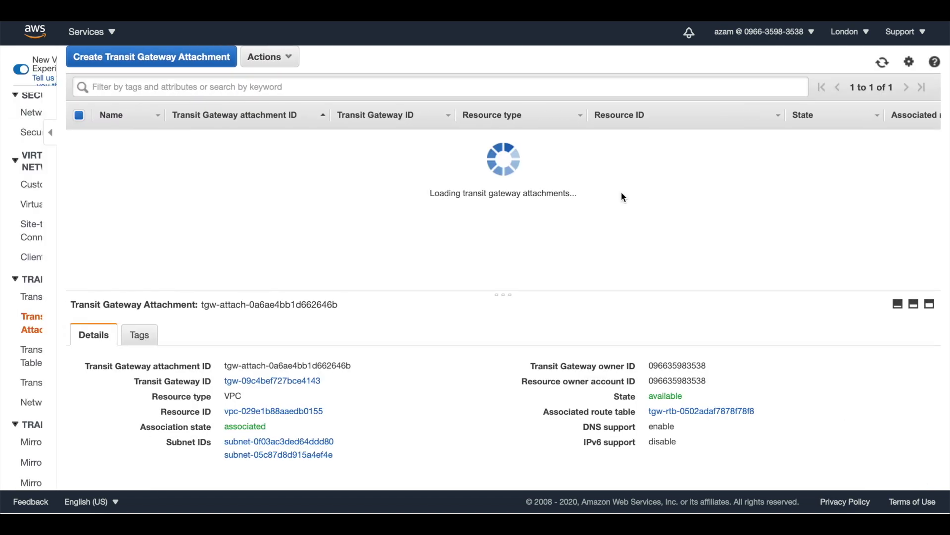
Step: Check the London attachments list, then open the N. Virginia transit gateway attachments and examine the peering attachment's state
{"action": "left_click_drag", "start_coordinate": [624, 281], "coordinate": [780, 297]}
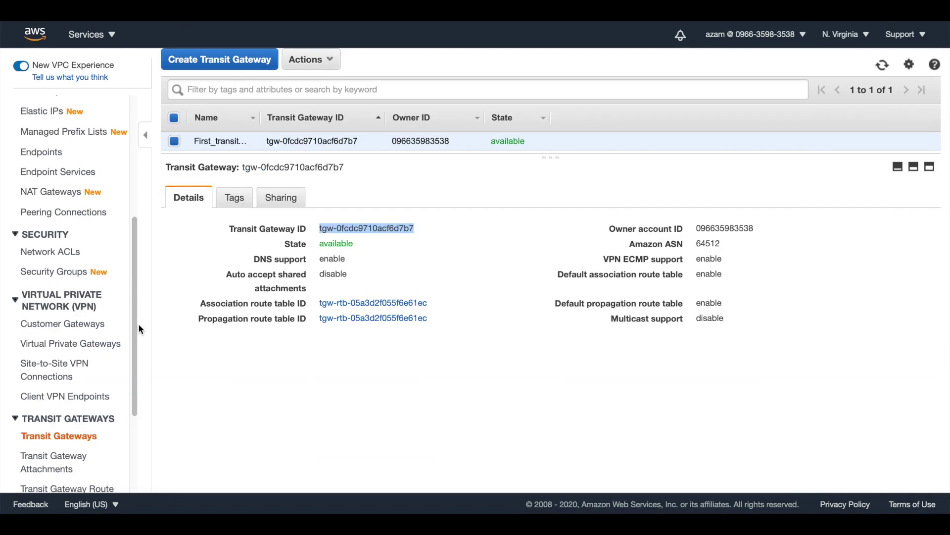
{"action": "left_click_drag", "start_coordinate": [134, 323], "coordinate": [135, 368]}
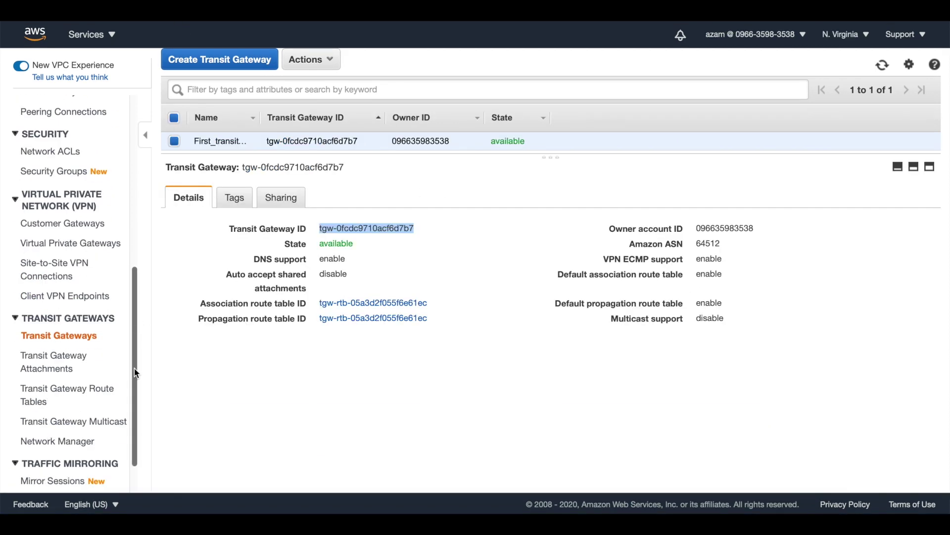
{"action": "left_click", "coordinate": [60, 361]}
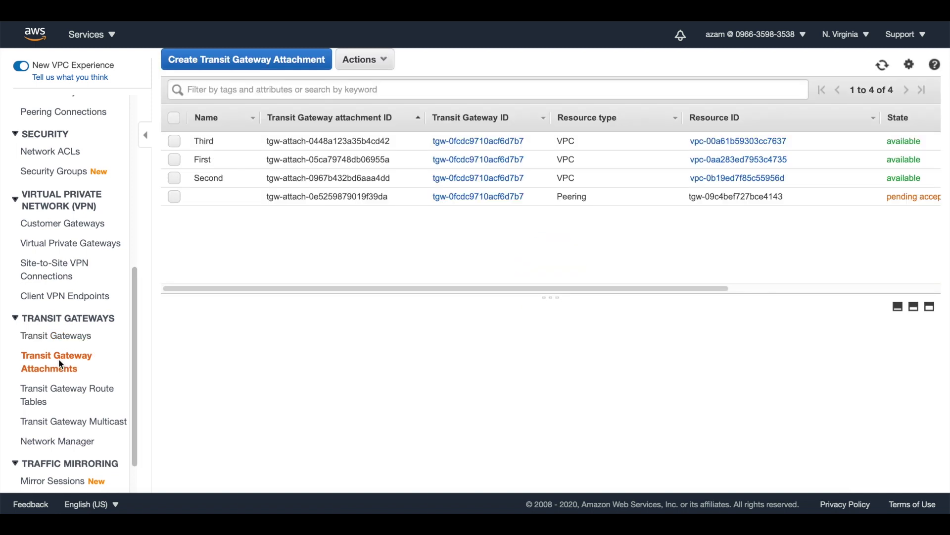
{"action": "left_click_drag", "start_coordinate": [319, 291], "coordinate": [396, 289]}
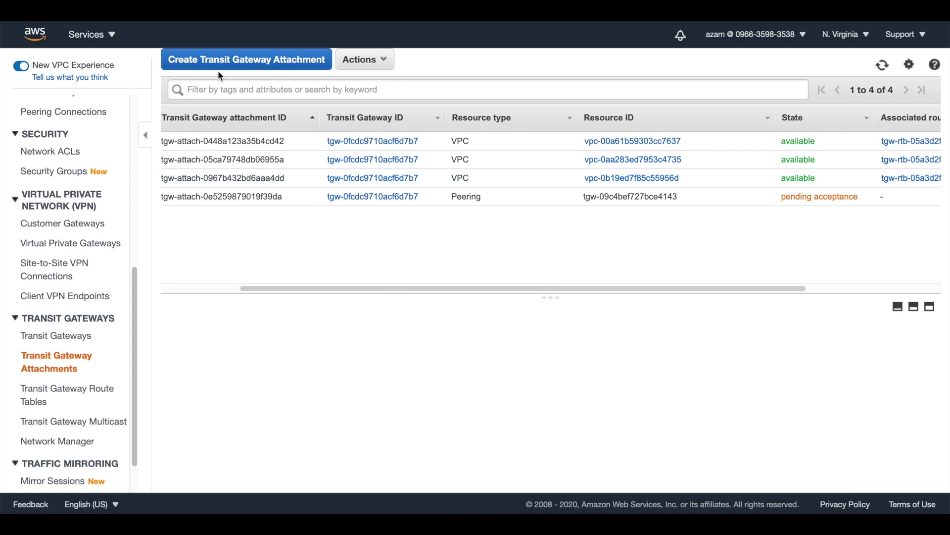
{"action": "left_click_drag", "start_coordinate": [447, 288], "coordinate": [307, 283]}
{"action": "left_click_drag", "start_coordinate": [368, 288], "coordinate": [475, 291]}
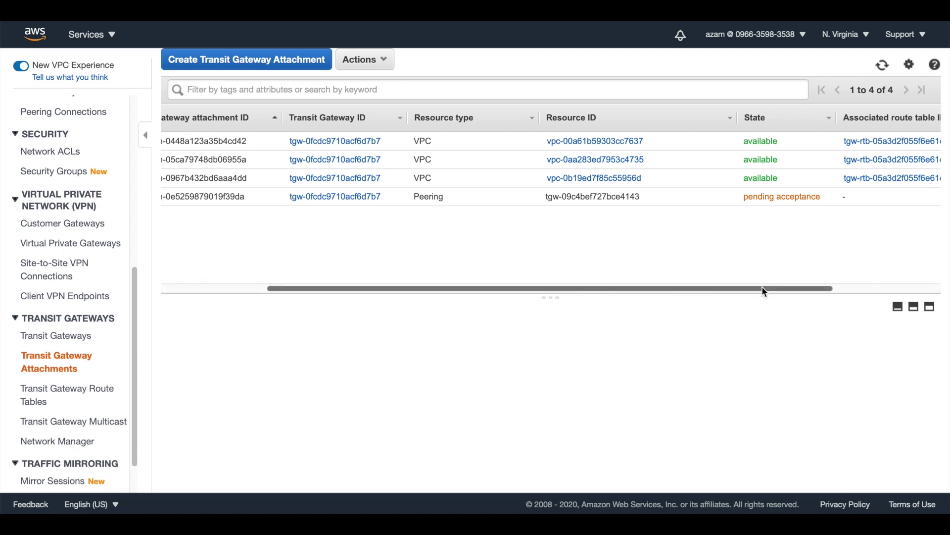
Step: Accept the pending peering attachment from the London transit gateway in the N. Virginia region
{"action": "left_click_drag", "start_coordinate": [765, 289], "coordinate": [583, 272]}
{"action": "left_click", "coordinate": [174, 198]}
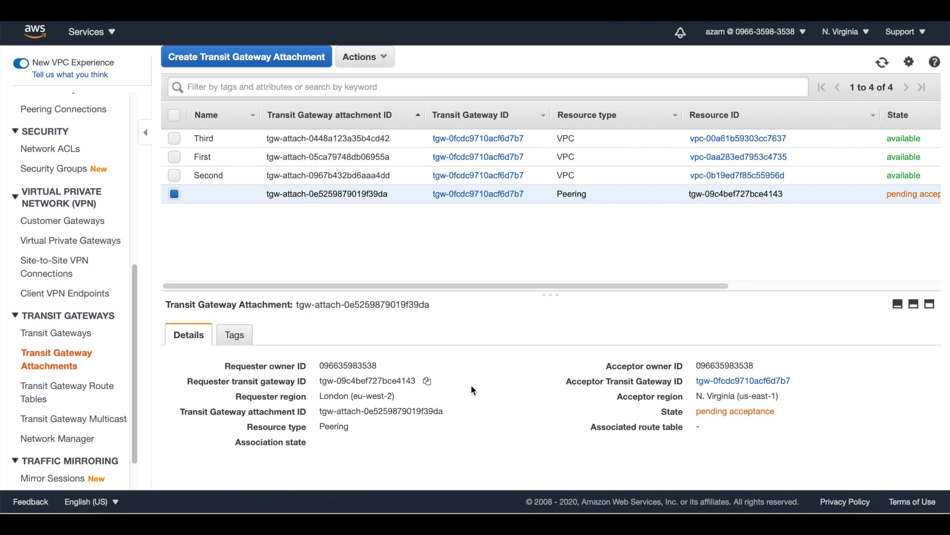
{"action": "left_click", "coordinate": [365, 59]}
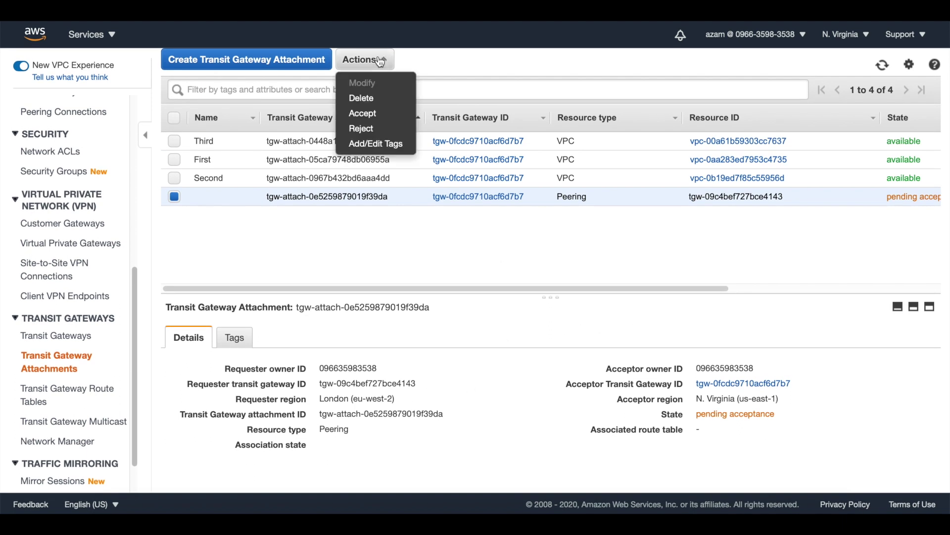
{"action": "left_click", "coordinate": [375, 116]}
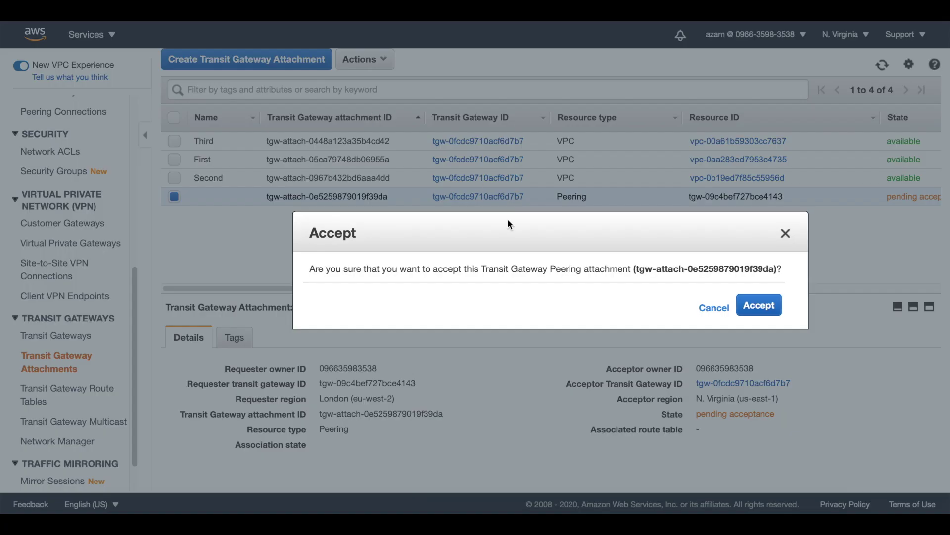
{"action": "left_click", "coordinate": [775, 308]}
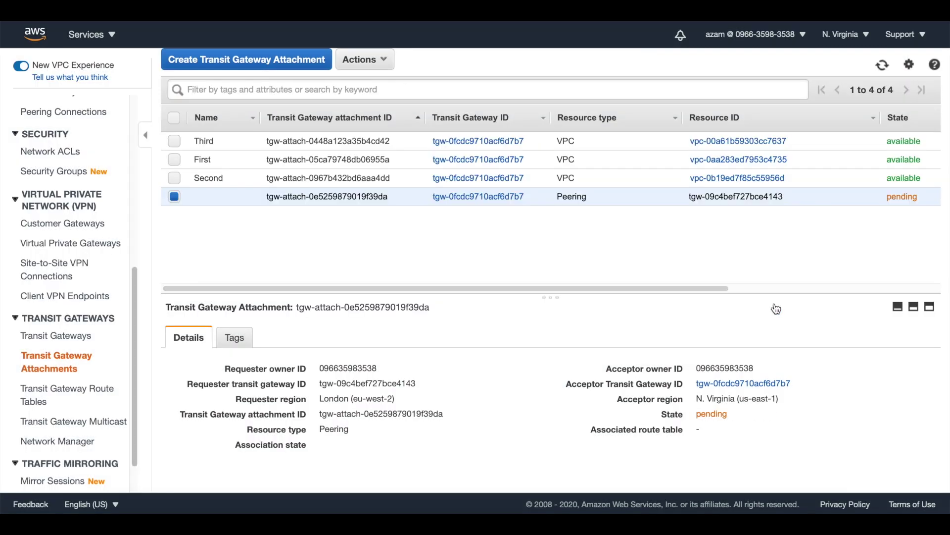
Step: Refresh the London transit gateway attachments and examine the peering attachment's state there and in N. Virginia
{"action": "left_click_drag", "start_coordinate": [719, 288], "coordinate": [896, 285]}
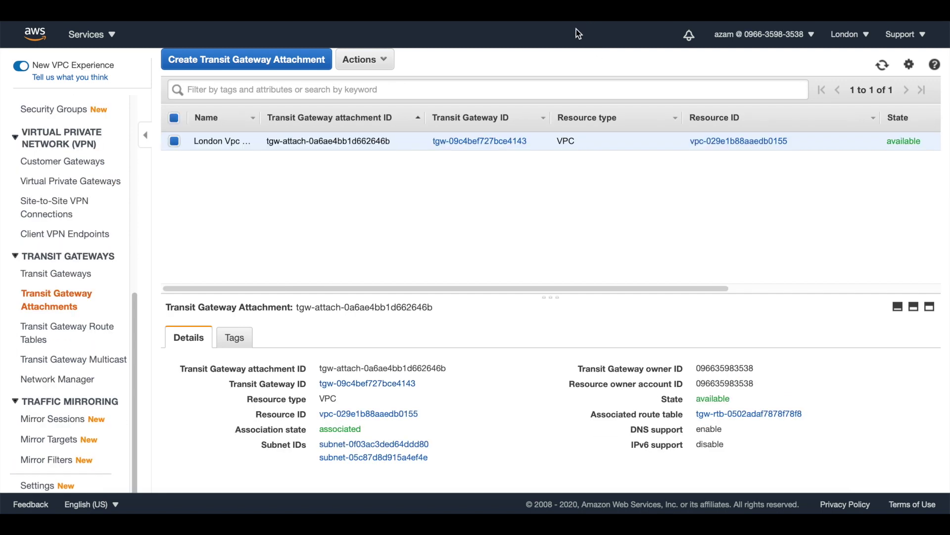
{"action": "left_click", "coordinate": [761, 12]}
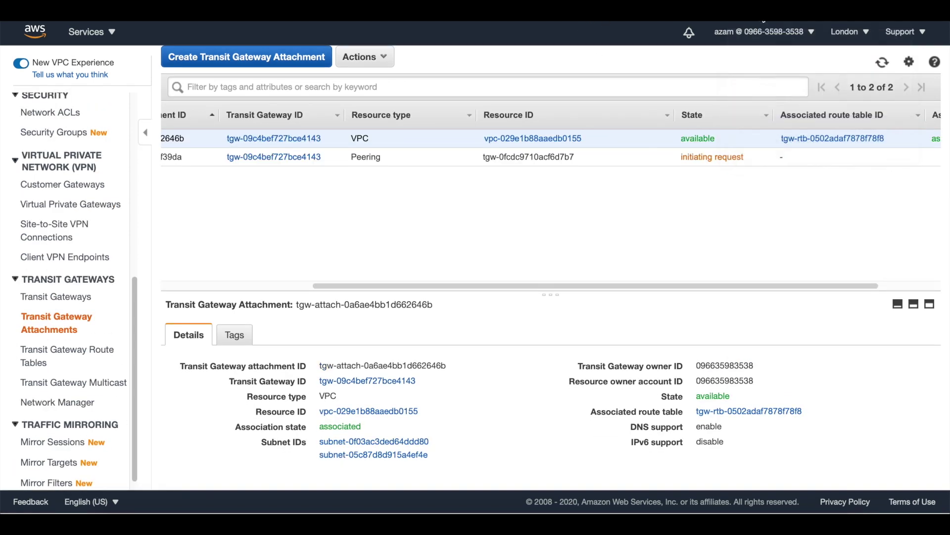
{"action": "left_click", "coordinate": [883, 62]}
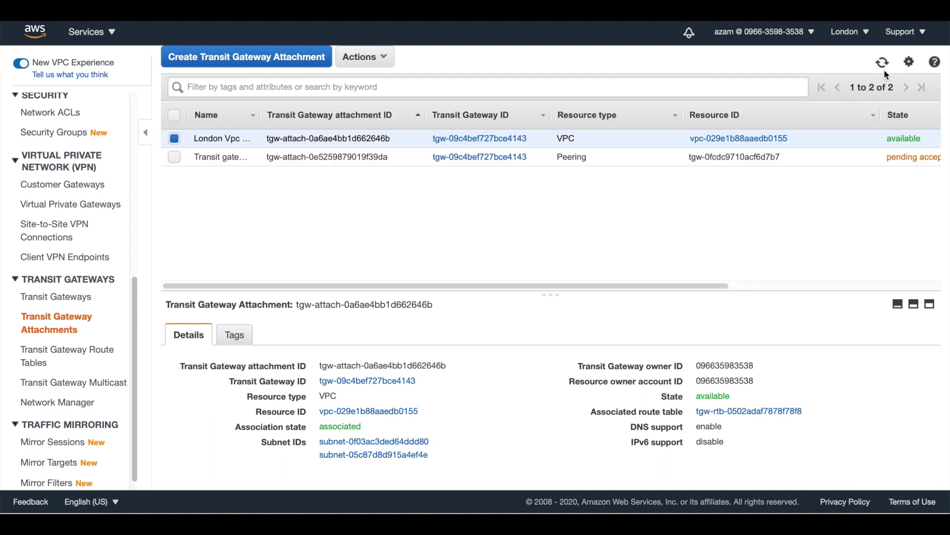
{"action": "left_click_drag", "start_coordinate": [716, 286], "coordinate": [807, 284]}
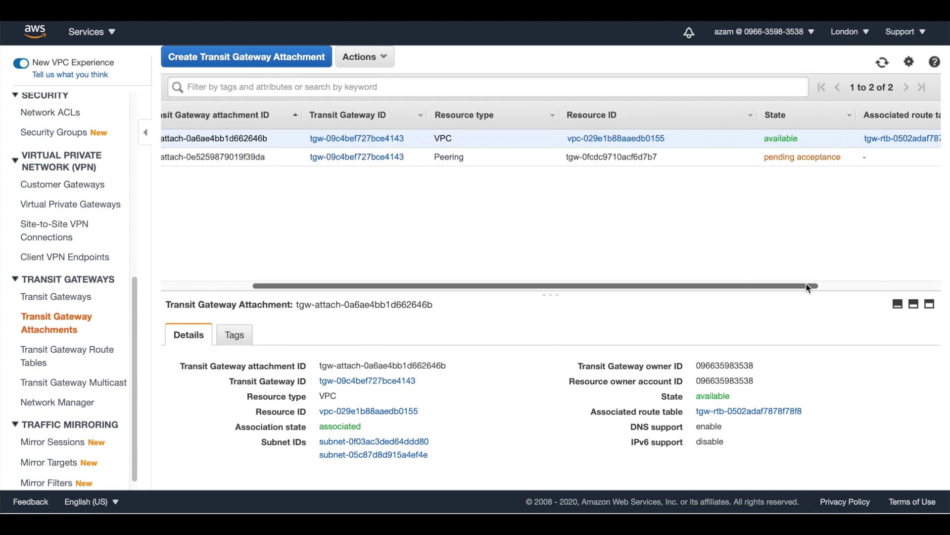
{"action": "left_click_drag", "start_coordinate": [783, 287], "coordinate": [533, 301]}
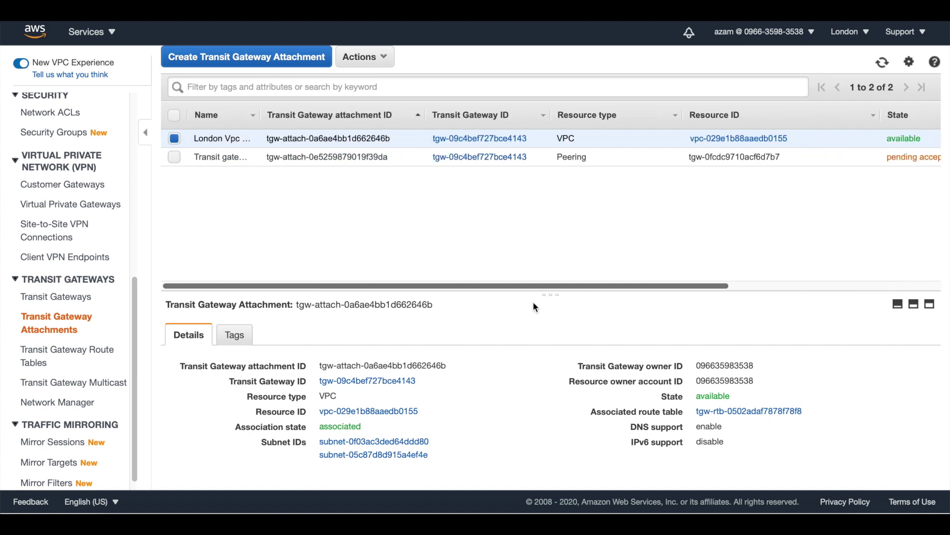
{"action": "left_click", "coordinate": [882, 63]}
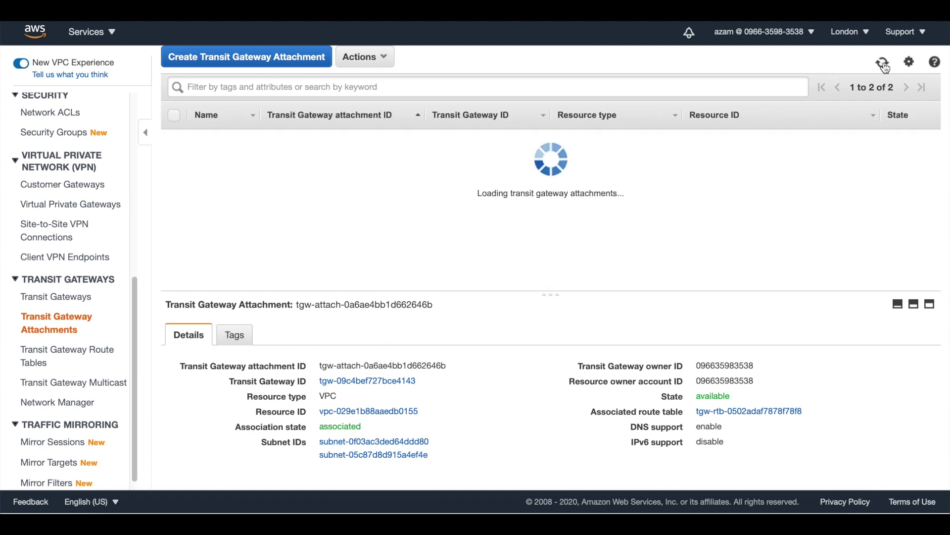
{"action": "left_click_drag", "start_coordinate": [711, 288], "coordinate": [946, 285]}
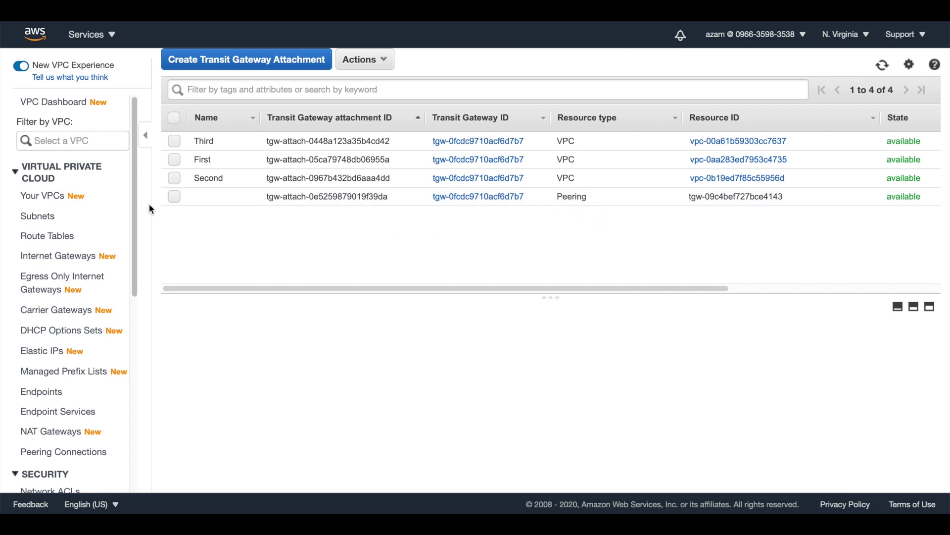
{"action": "left_click_drag", "start_coordinate": [138, 244], "coordinate": [140, 362]}
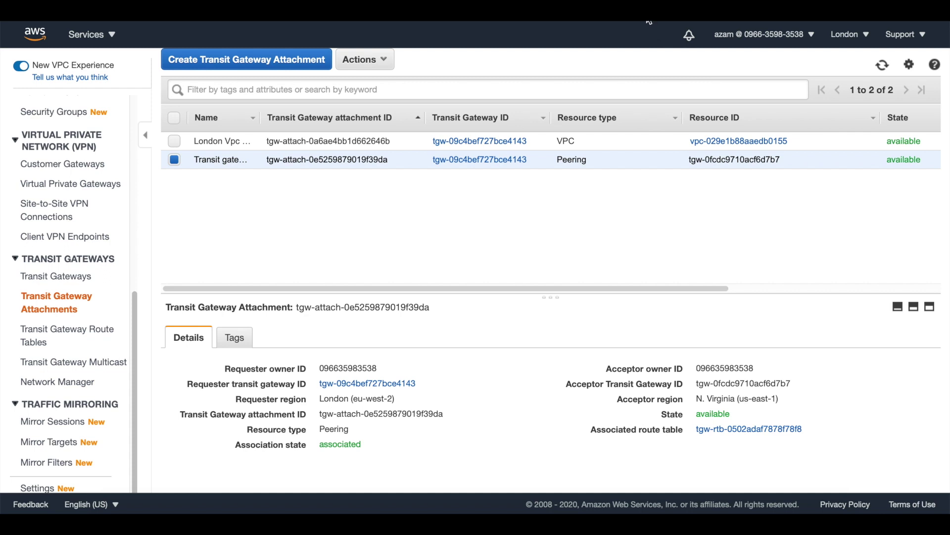
Step: Open the London EC2 instances list and copy the private IPv4 address of London_server
{"action": "mouse_move", "coordinate": [648, 22]}
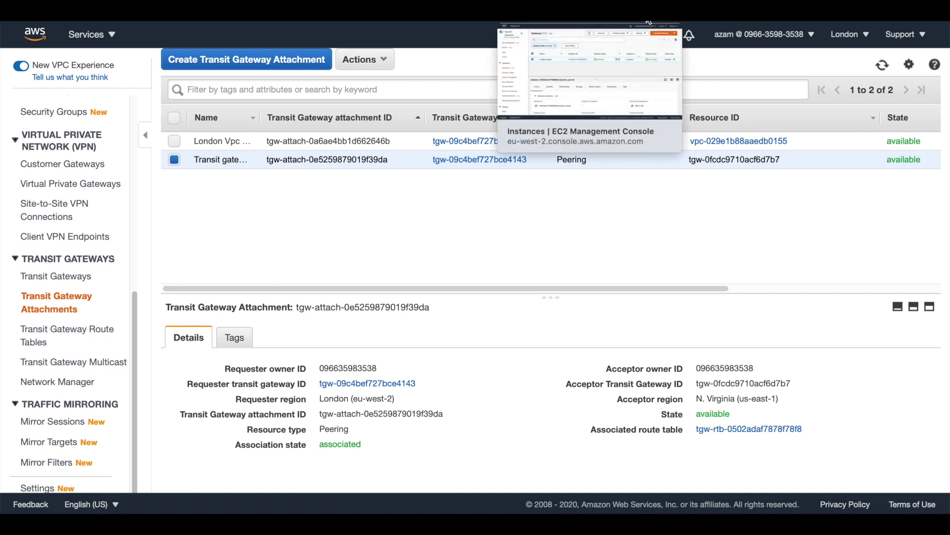
{"action": "left_click", "coordinate": [648, 23]}
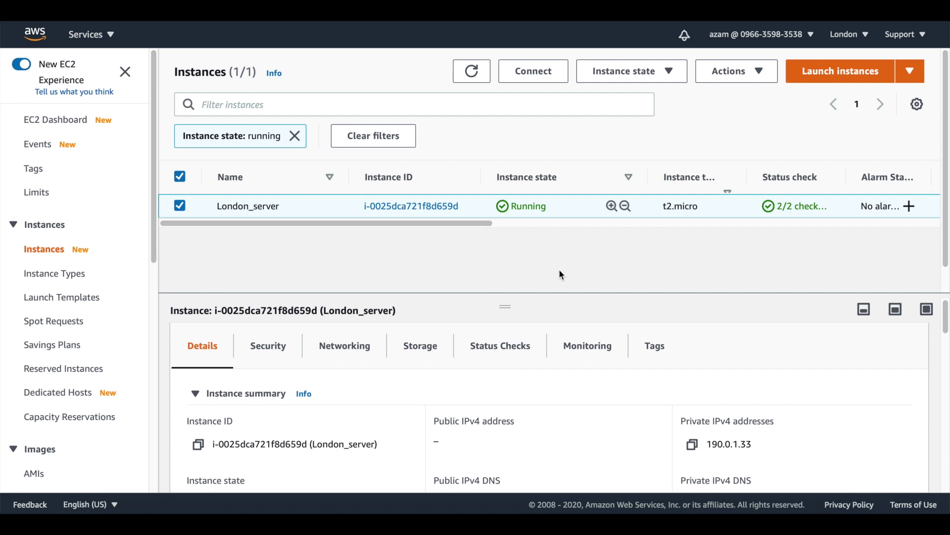
{"action": "left_click", "coordinate": [694, 448]}
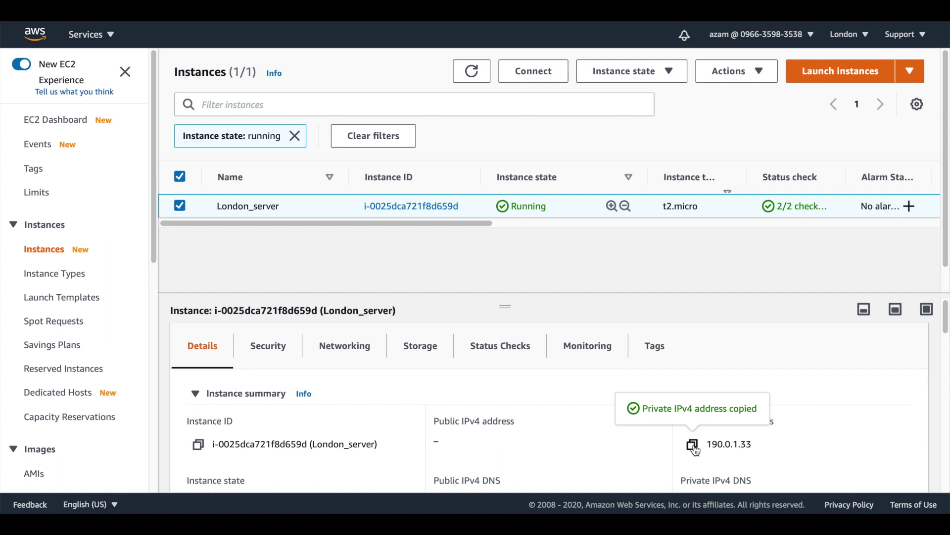
Step: Switch to the terminal's SSH session on ip-10-0-0-218, ping London_server at 190.0.1.33, and stop the ping after a series of packets
{"action": "left_click", "coordinate": [246, 520]}
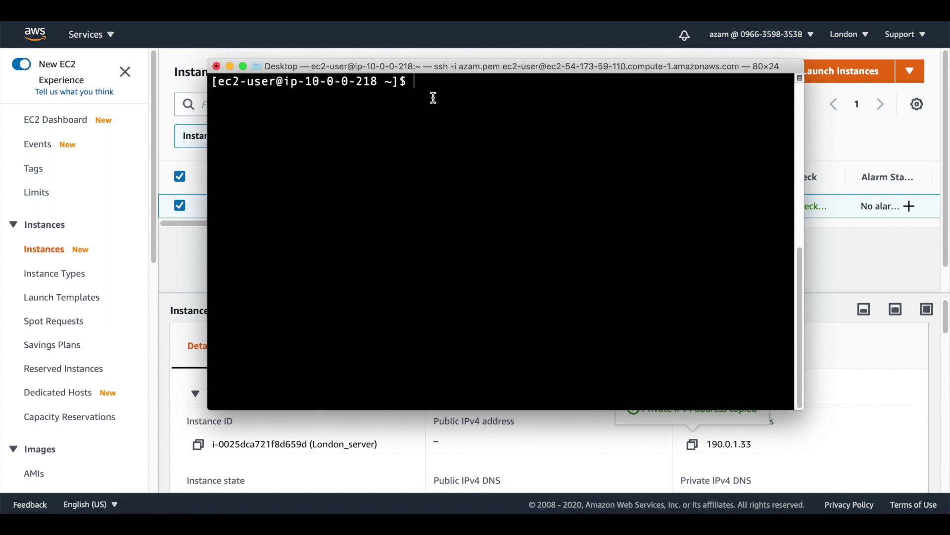
{"action": "type", "text": "ping"}
{"action": "key", "text": "super+v"}
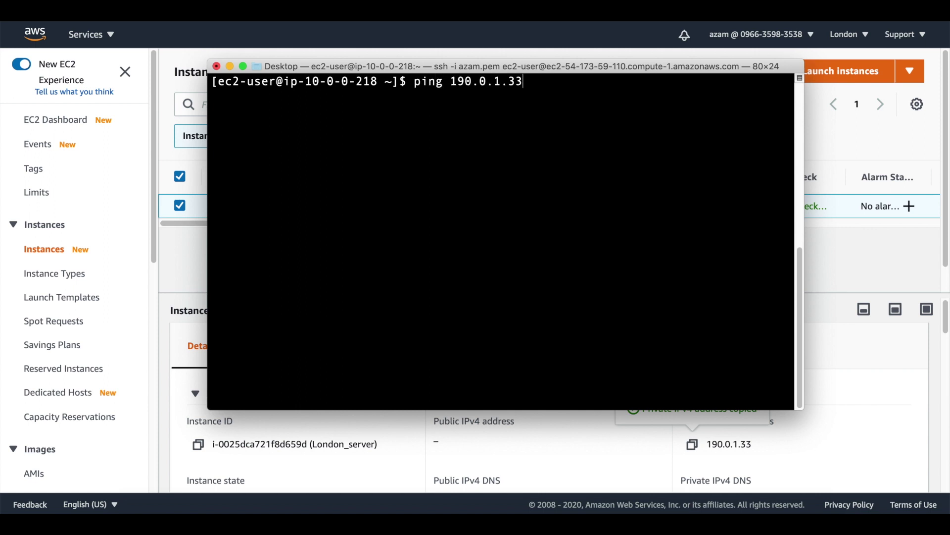
{"action": "key", "text": "Return"}
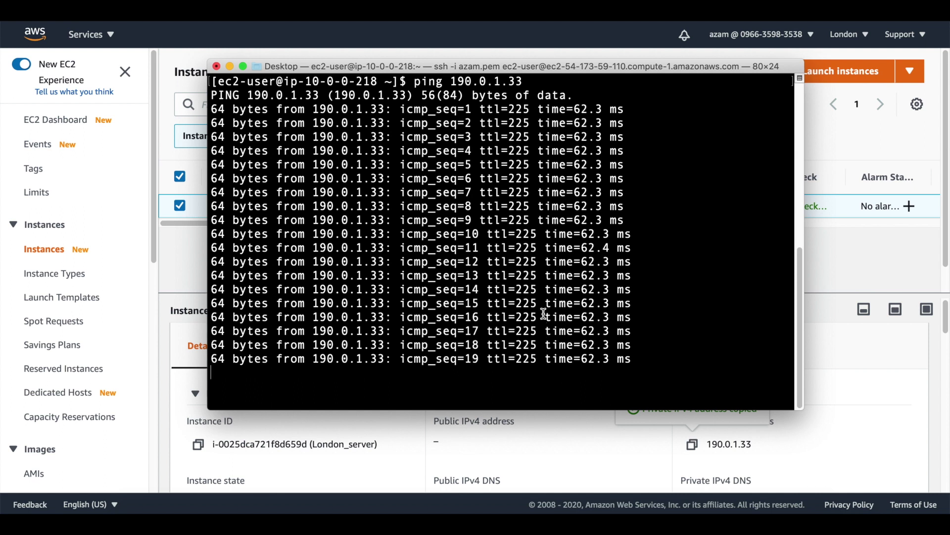
{"action": "key", "text": "ctrl+c"}
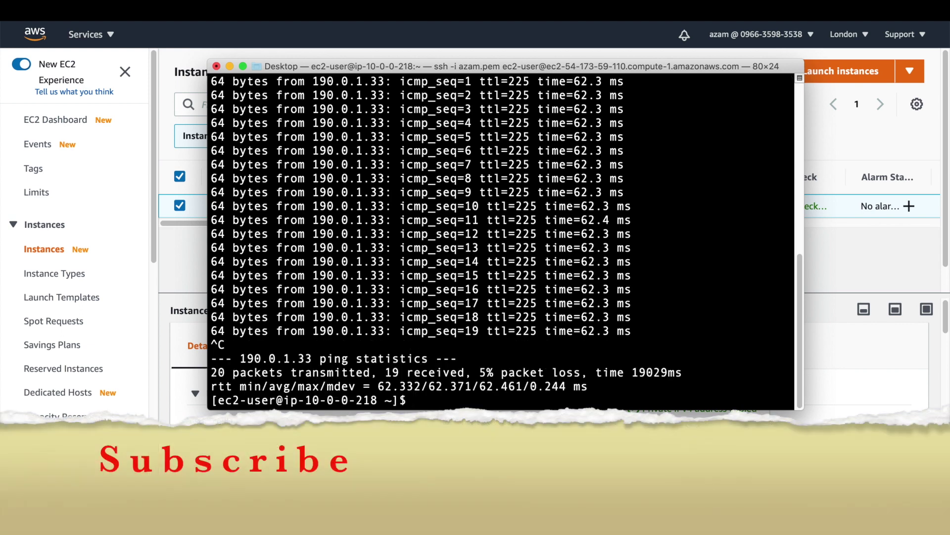